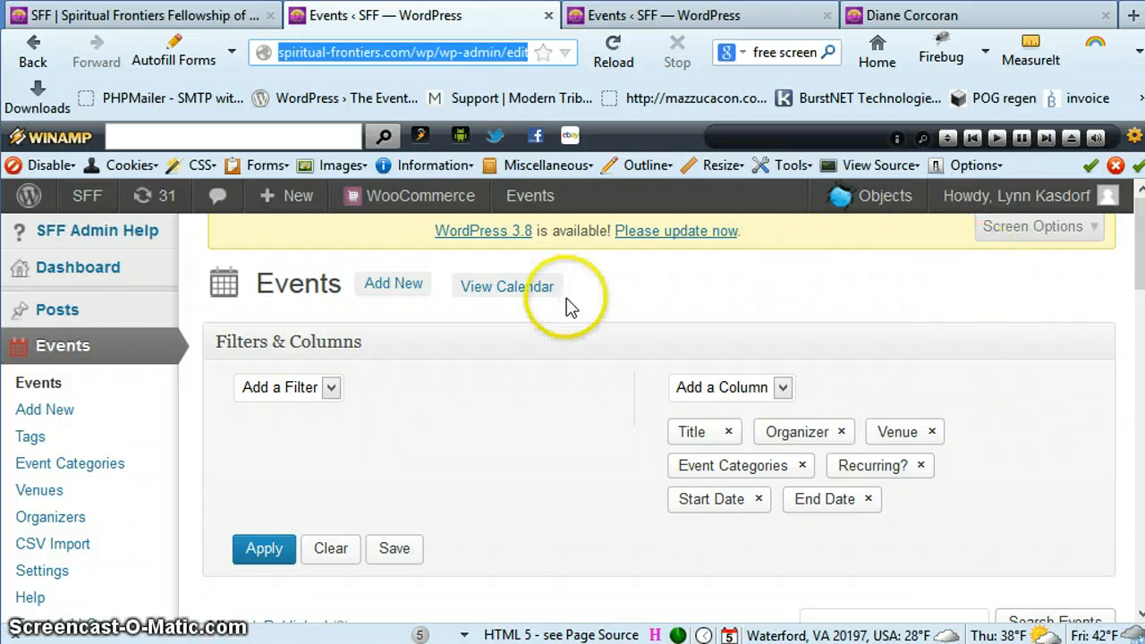
Open the Events list and look through the scheduled events with their organizers, venues and dates
click(55, 383)
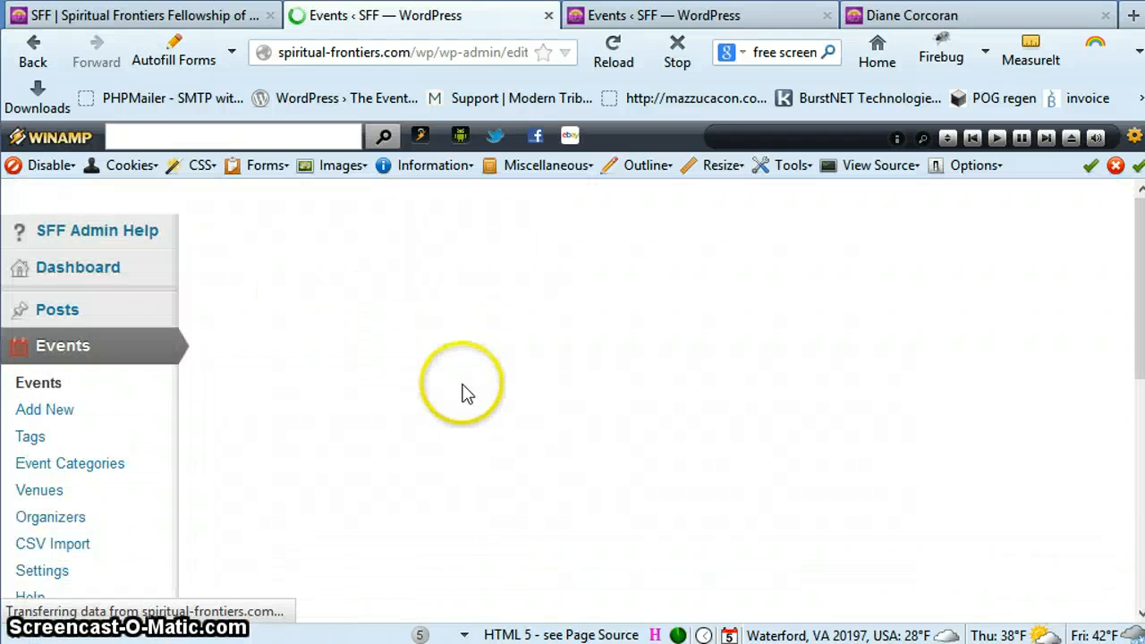
scroll(463, 394, down, 5)
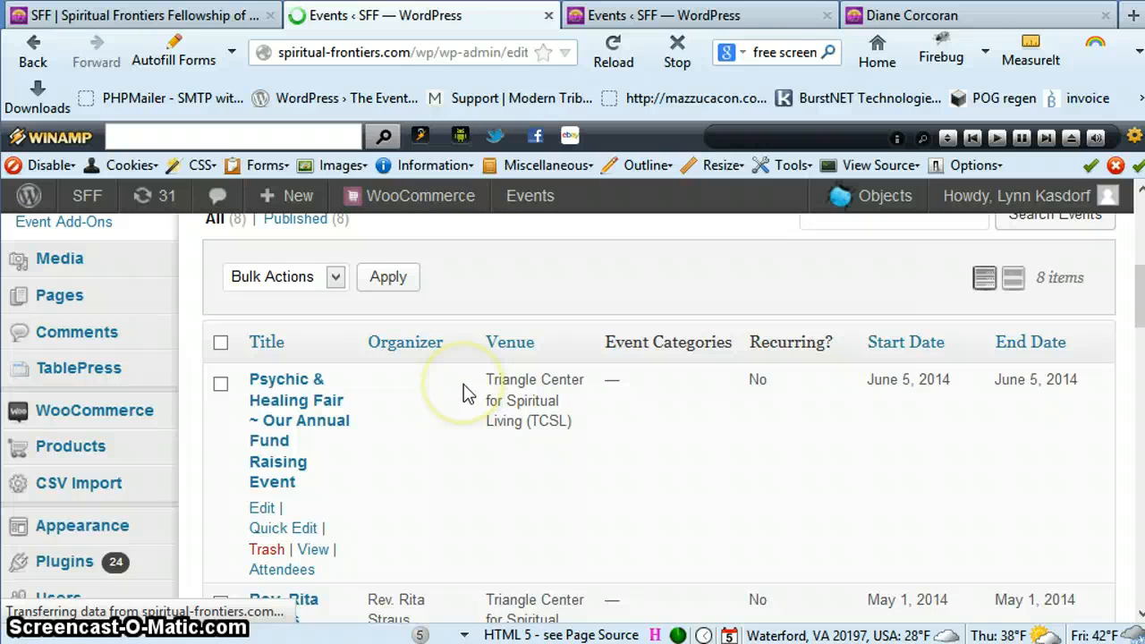
scroll(697, 459, down, 5)
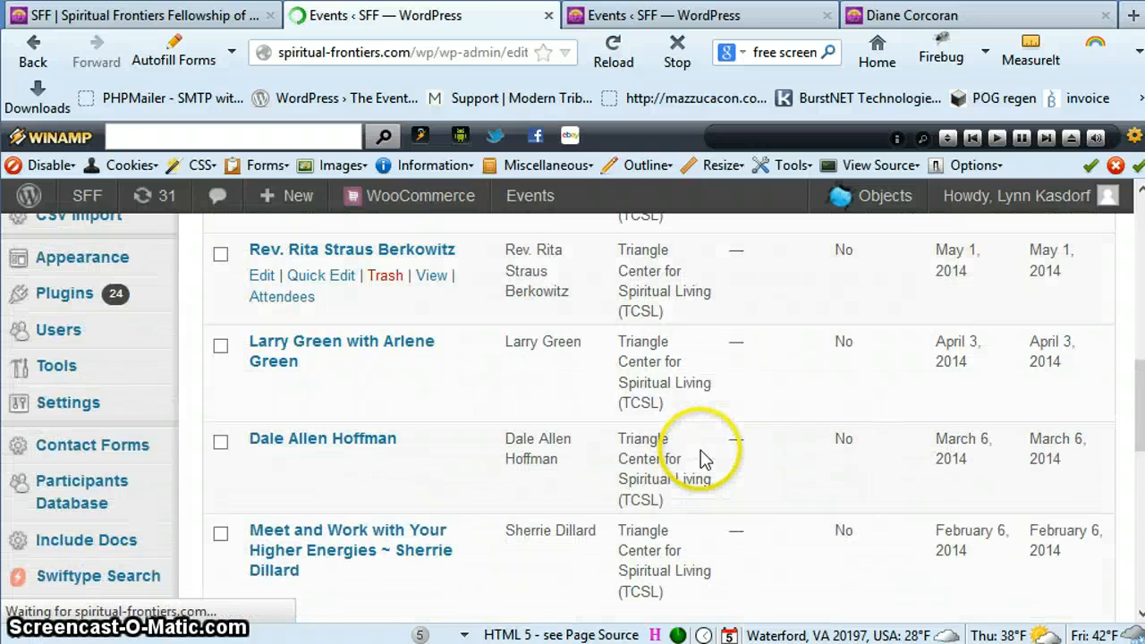
scroll(689, 454, up, 5)
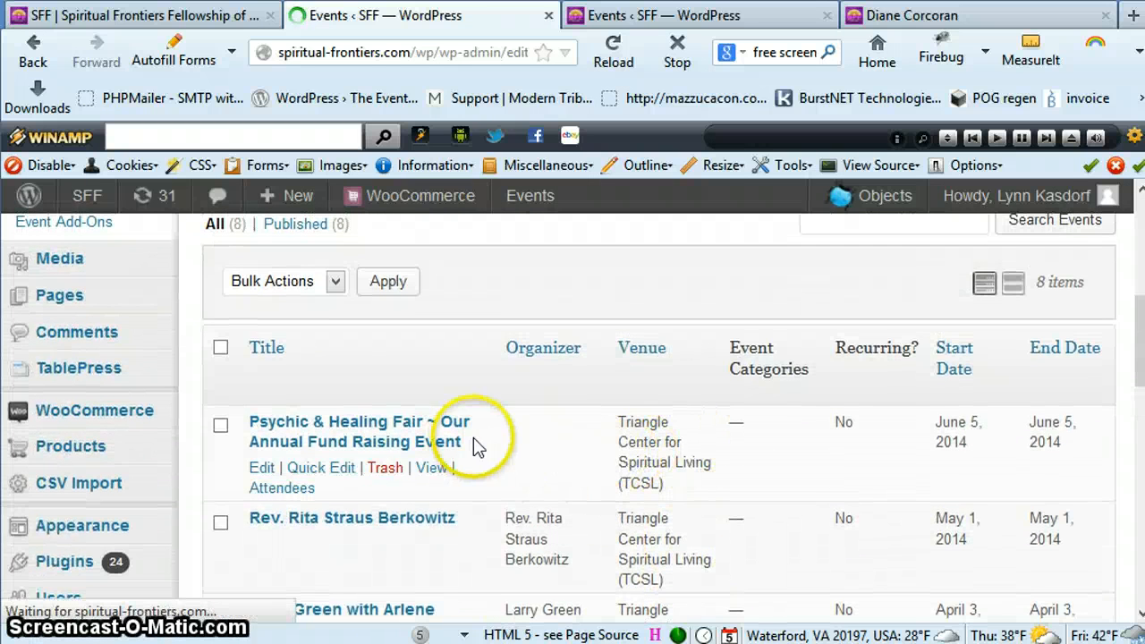
scroll(473, 437, down, 5)
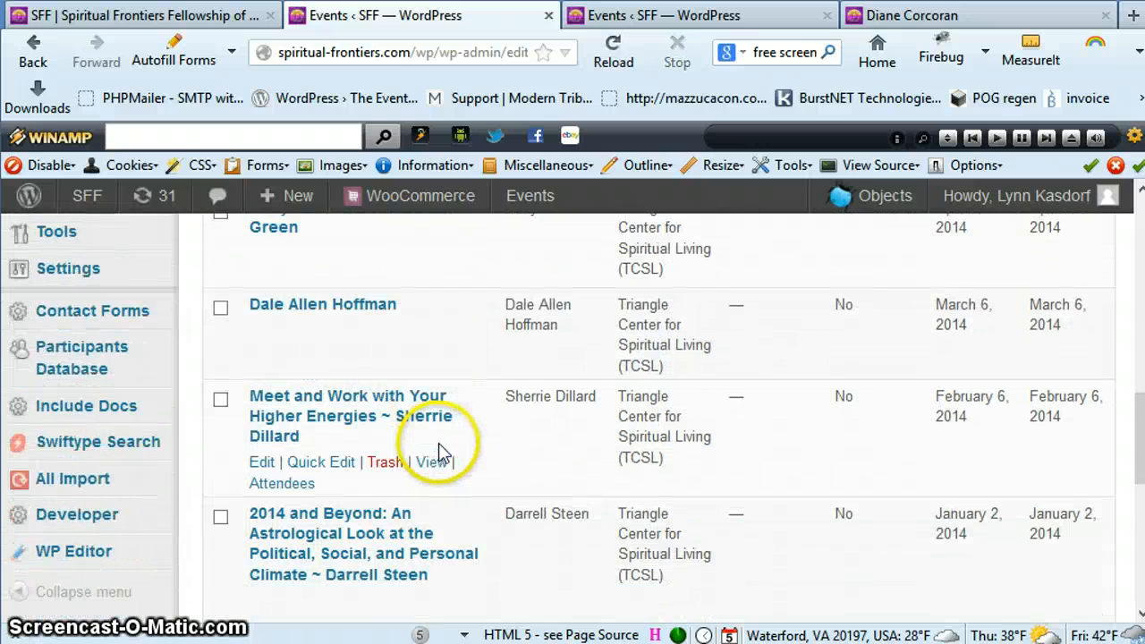
scroll(438, 443, down, 2)
scroll(588, 460, up, 5)
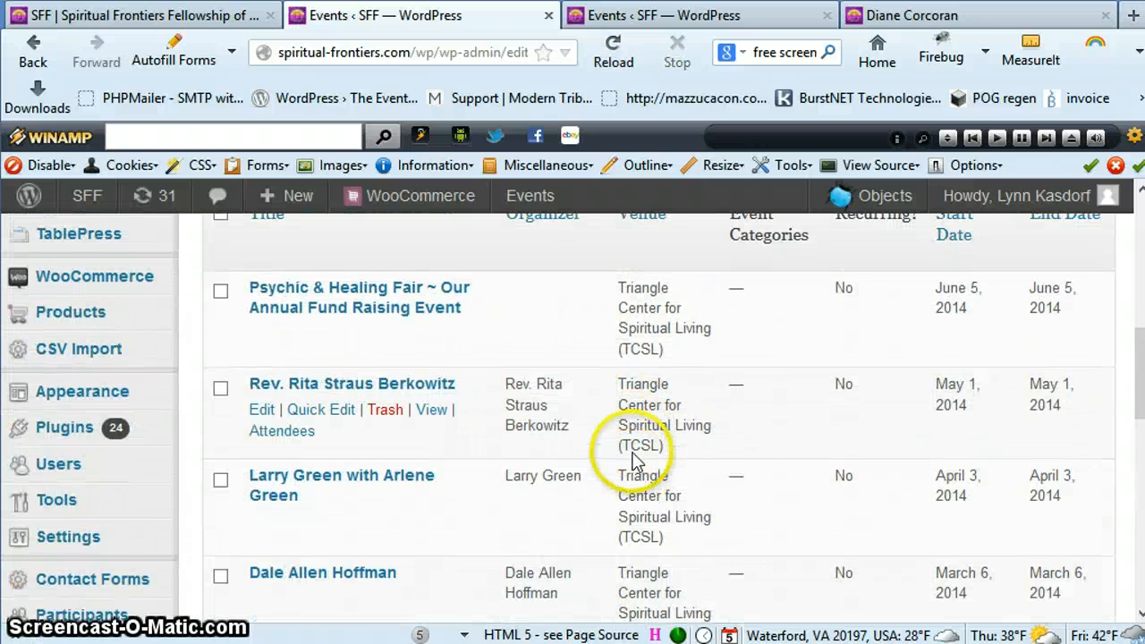
scroll(632, 460, up, 5)
scroll(631, 460, down, 3)
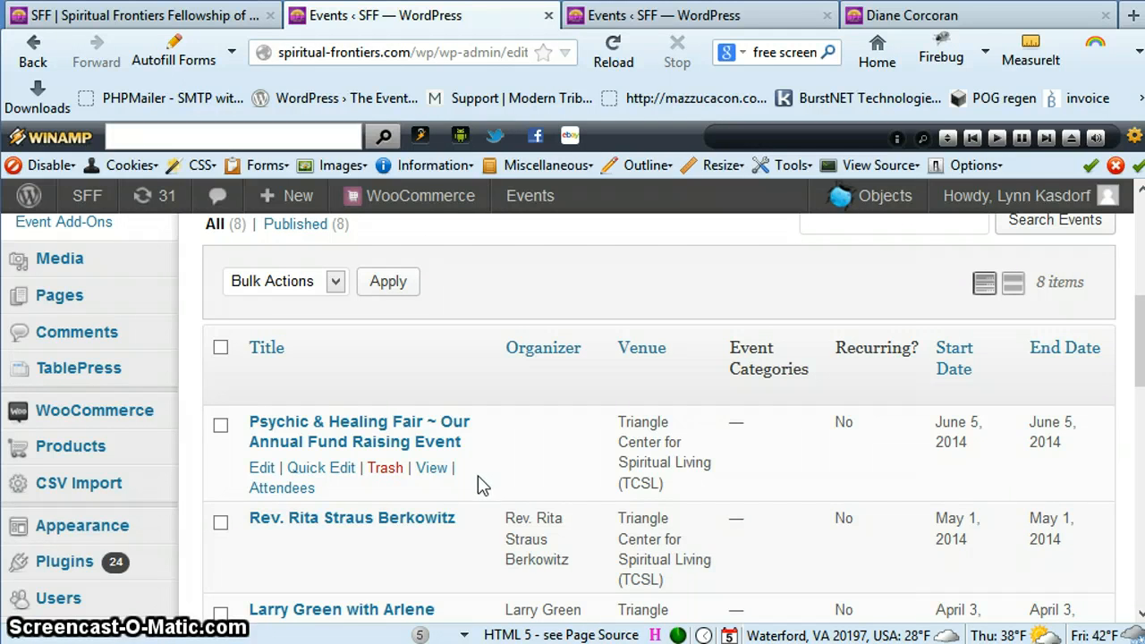
In the second Events browser tab, open the May 1, 2014 event for editing
click(651, 22)
scroll(575, 381, down, 3)
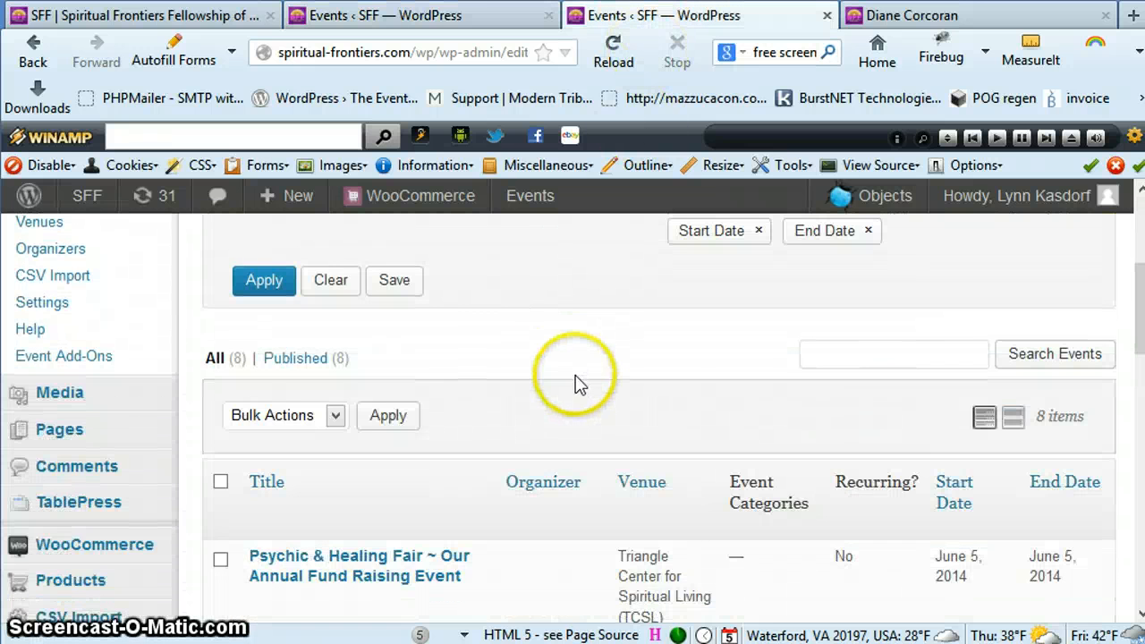
scroll(575, 380, down, 3)
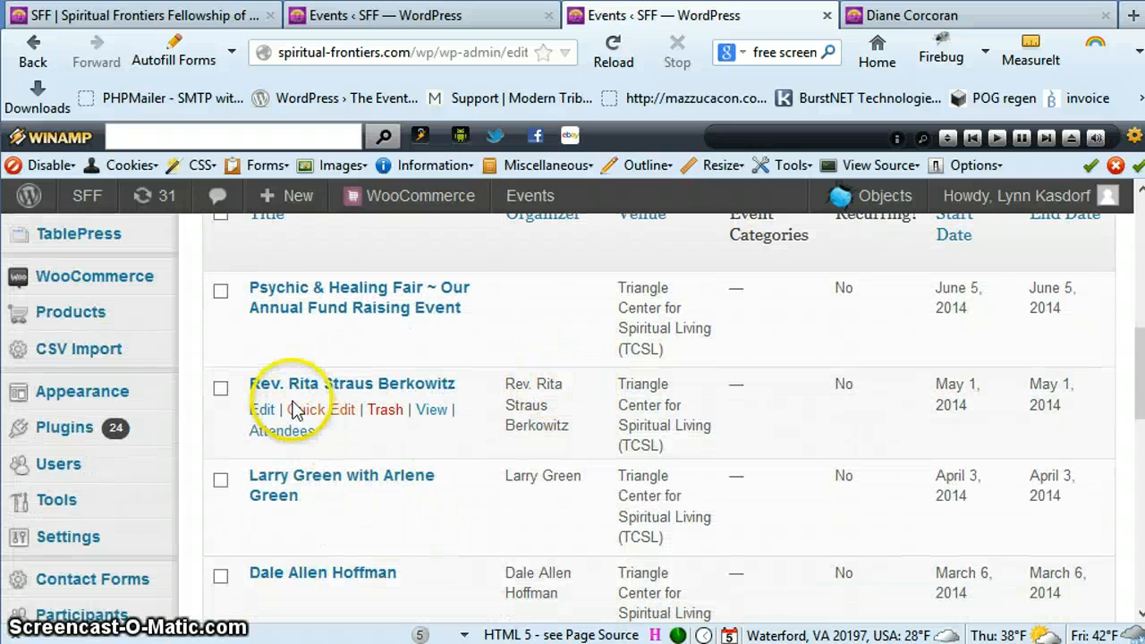
click(262, 412)
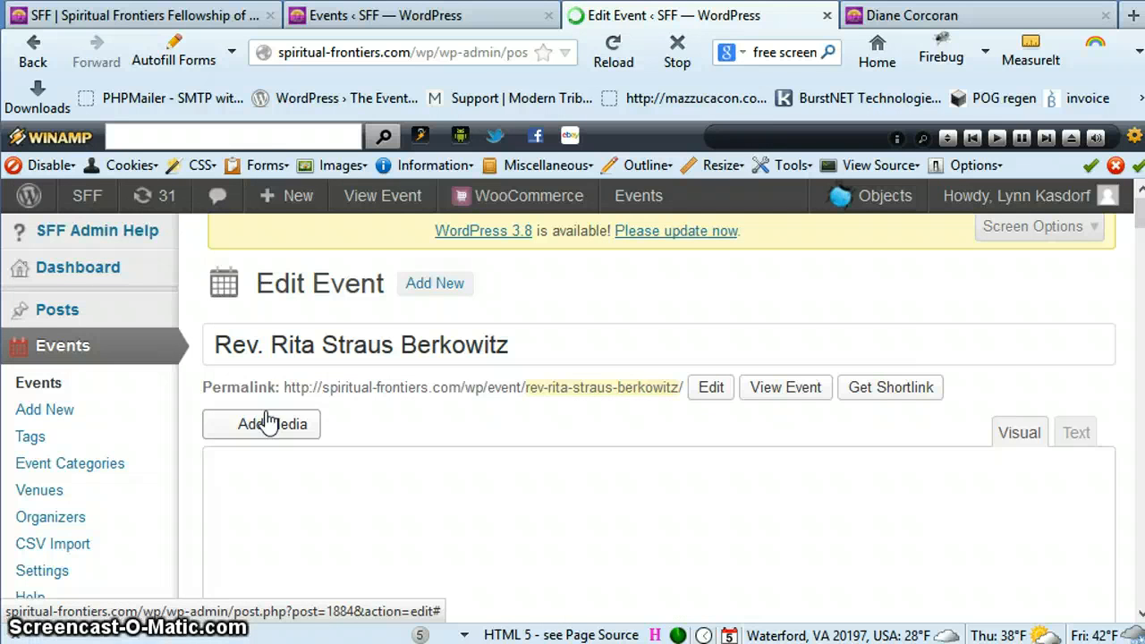
Examine the event's description, including the Angel door prize, Early meditation and Refreshments headings
scroll(636, 429, down, 3)
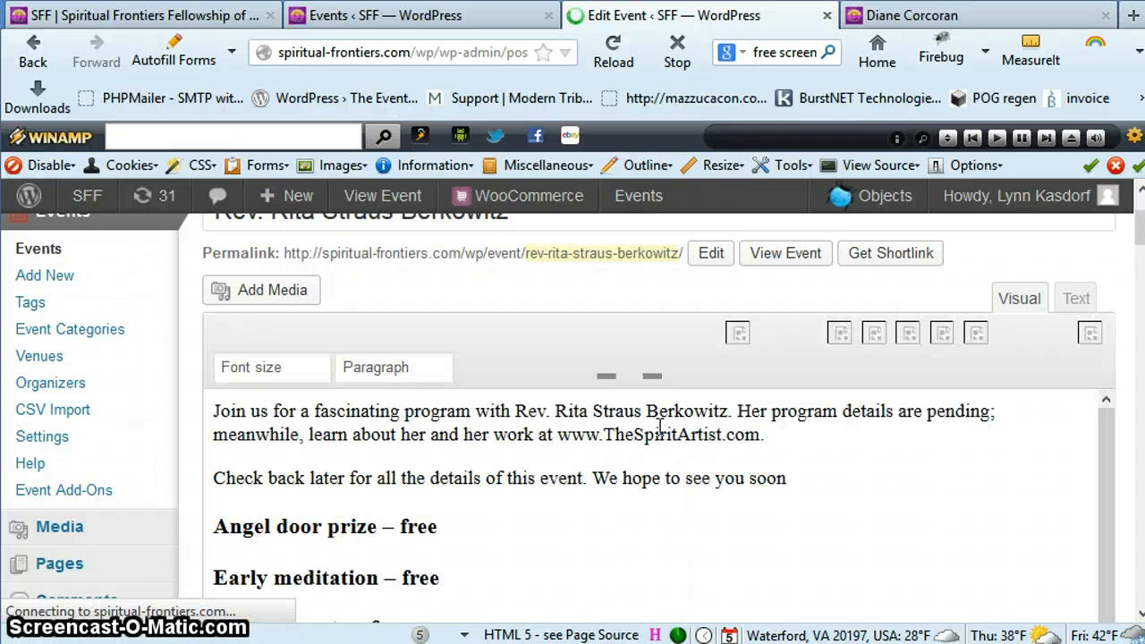
scroll(660, 426, down, 5)
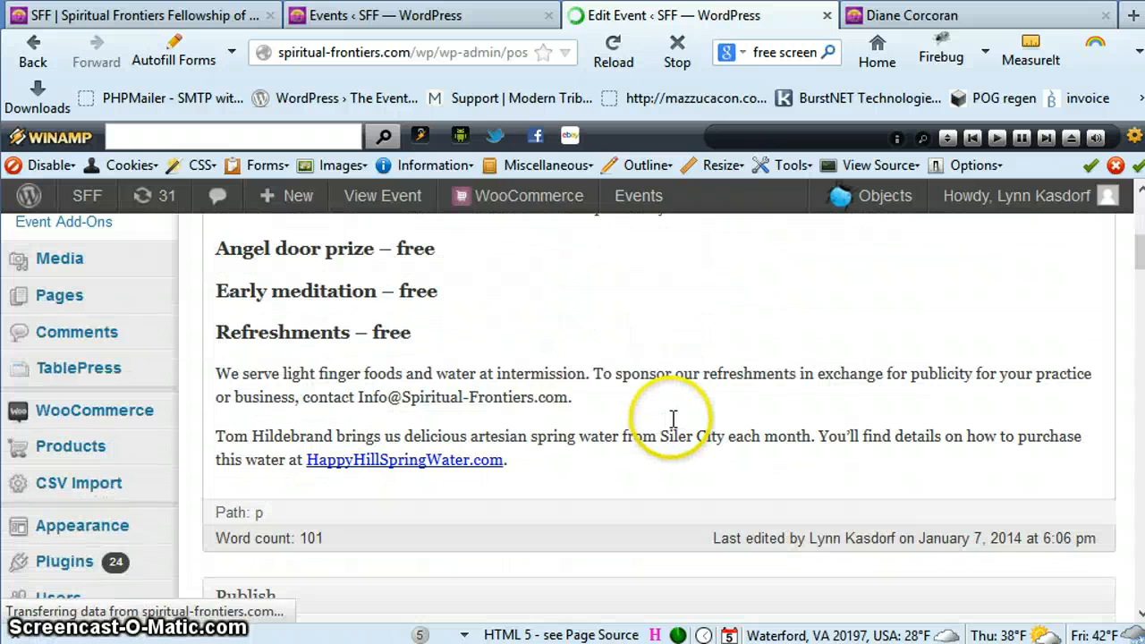
scroll(674, 417, up, 5)
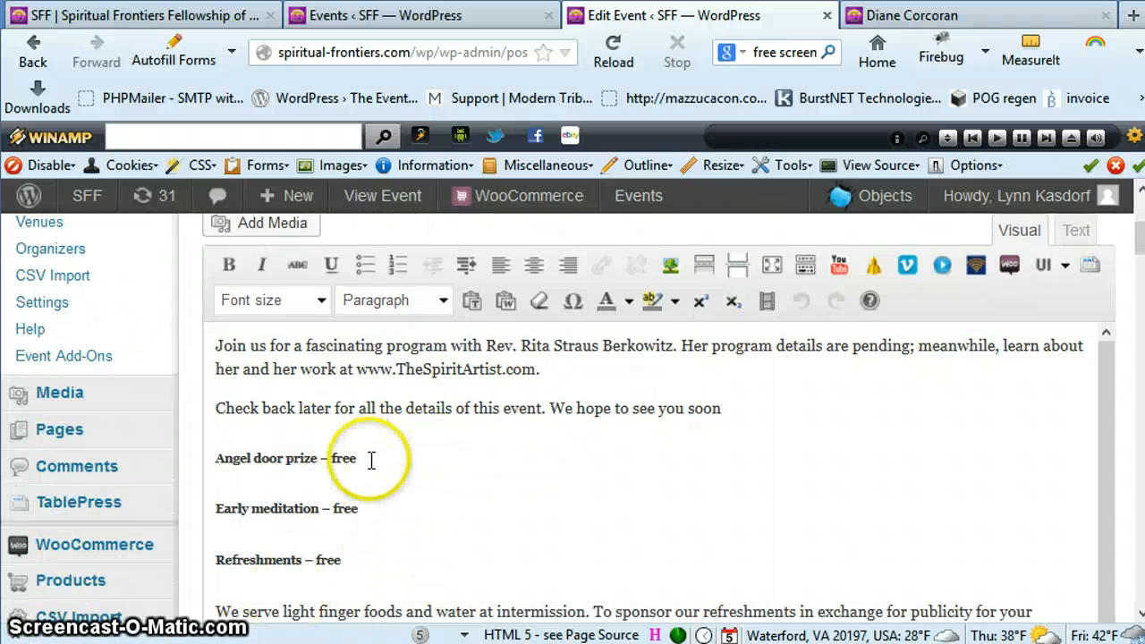
click(330, 461)
drag(356, 460, 217, 462)
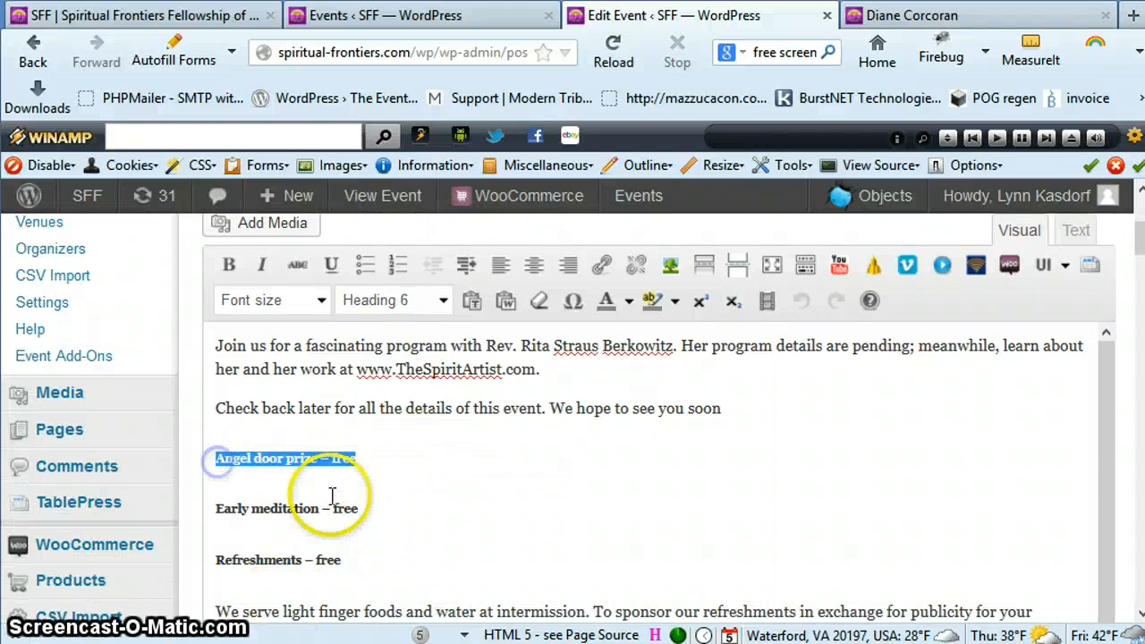
drag(359, 508, 215, 508)
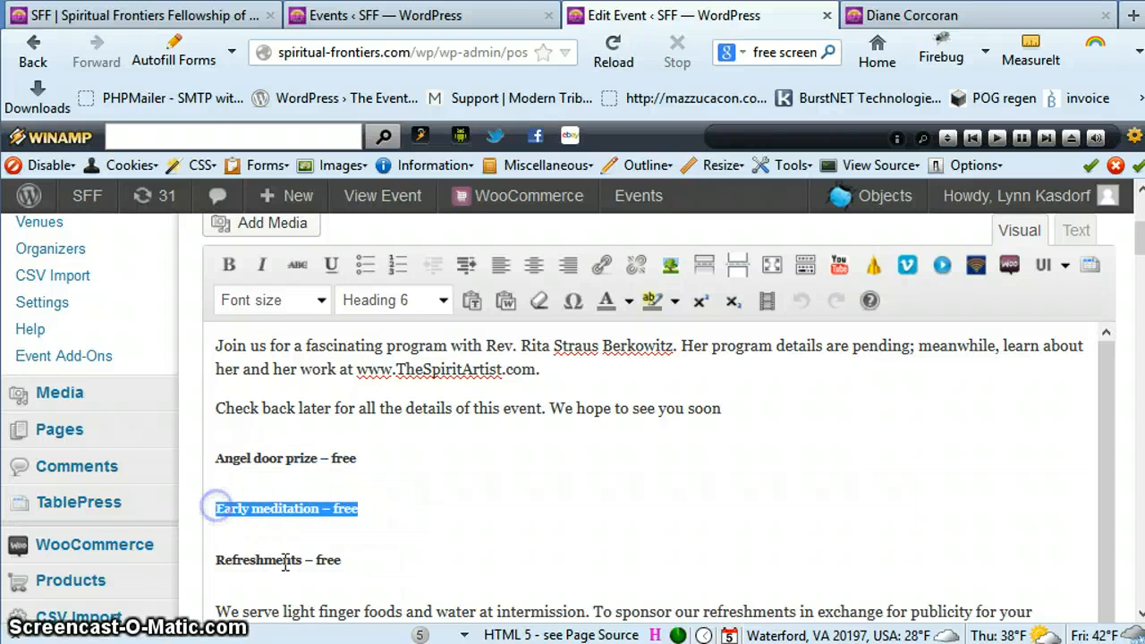
click(312, 560)
drag(341, 560, 226, 560)
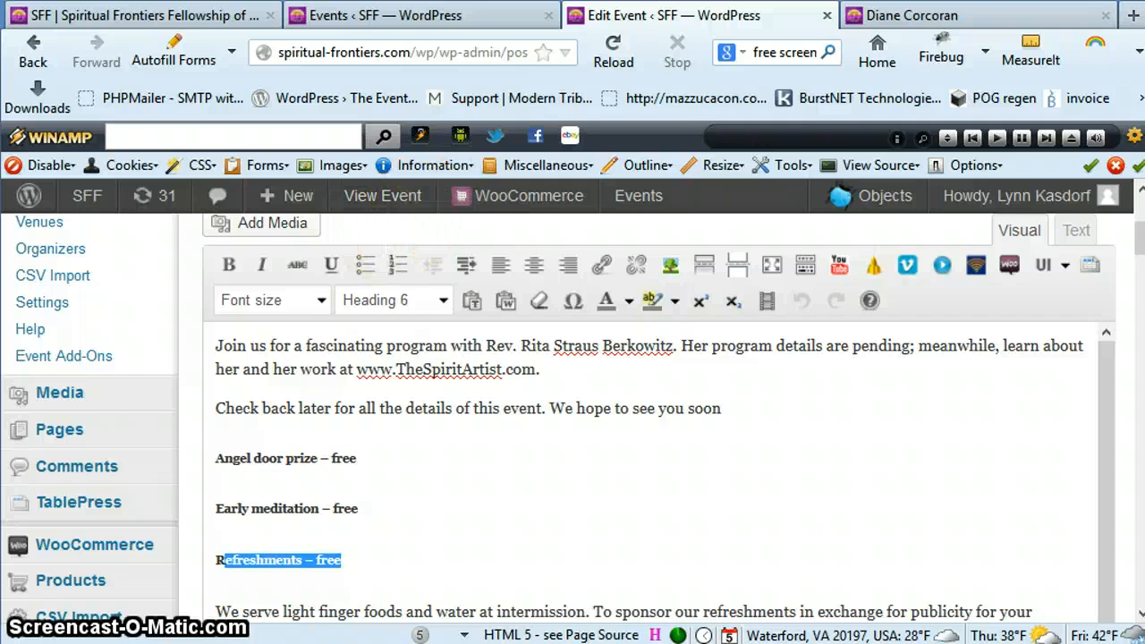
Return to the Events list in the other browser tab and start a new event
click(402, 24)
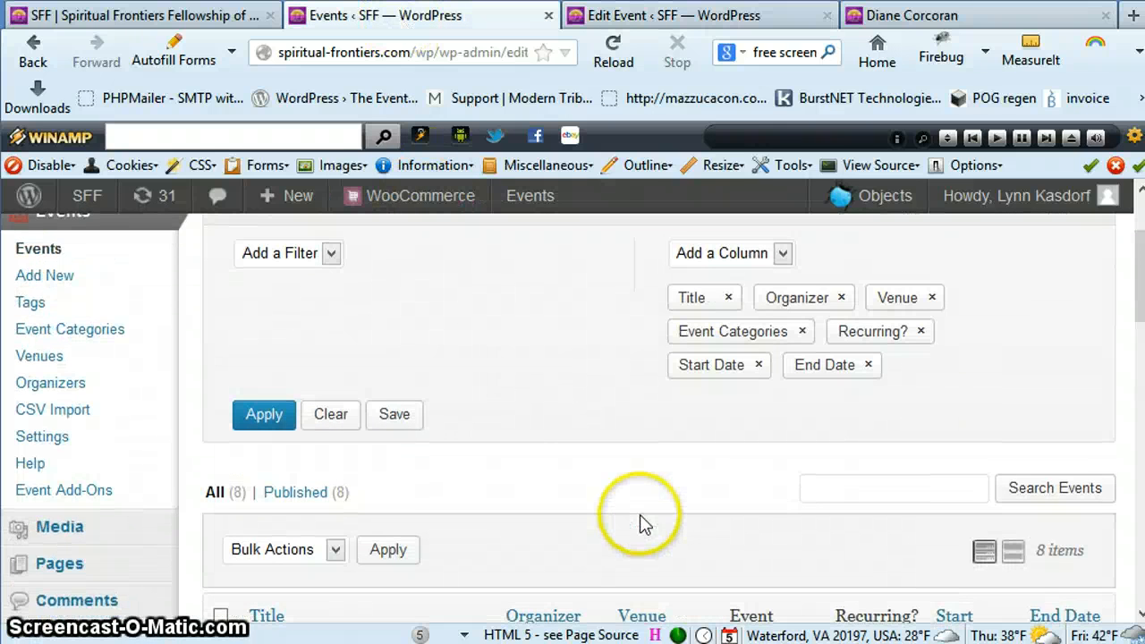
scroll(640, 514, down, 3)
scroll(636, 514, up, 5)
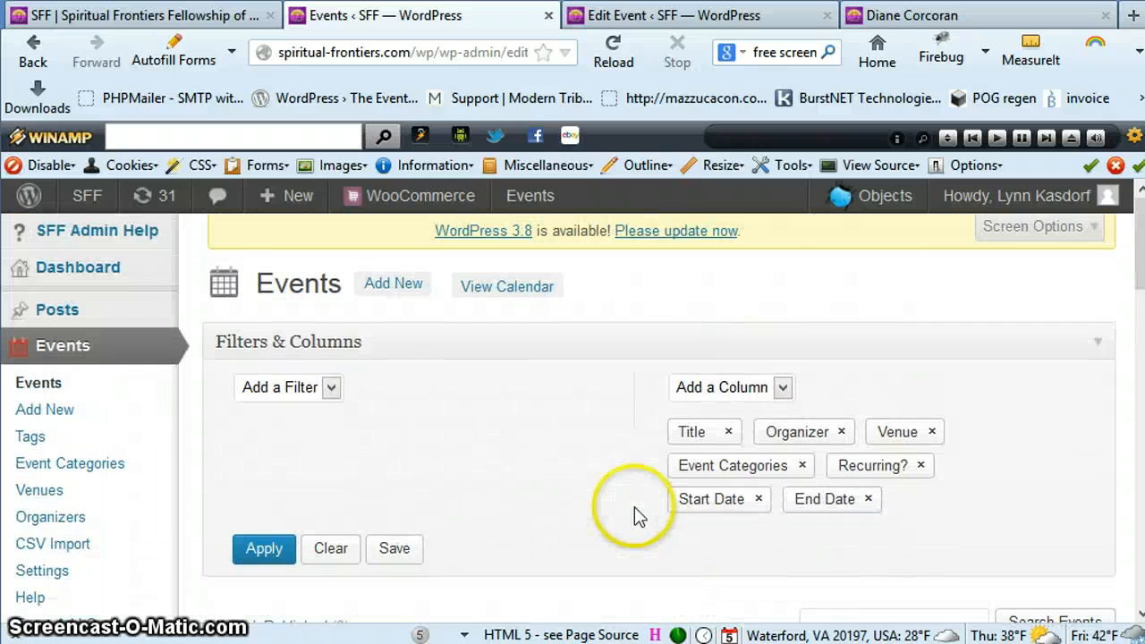
click(400, 290)
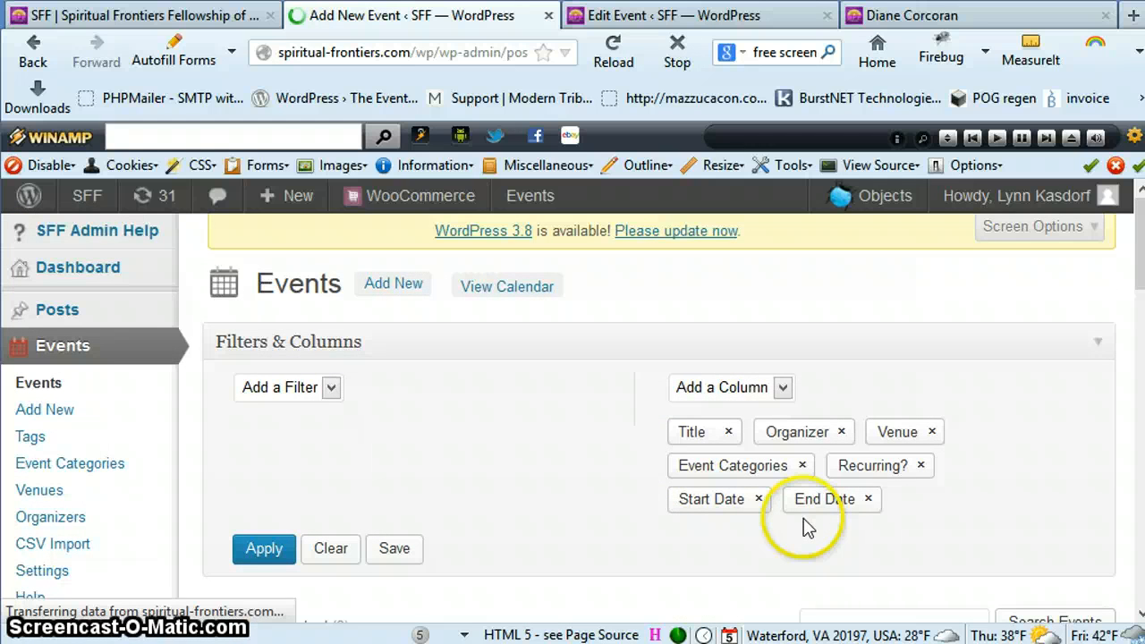
scroll(803, 528, down, 1)
scroll(803, 528, down, 5)
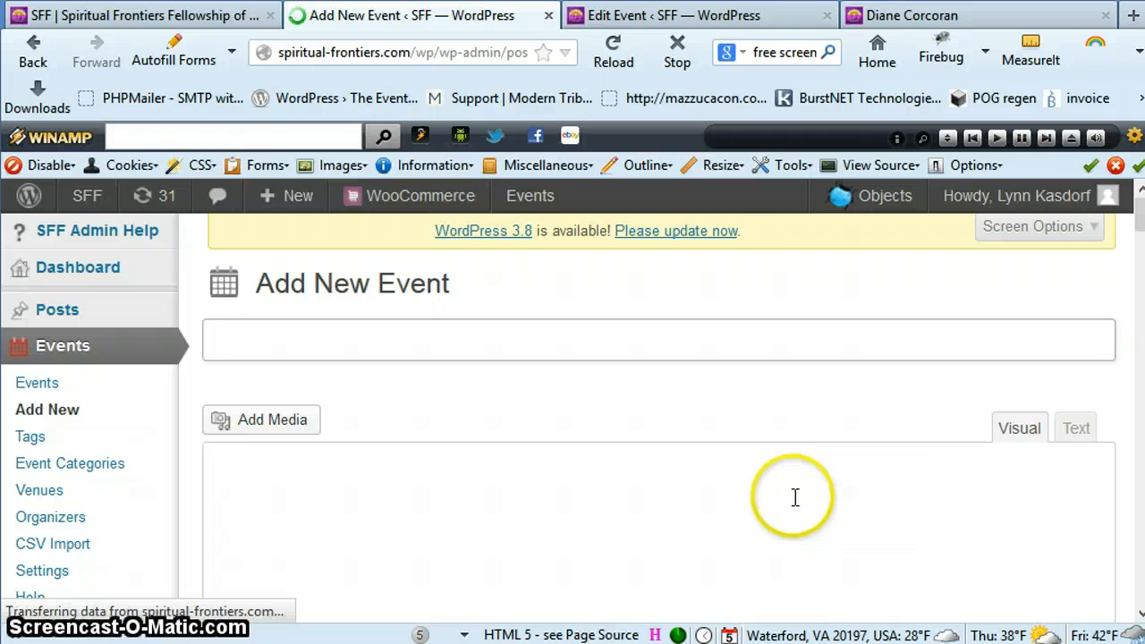
Copy the speaker's name from the heading of the August 7, 2014 event page on the public site
click(1016, 26)
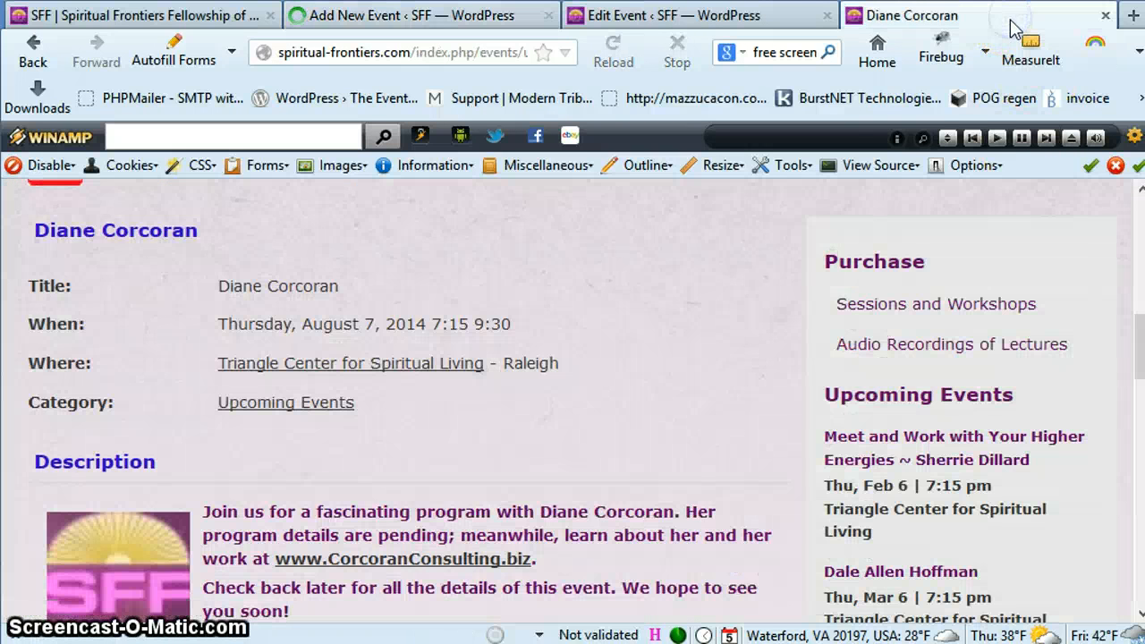
scroll(701, 343, up, 3)
scroll(710, 348, down, 5)
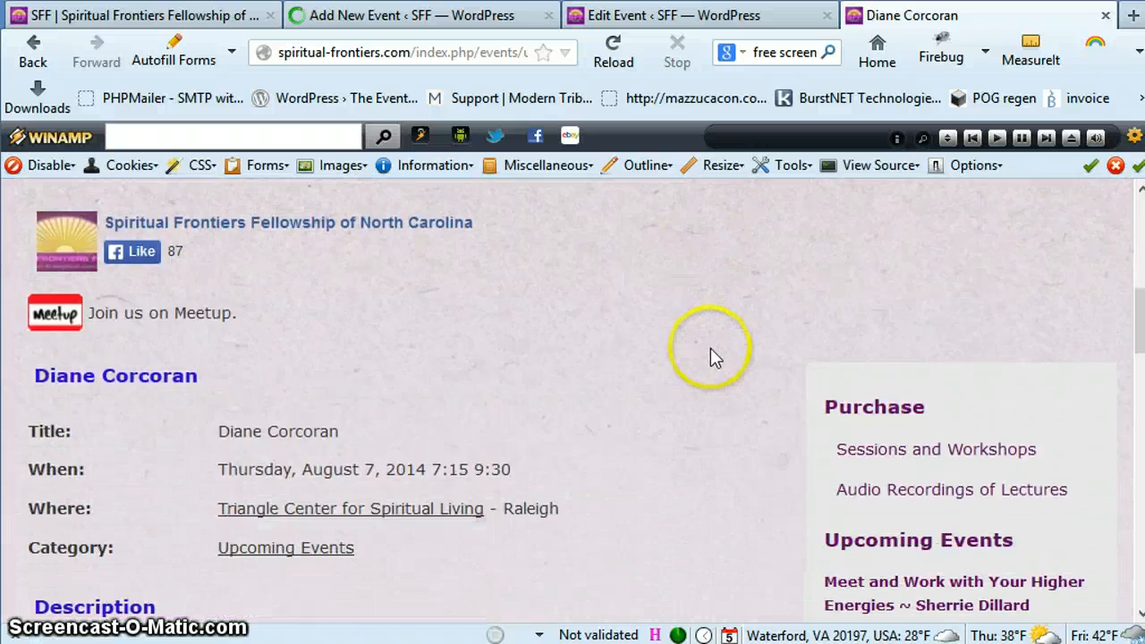
scroll(710, 347, down, 5)
scroll(709, 345, up, 9)
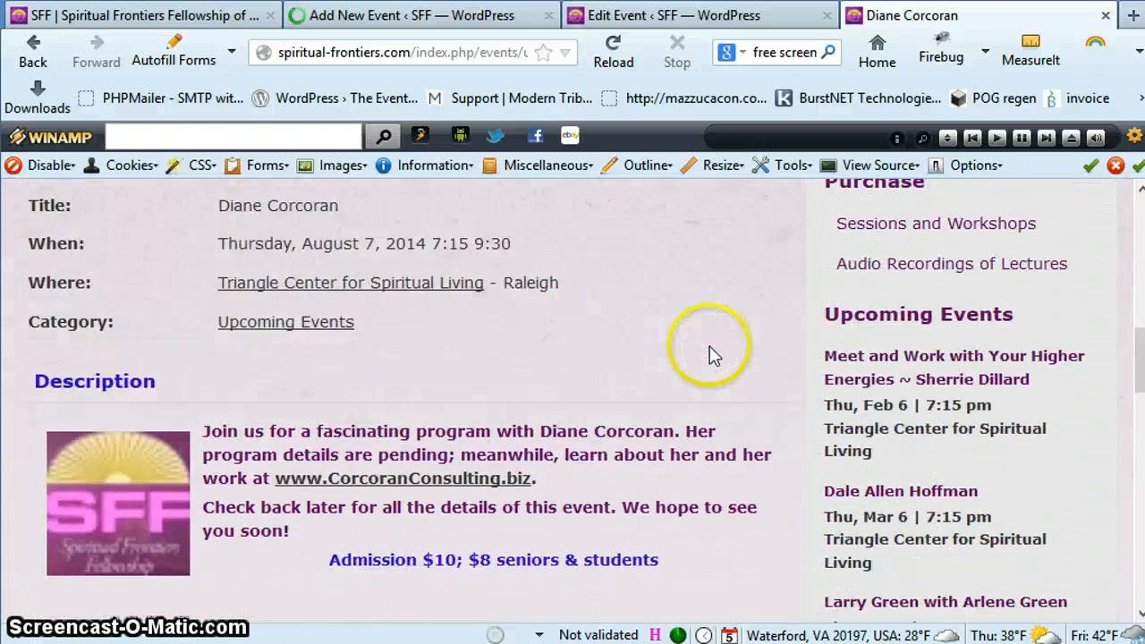
scroll(706, 354, up, 3)
drag(207, 367, 34, 364)
right_click(98, 371)
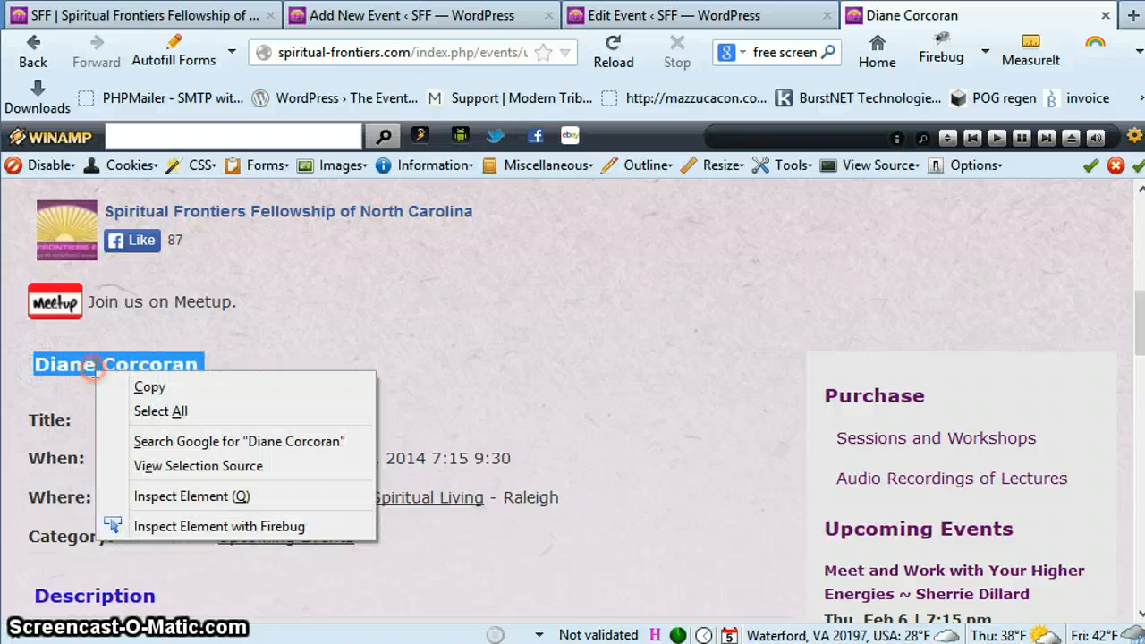
click(149, 388)
Paste the speaker's name as the new event's title and remove the trailing spaces
click(378, 12)
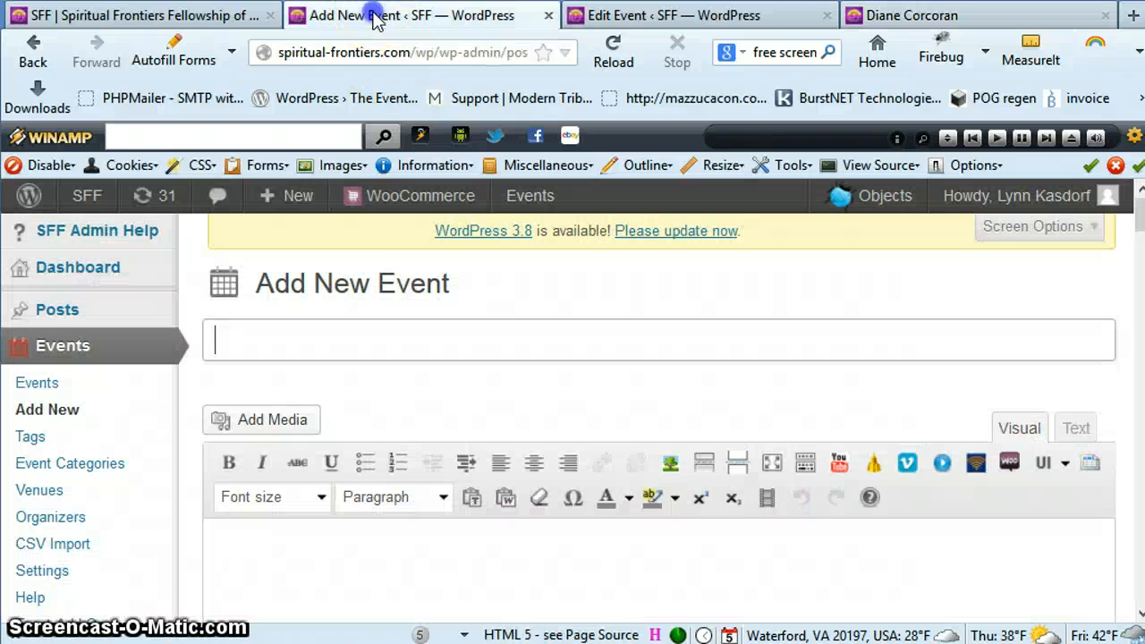
right_click(234, 332)
click(273, 428)
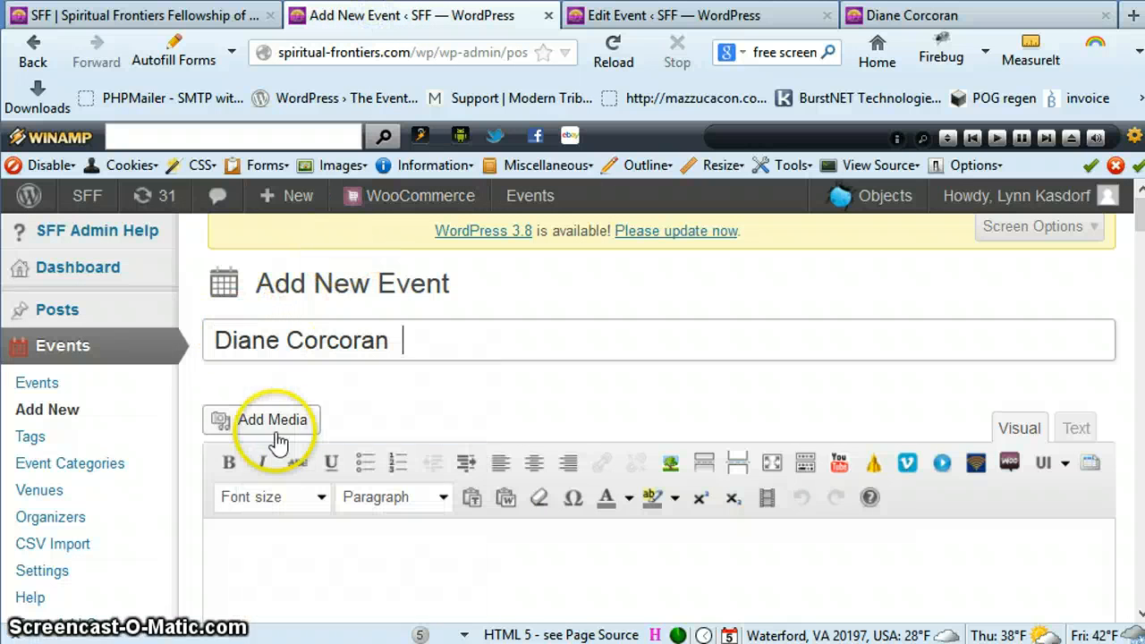
key(BackSpace)
key(BackSpace)
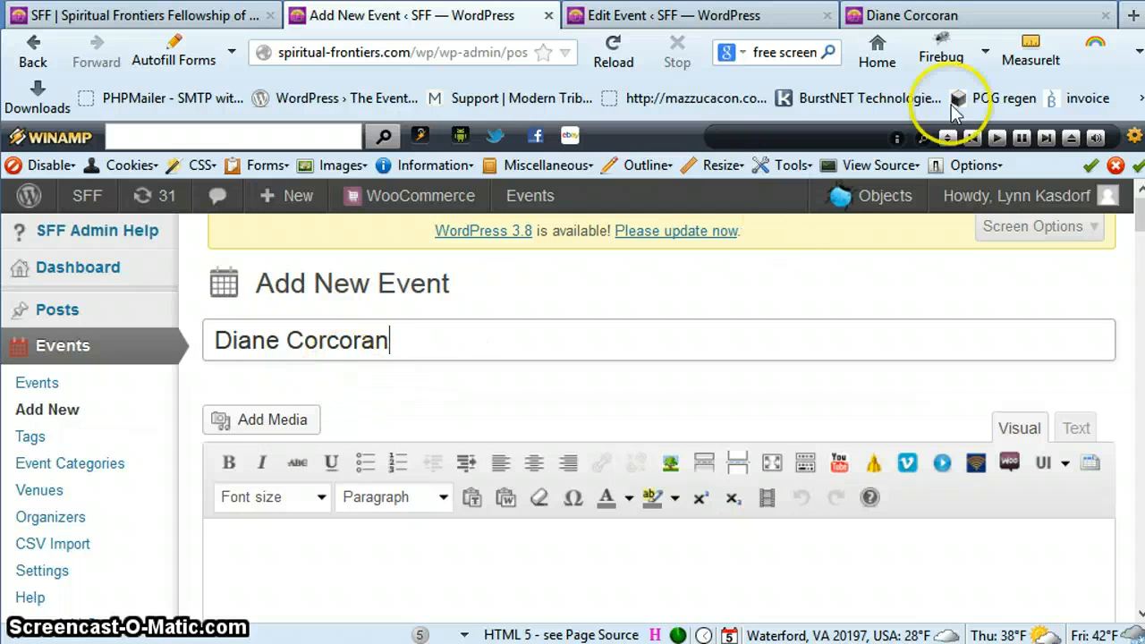
Review the description section of the August 7, 2014 event on the public page
click(984, 17)
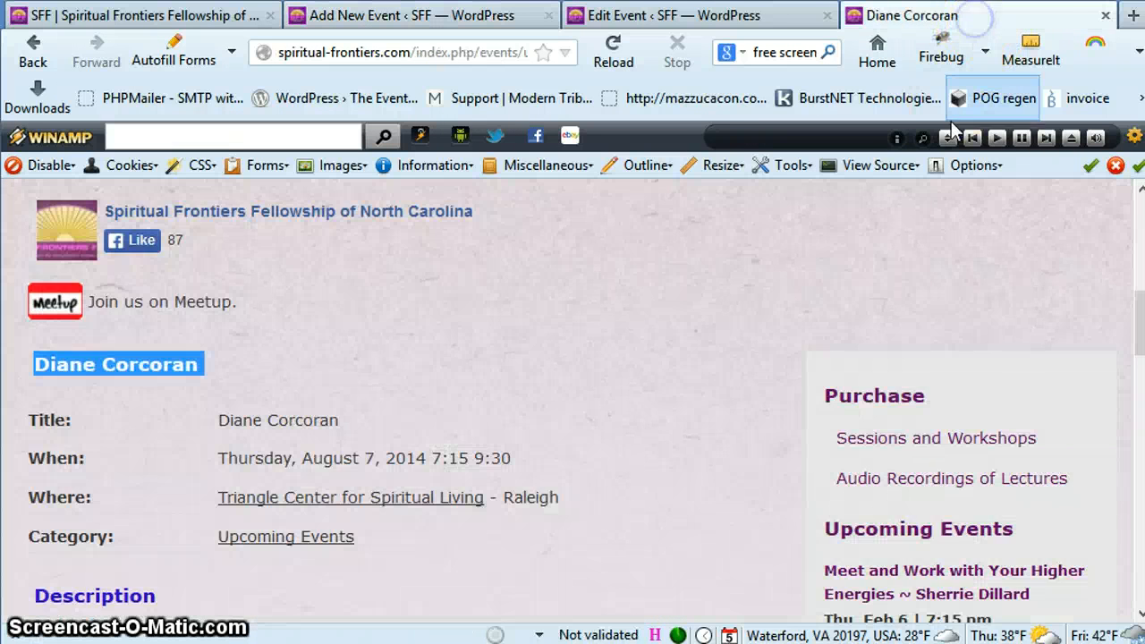
scroll(822, 247, down, 3)
scroll(822, 248, down, 5)
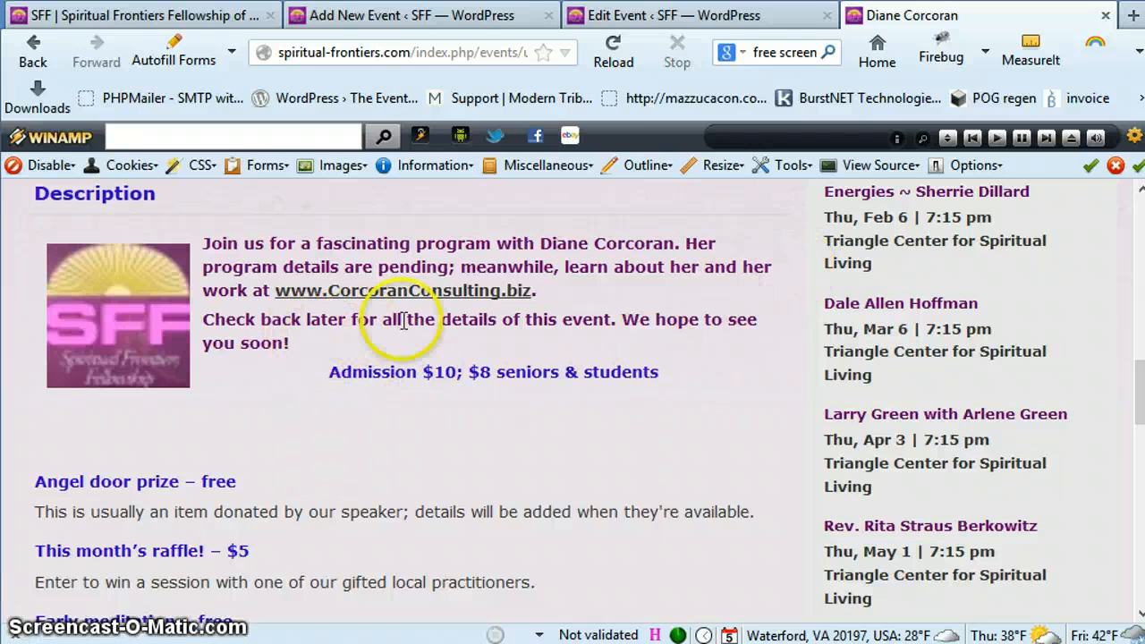
Copy the entire description text of the existing event open in the Edit Event browser tab
click(684, 18)
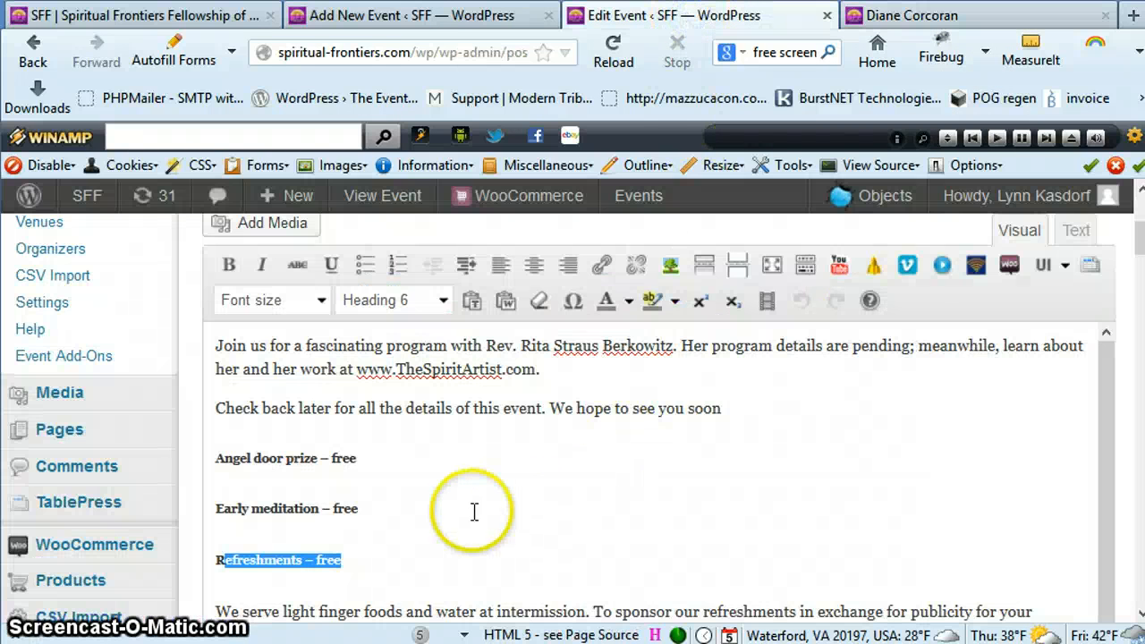
scroll(593, 519, down, 3)
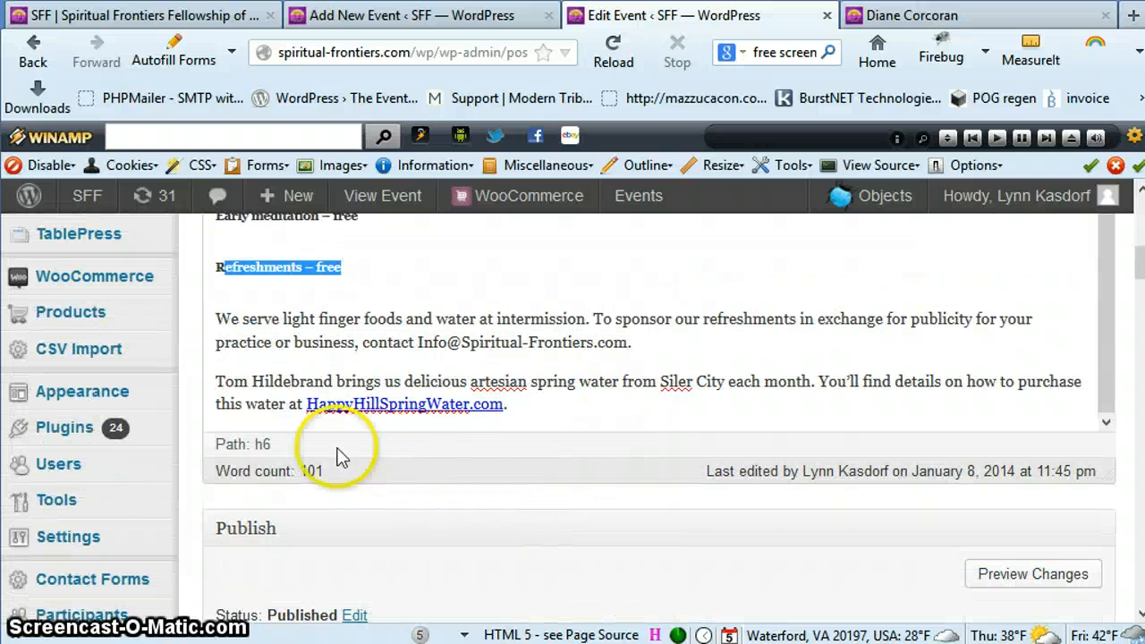
drag(582, 402, 428, 323)
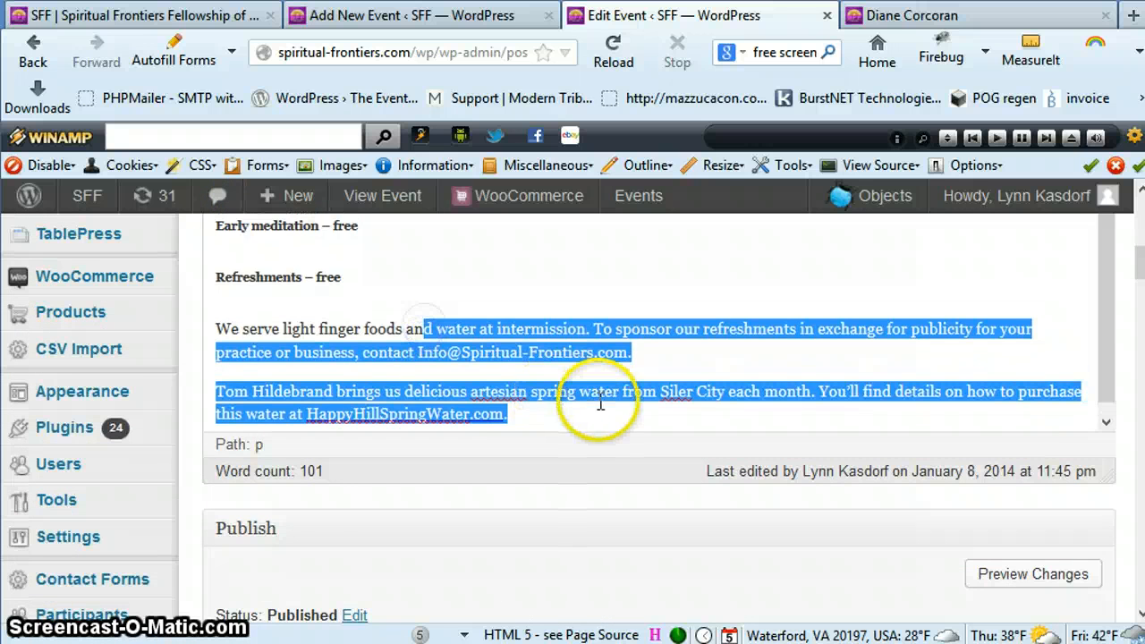
scroll(631, 401, up, 3)
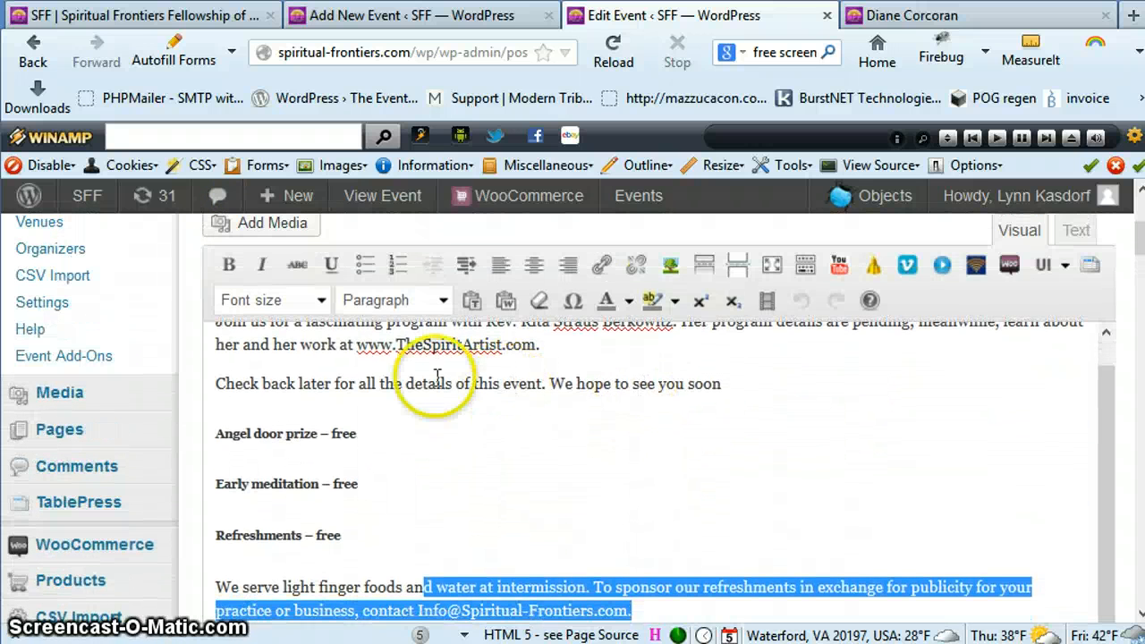
click(479, 370)
double_click(479, 369)
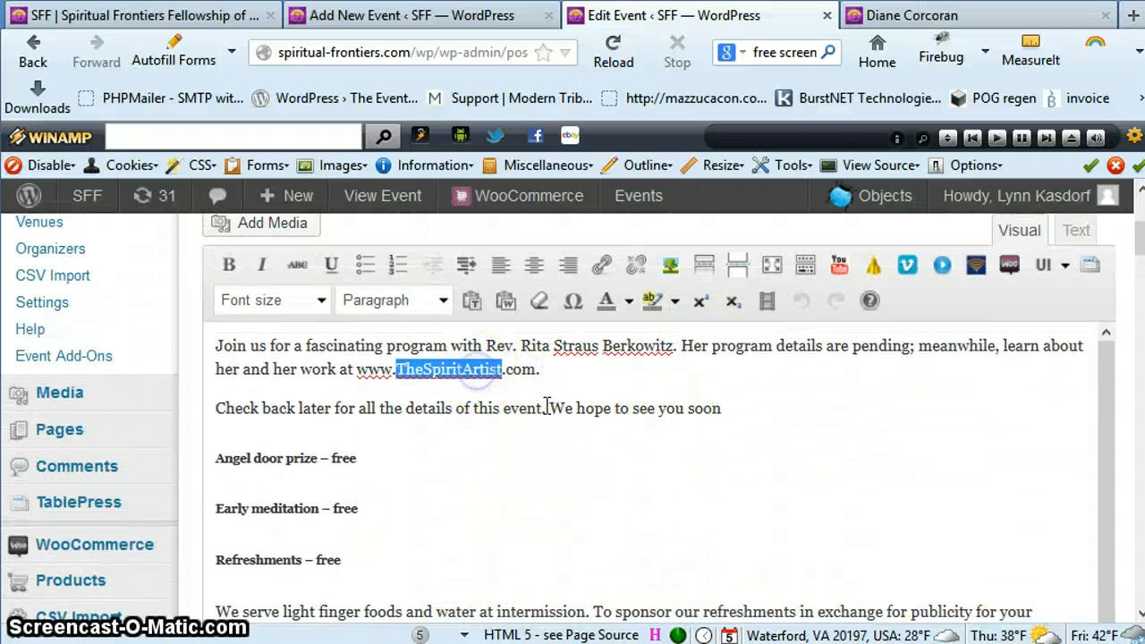
key(ctrl+a)
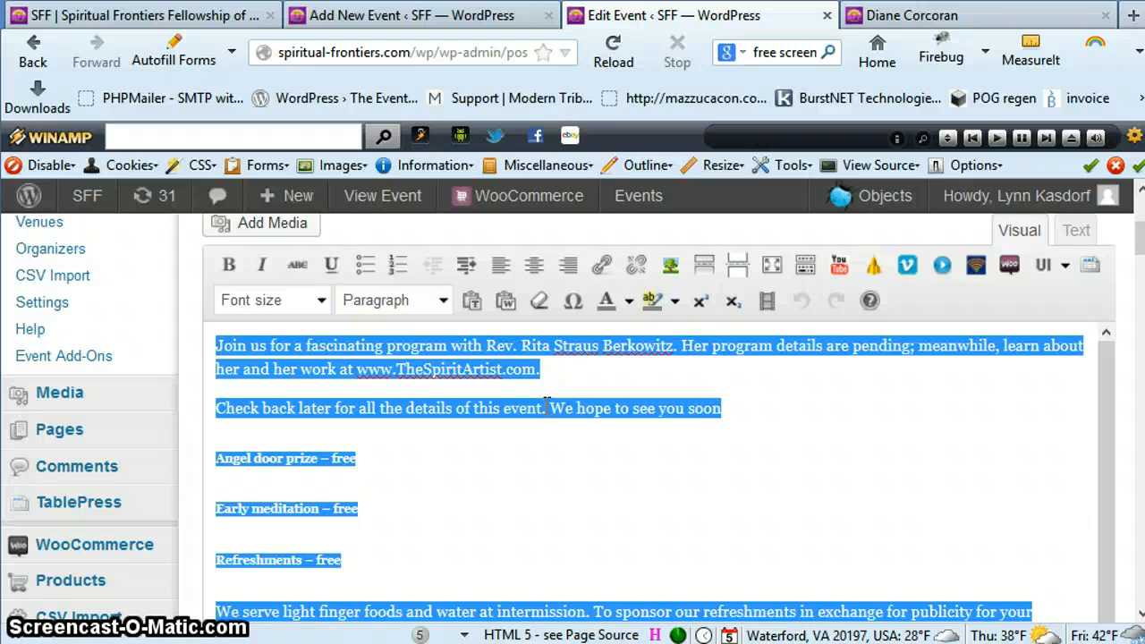
right_click(451, 349)
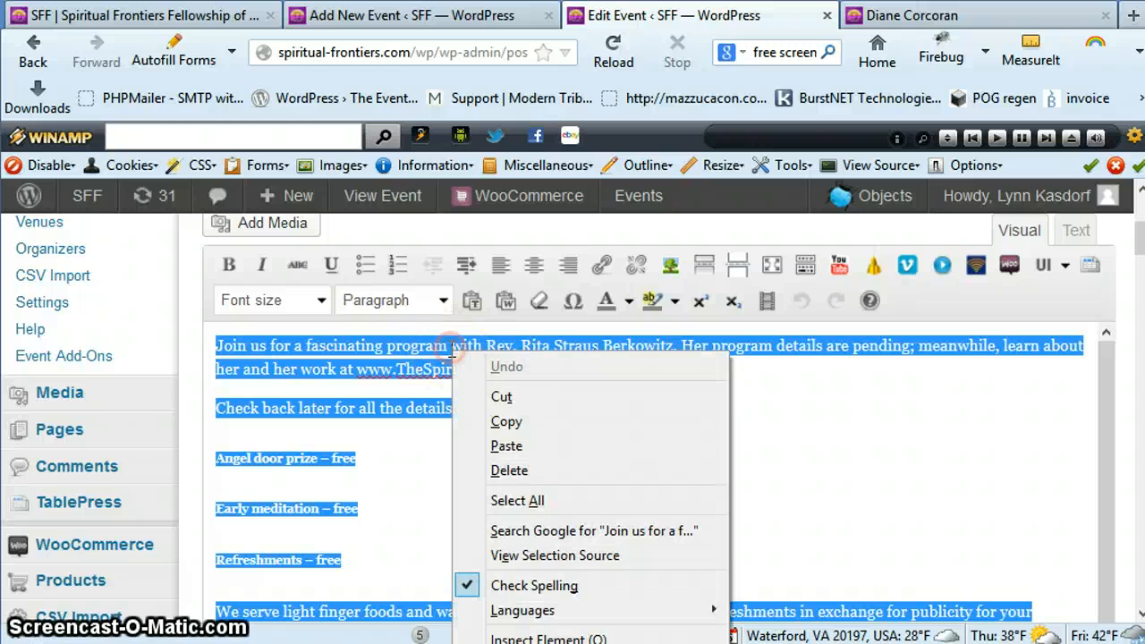
click(483, 419)
Paste the copied description into the empty description editor of the new event
click(416, 18)
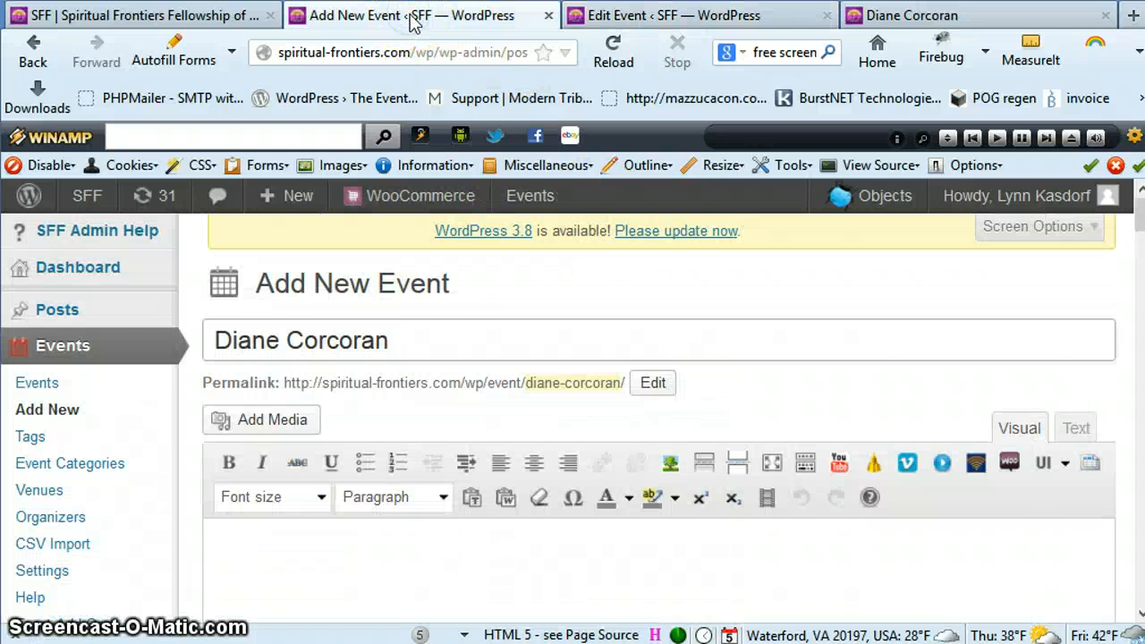
scroll(357, 532, down, 3)
click(354, 530)
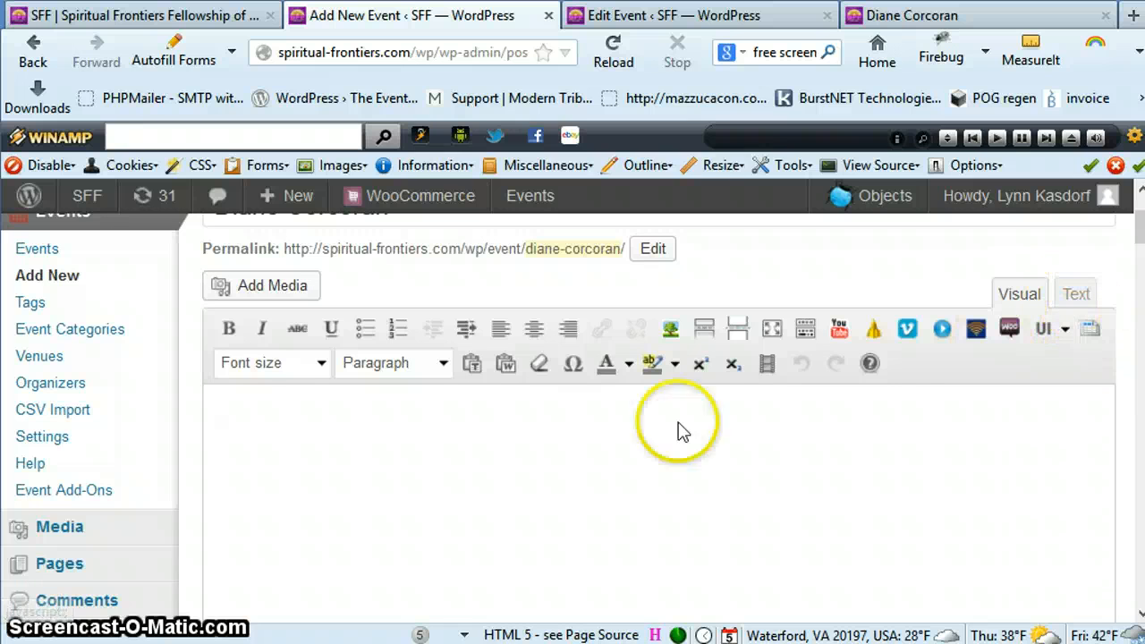
click(228, 409)
right_click(229, 410)
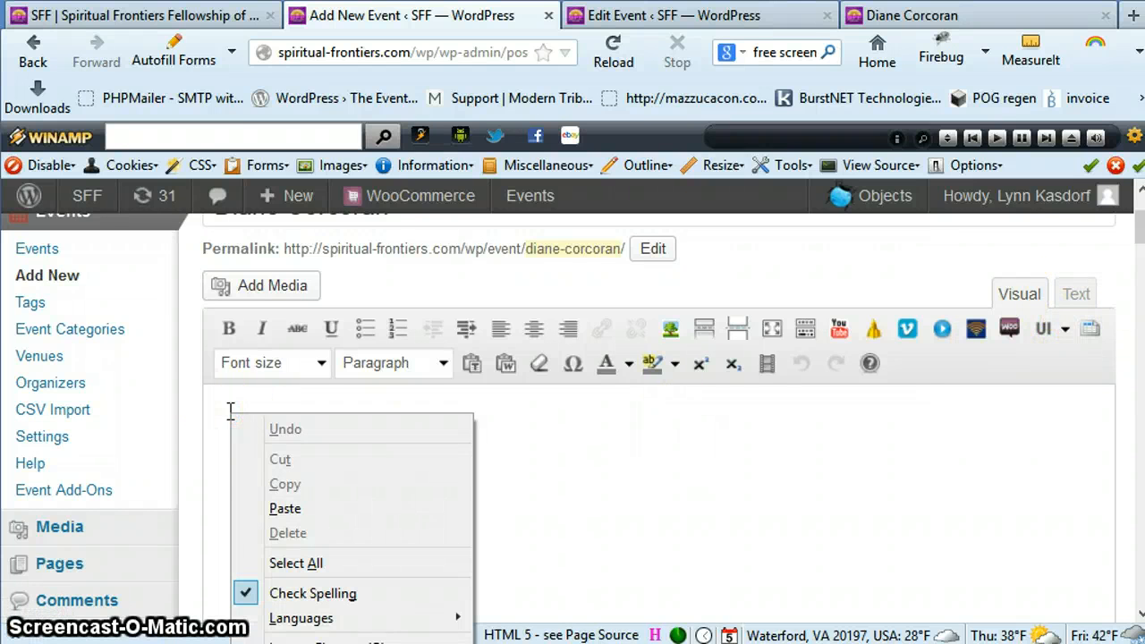
click(276, 508)
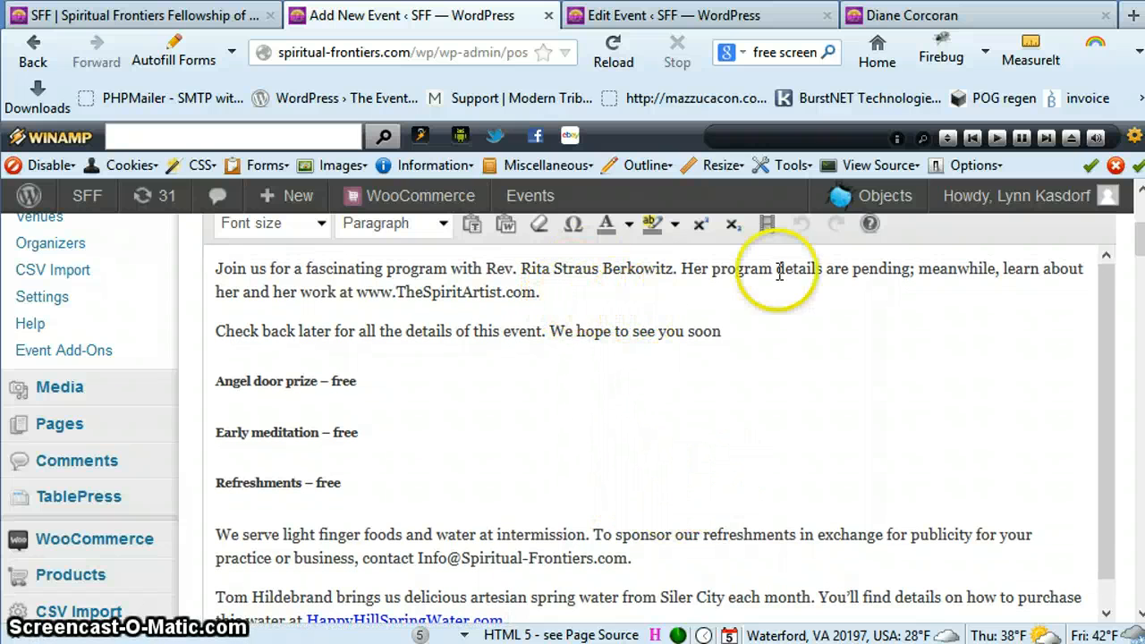
Copy the opening description paragraph, through the speaker's website address, from the public event page and return to the new event
click(933, 18)
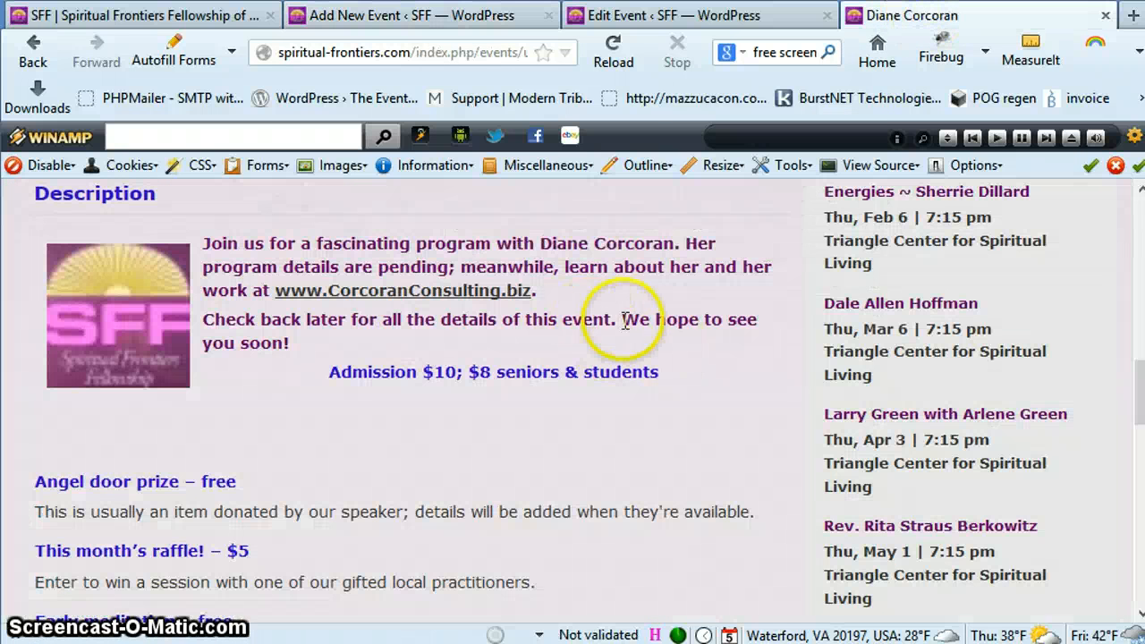
drag(536, 291, 202, 243)
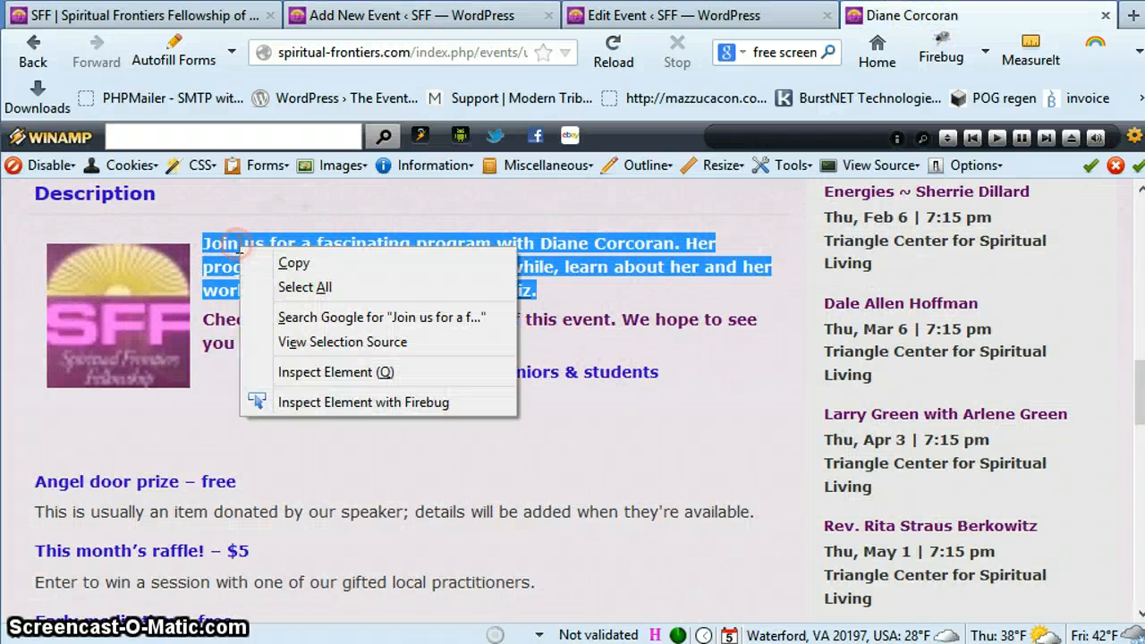
click(288, 263)
click(380, 19)
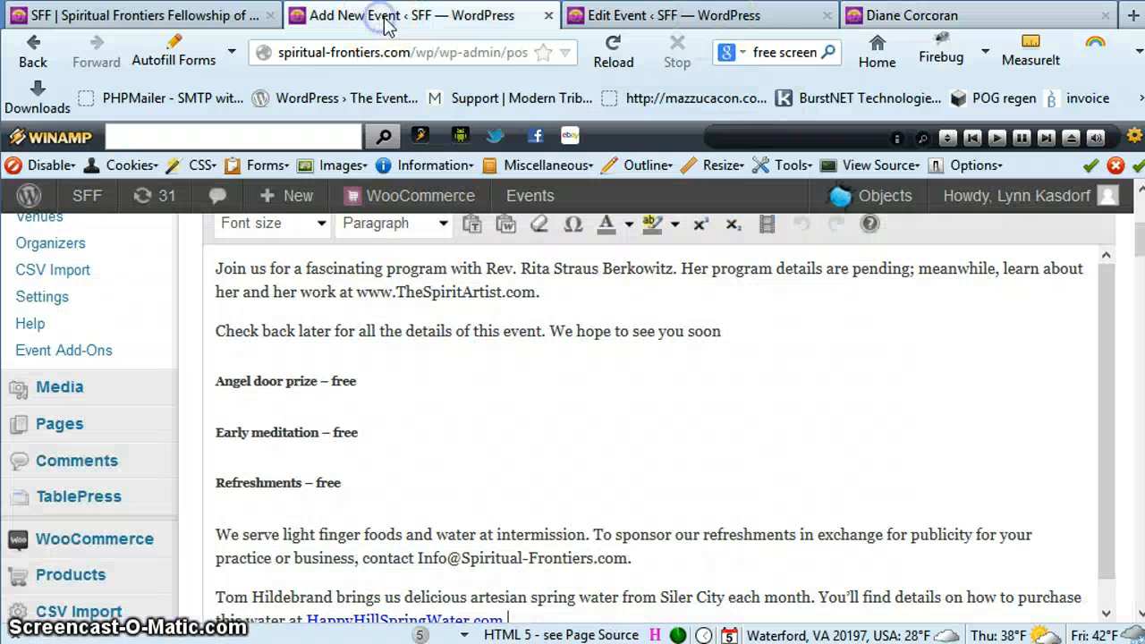
scroll(567, 386, up, 2)
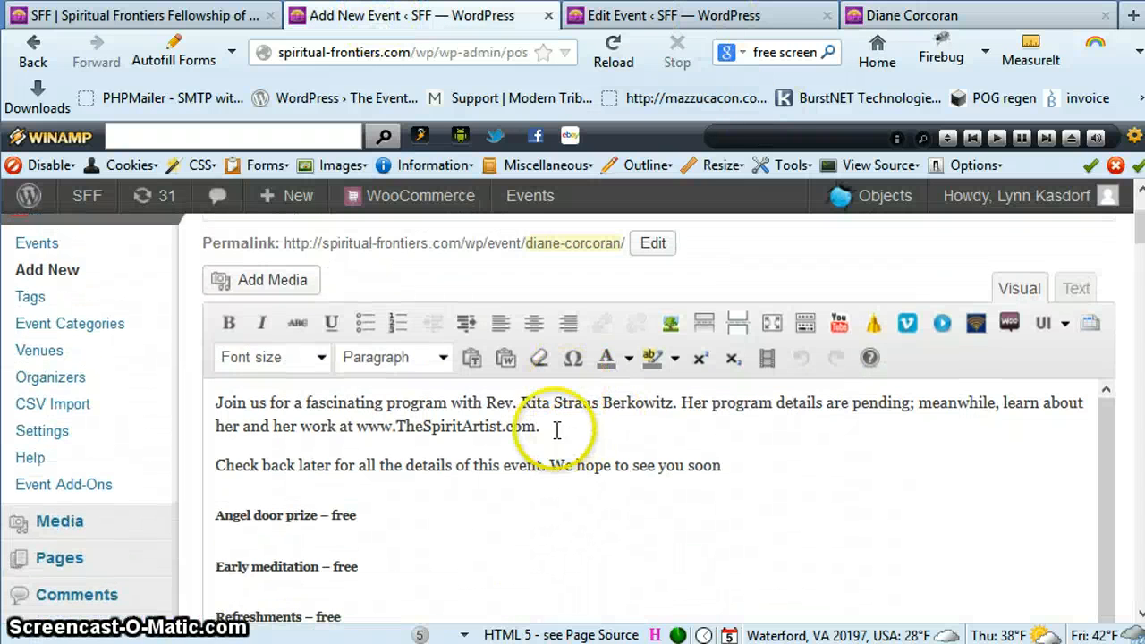
drag(540, 426, 209, 394)
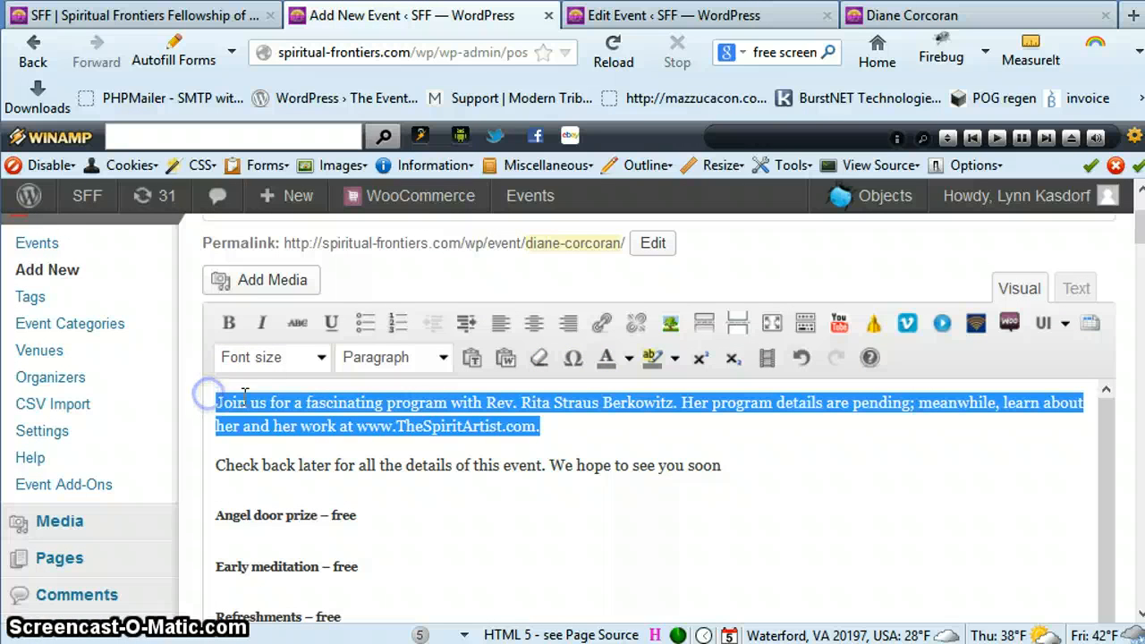
right_click(475, 403)
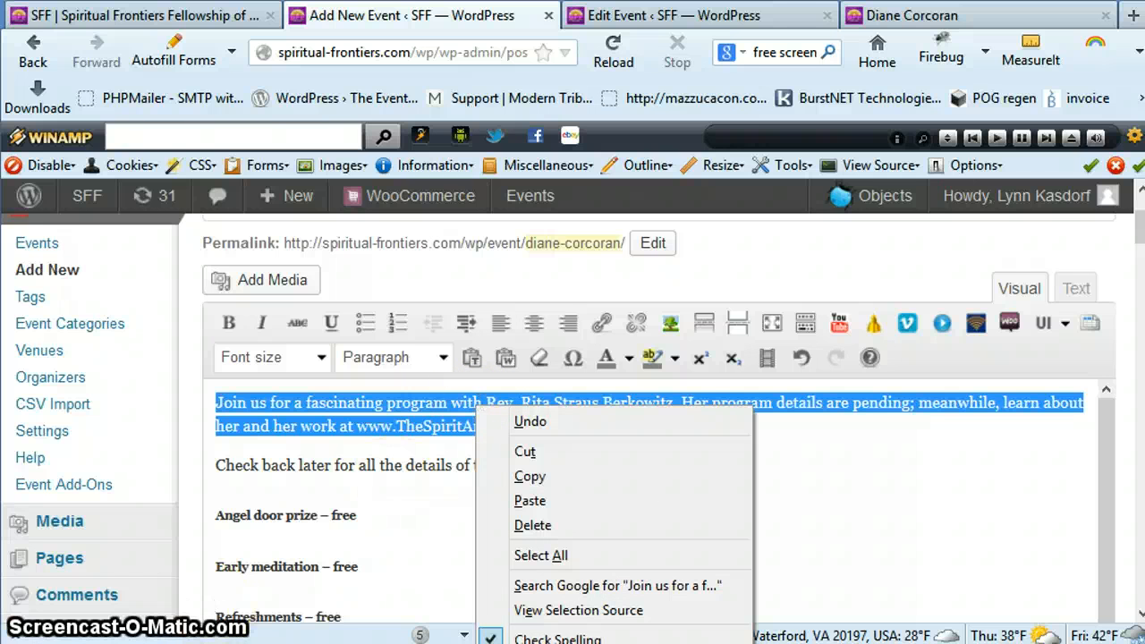
click(765, 583)
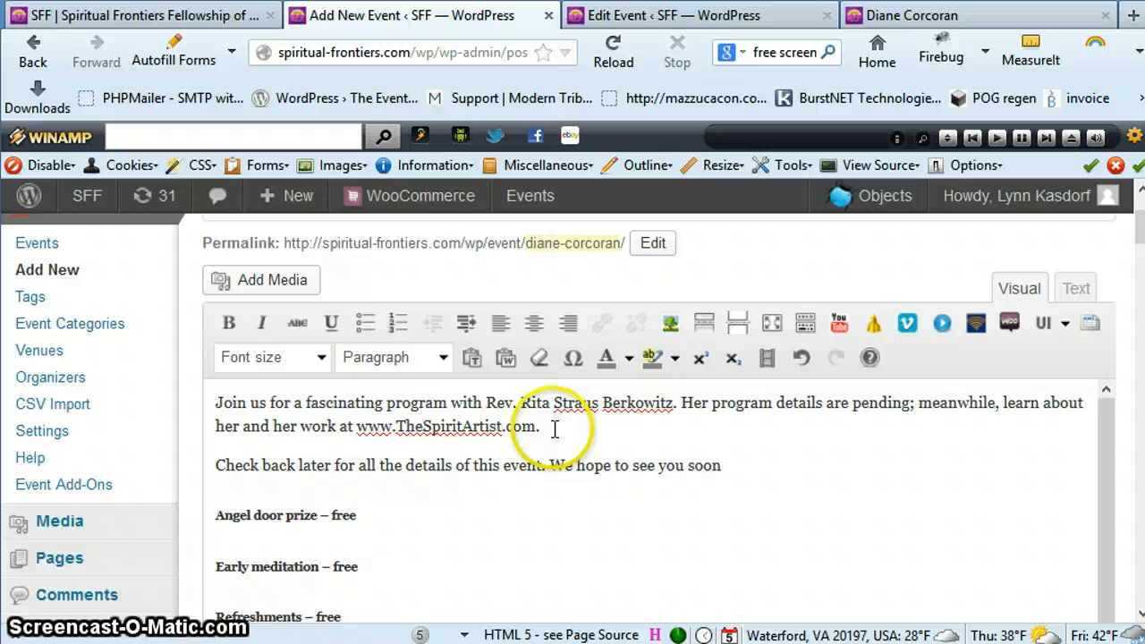
drag(553, 430, 187, 402)
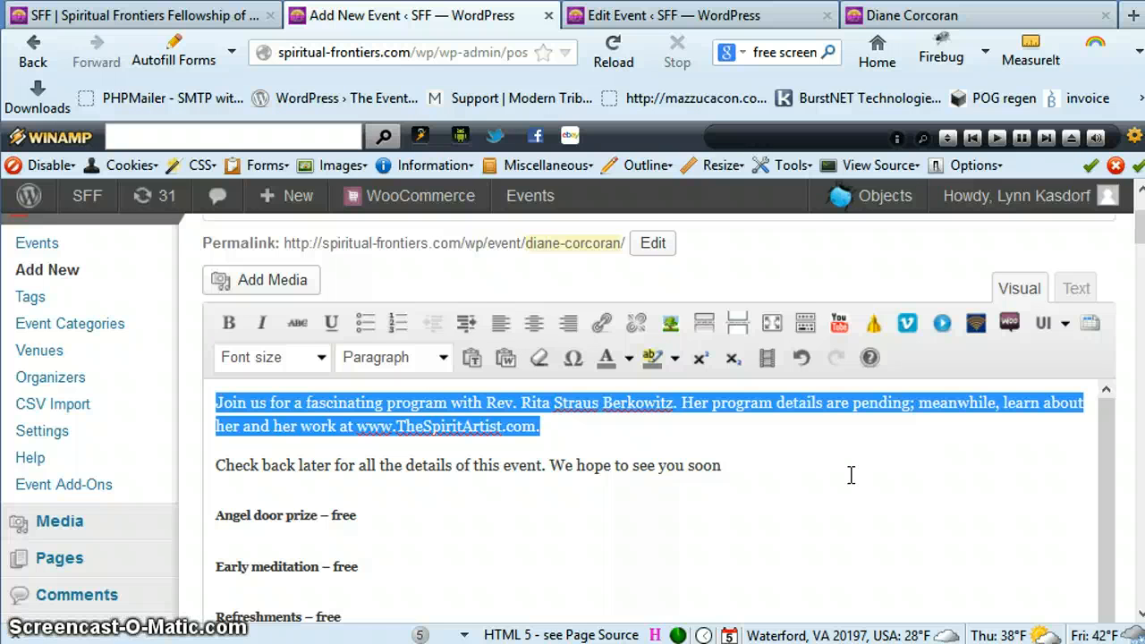
Replace the opening paragraph with the copied one in the description's plain-text view, and return to the visual view
click(1076, 293)
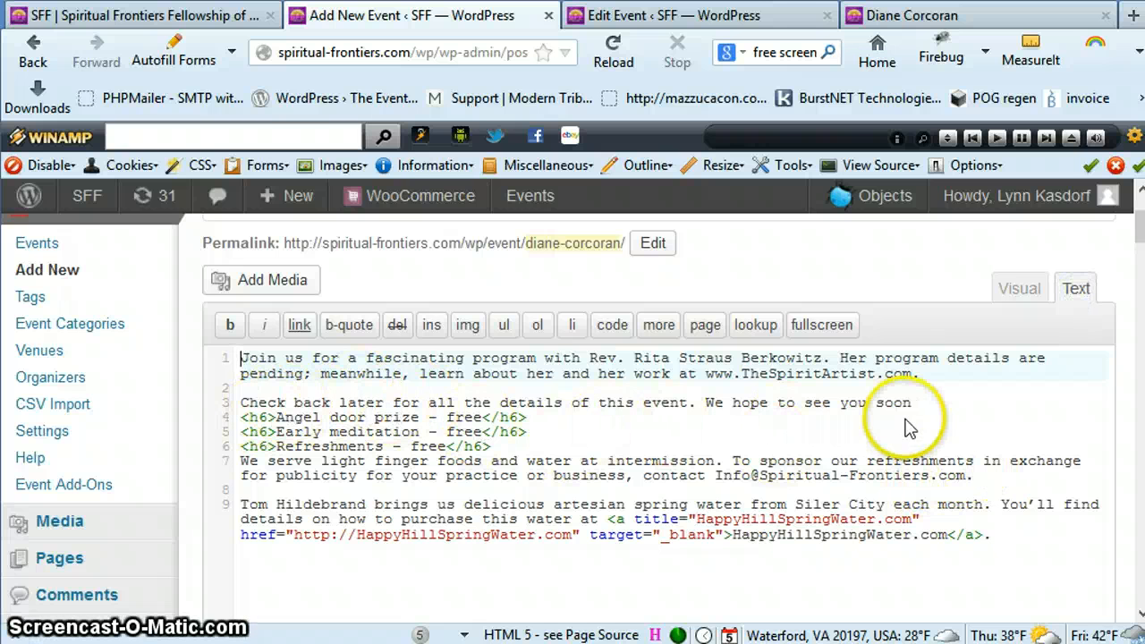
drag(921, 374, 261, 358)
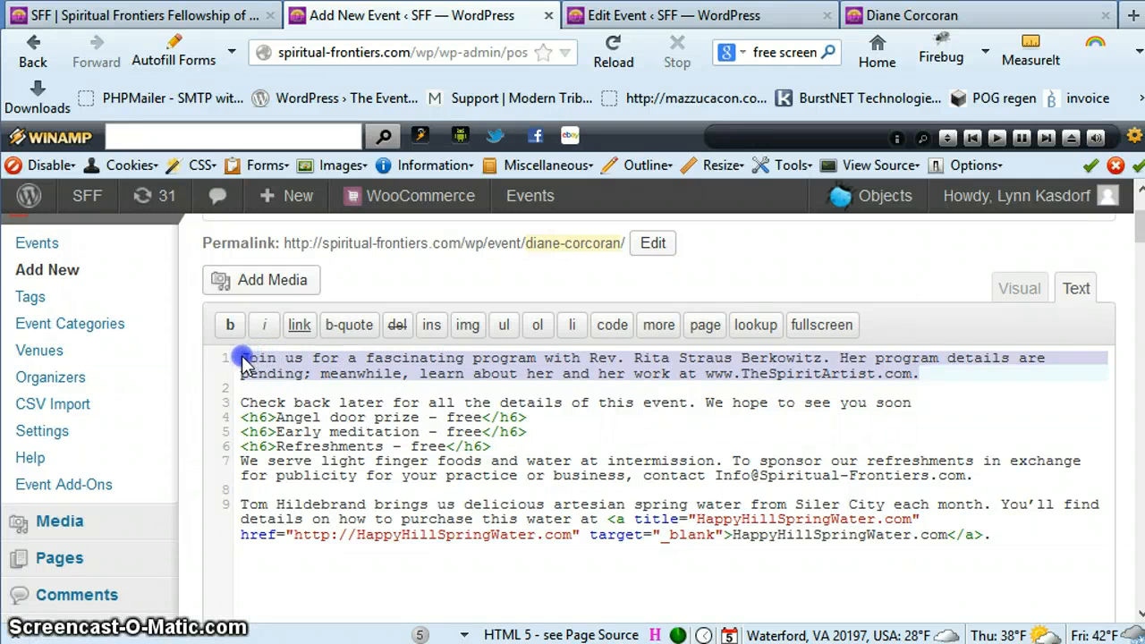
right_click(322, 359)
click(385, 450)
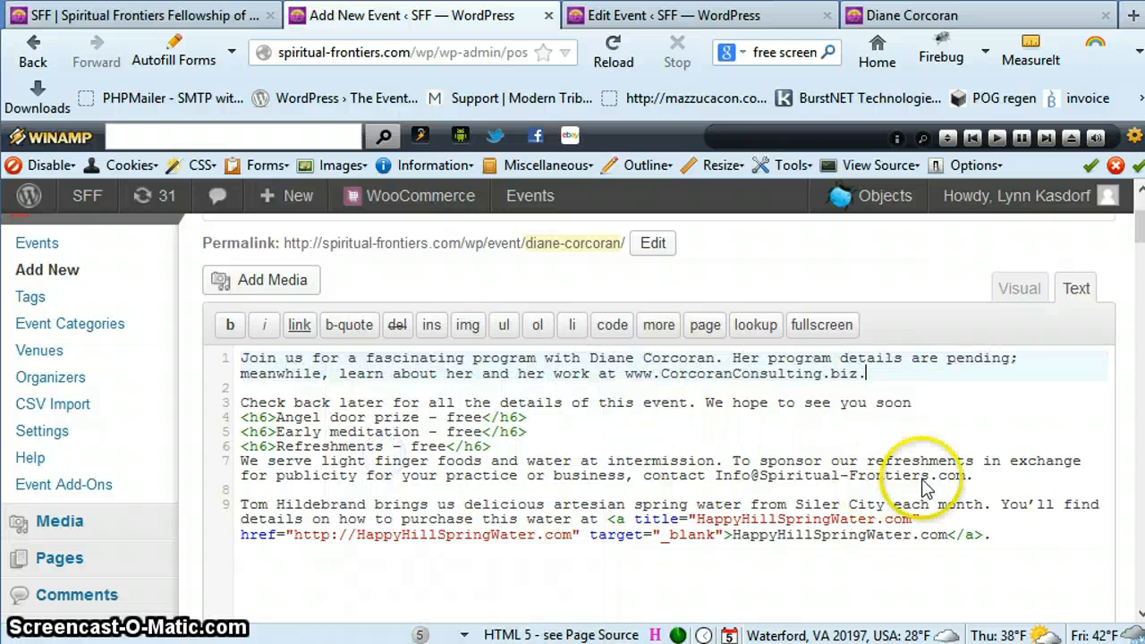
click(955, 477)
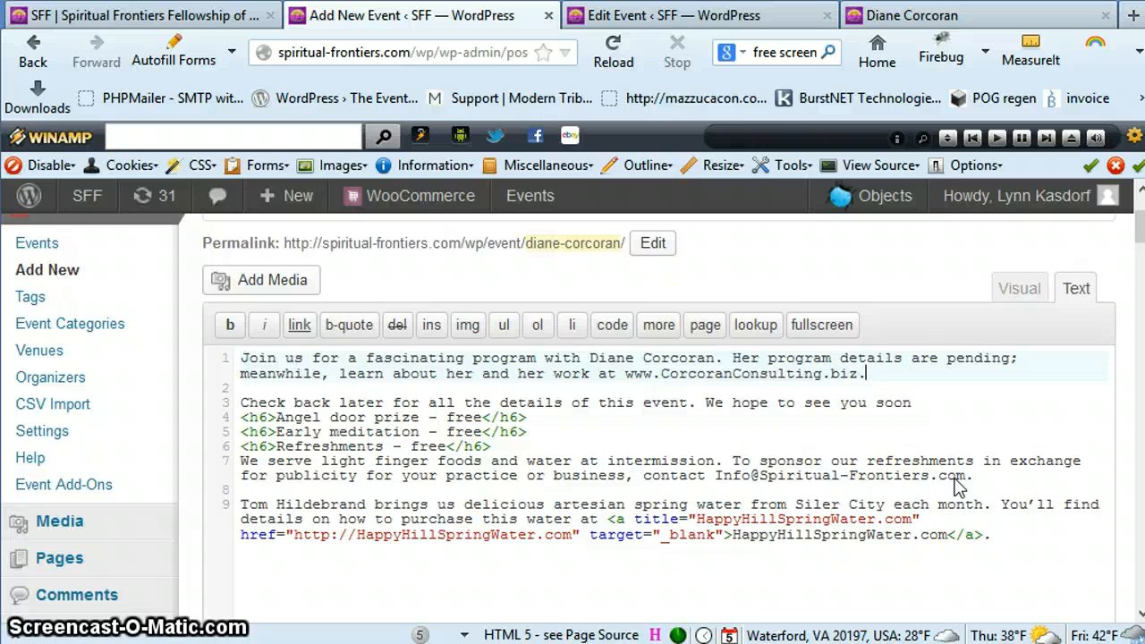
click(1025, 290)
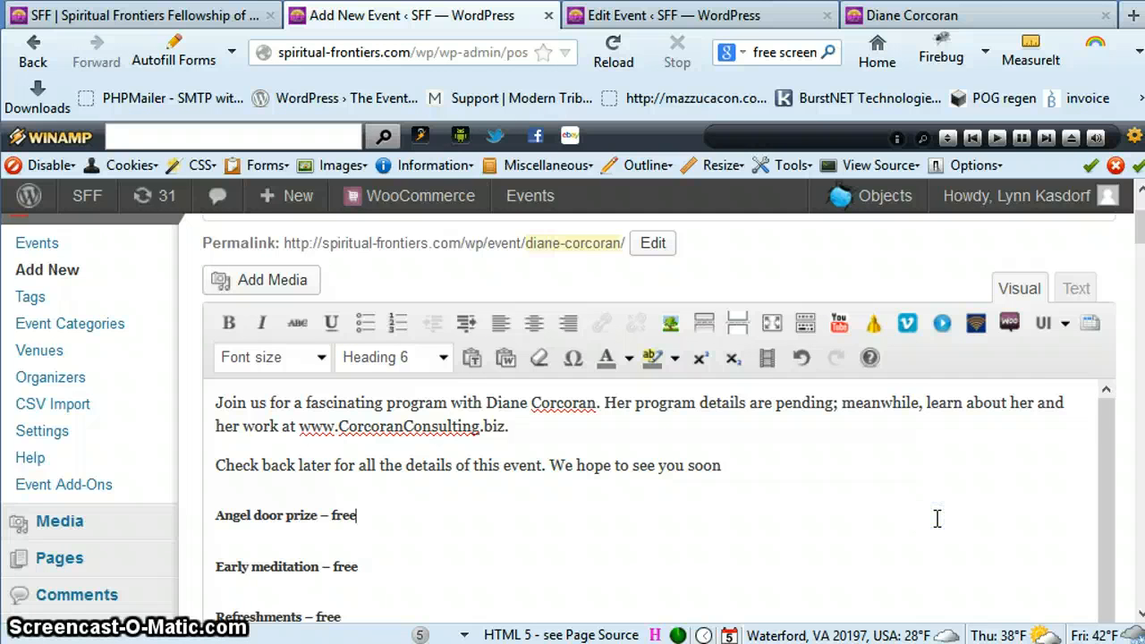
Review the new event's description, including the opening paragraph and the door prize, meditation and refreshments headings
scroll(938, 518, down, 1)
scroll(937, 519, down, 3)
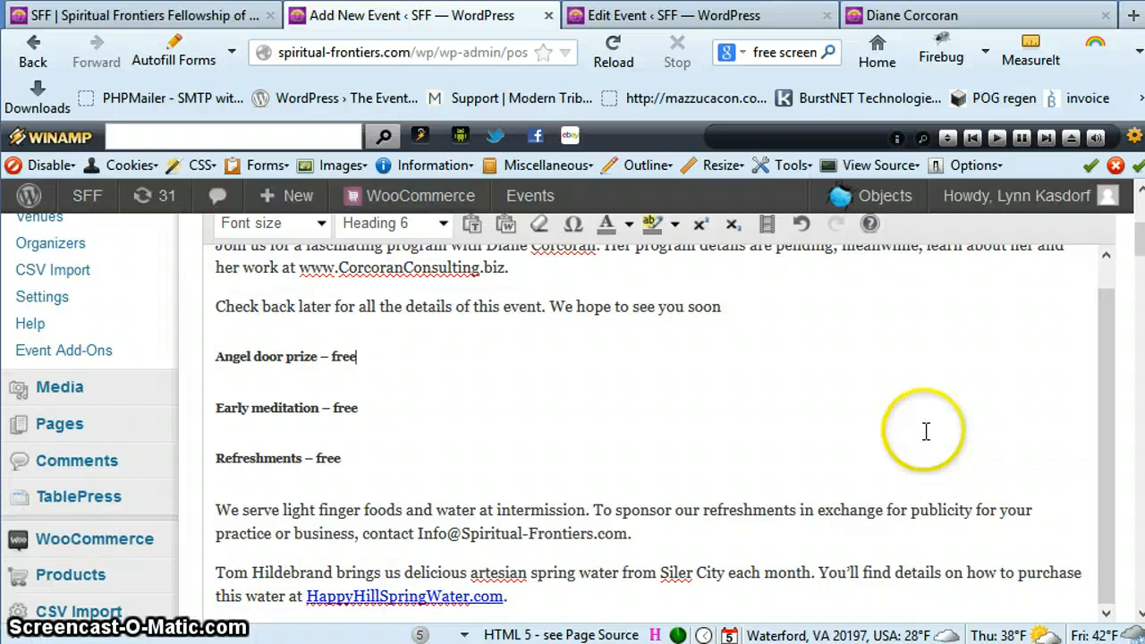
click(347, 359)
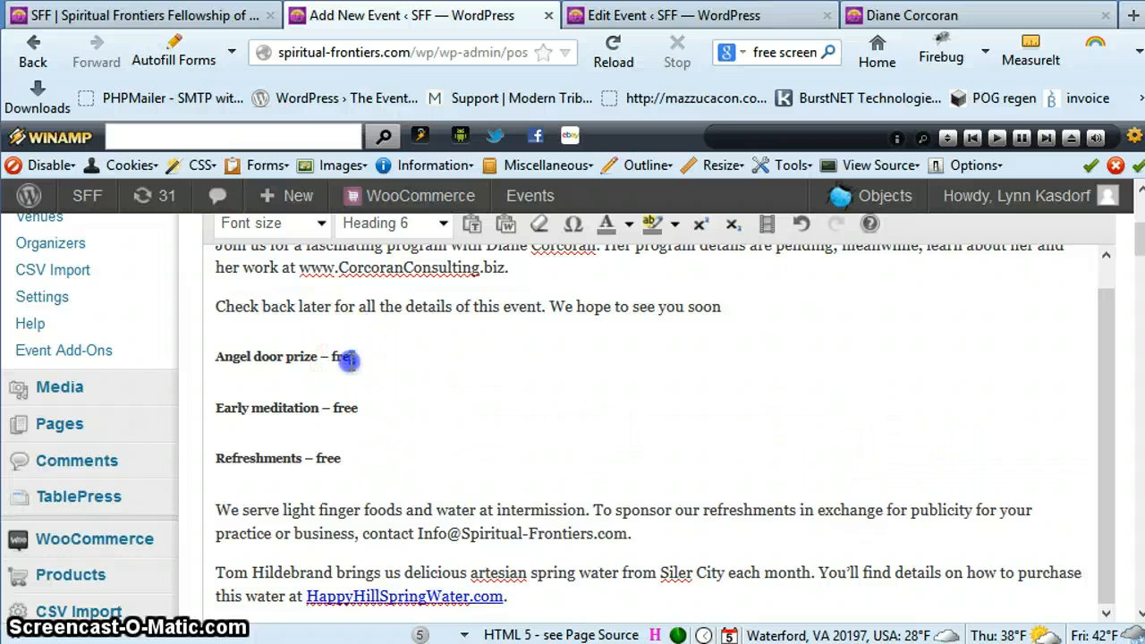
drag(347, 358, 214, 359)
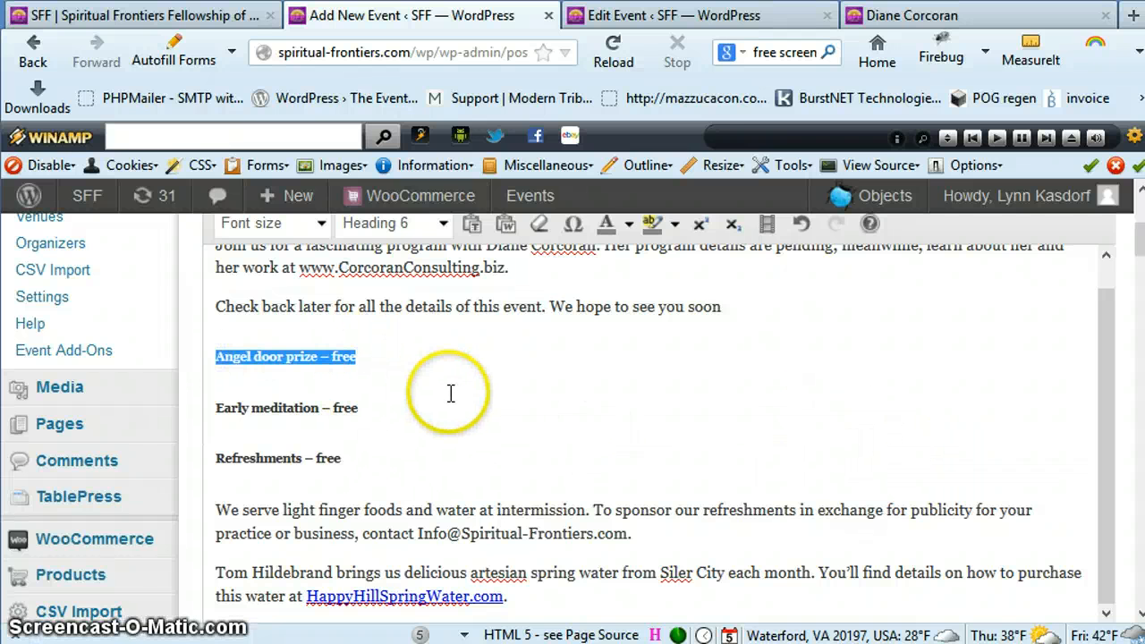
scroll(511, 408, up, 1)
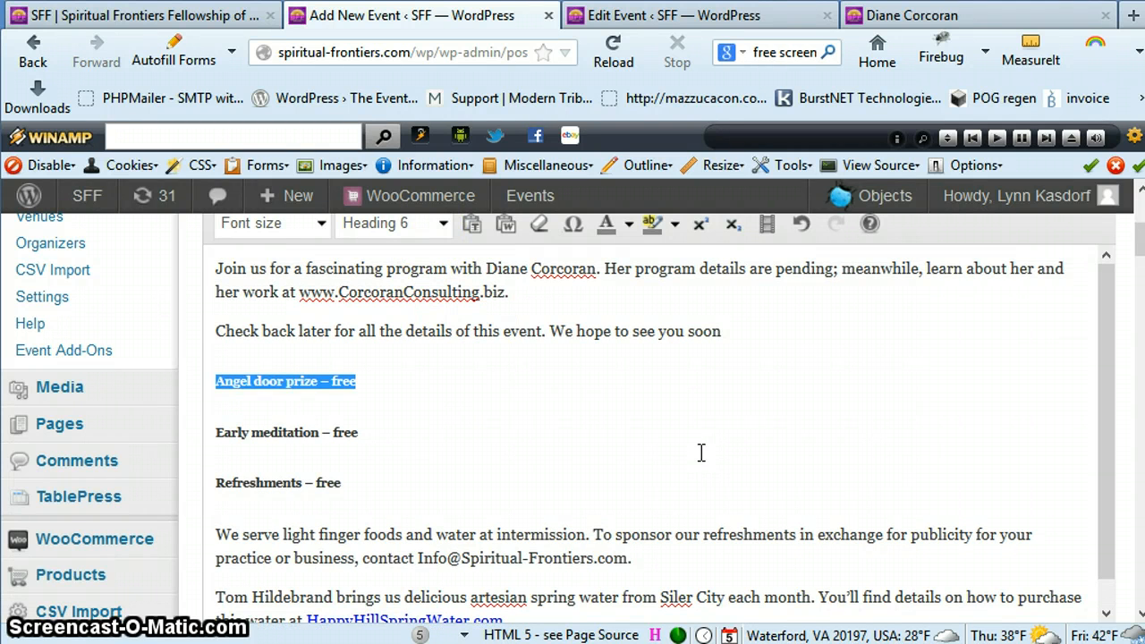
scroll(701, 452, up, 3)
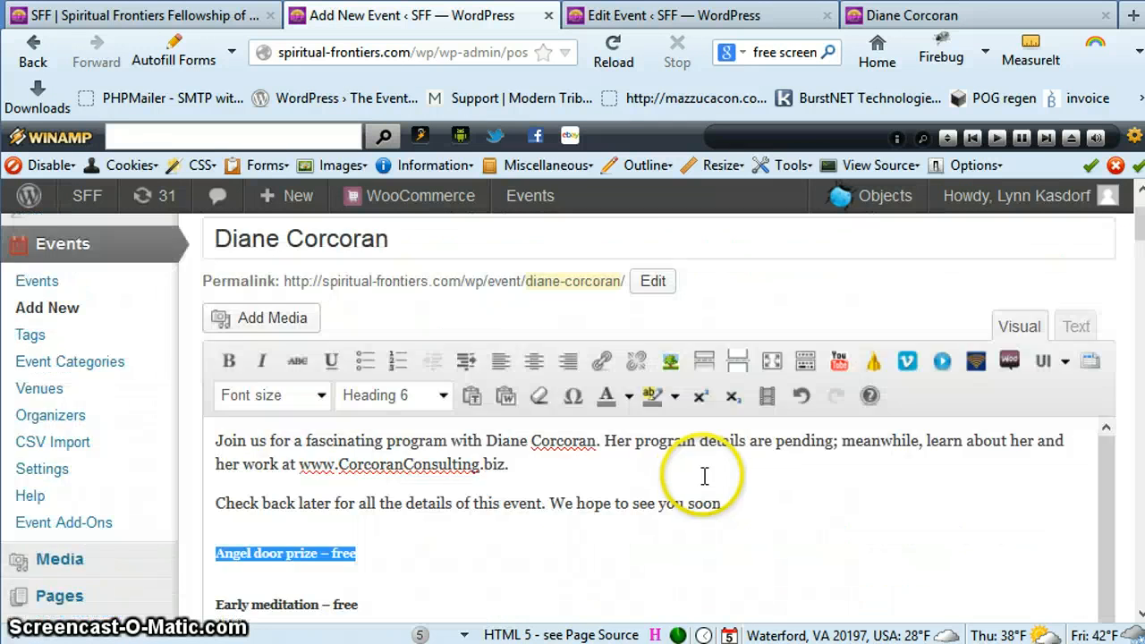
scroll(501, 483, down, 2)
scroll(501, 483, down, 1)
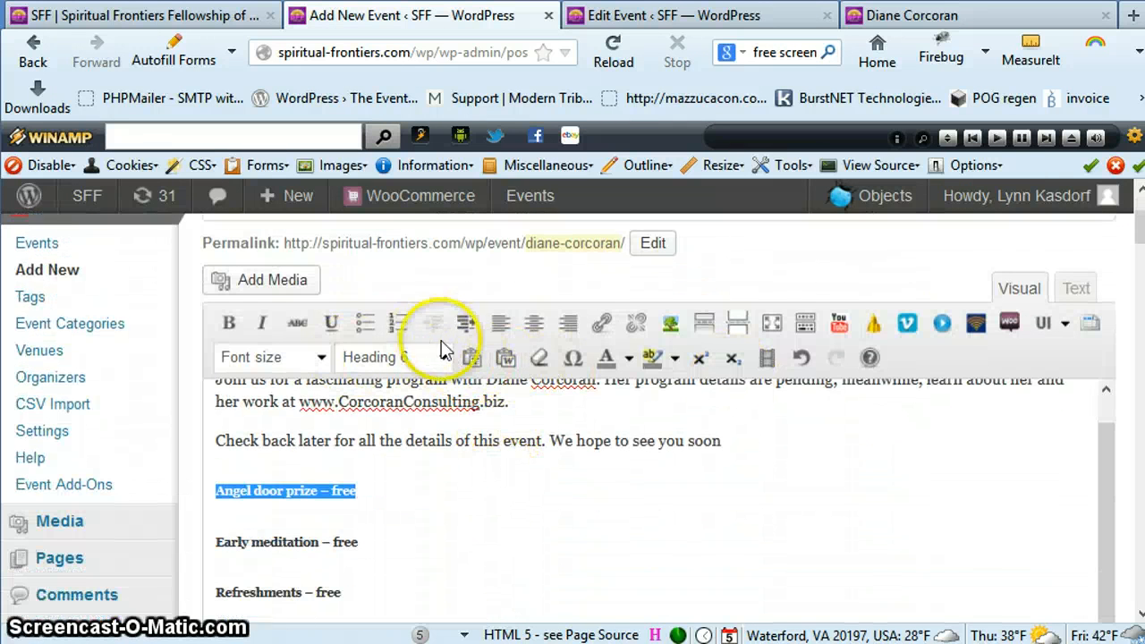
scroll(626, 527, down, 5)
scroll(630, 527, up, 4)
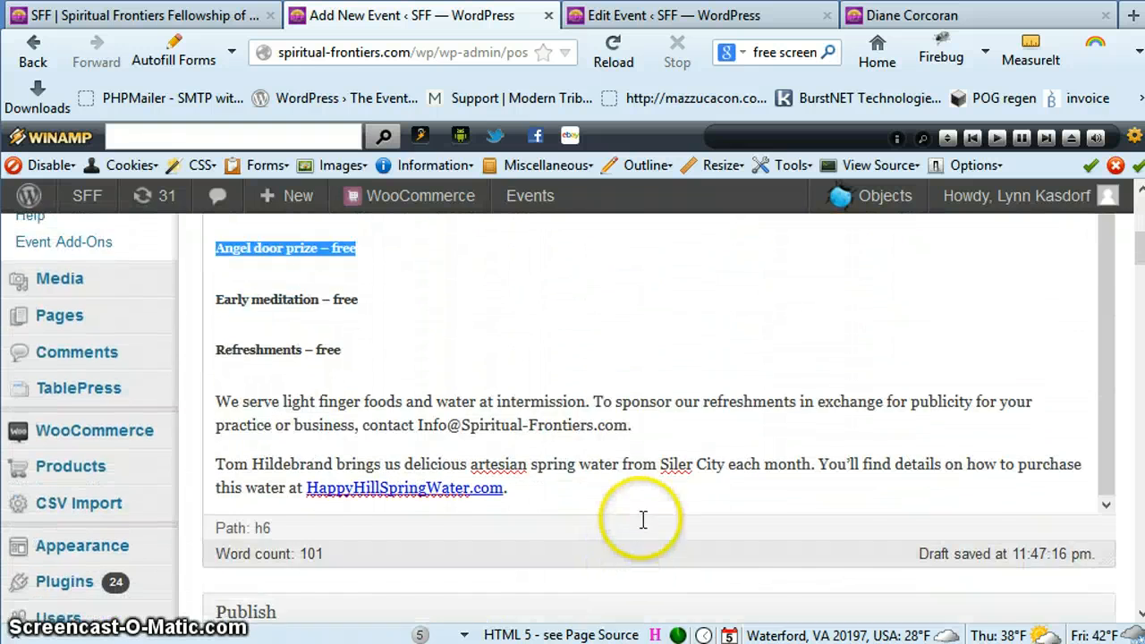
scroll(800, 497, up, 4)
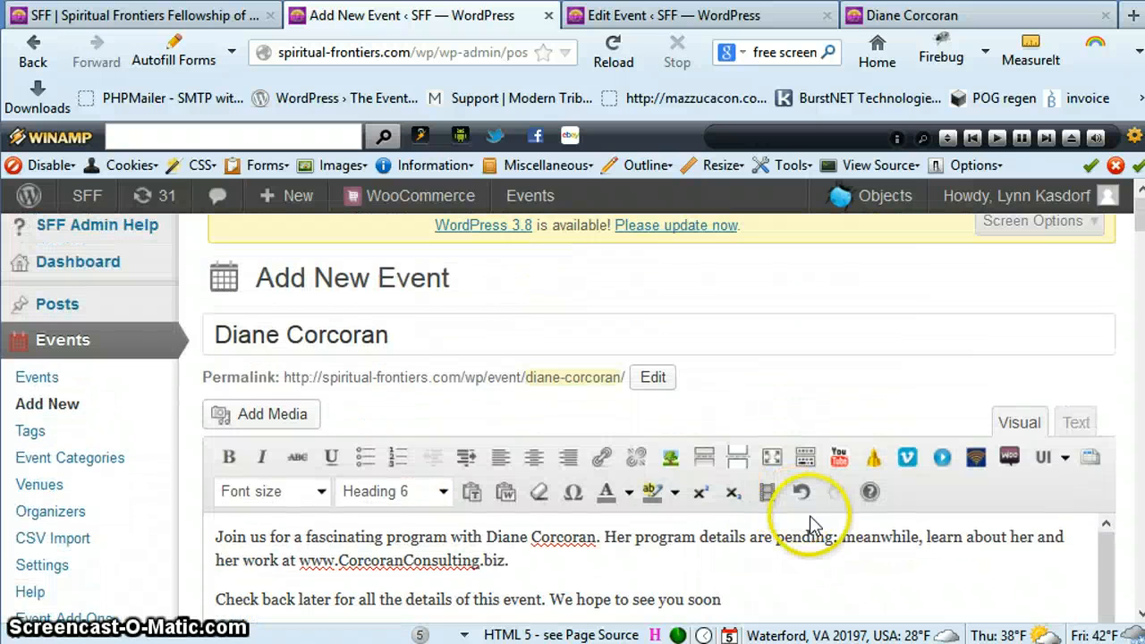
scroll(814, 527, down, 5)
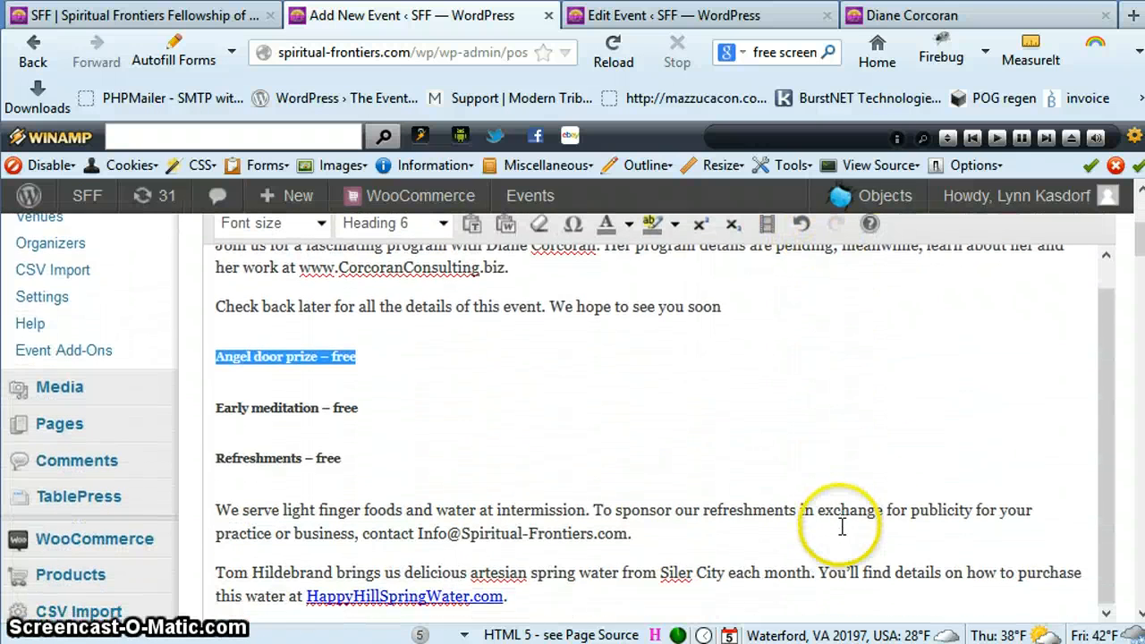
scroll(840, 527, up, 1)
click(532, 294)
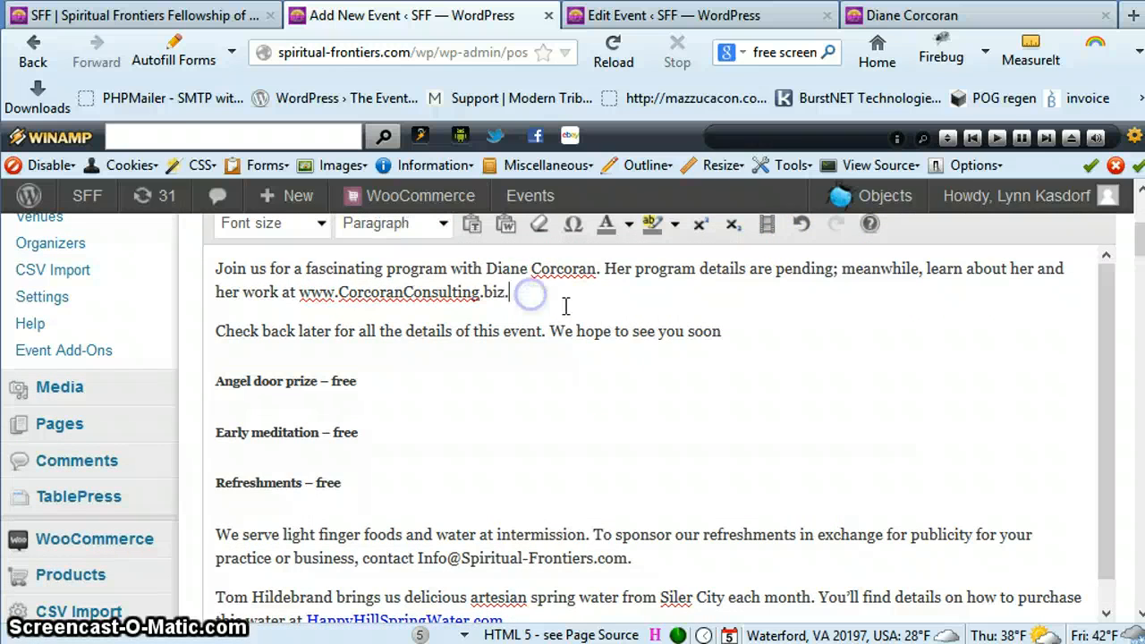
scroll(801, 415, down, 1)
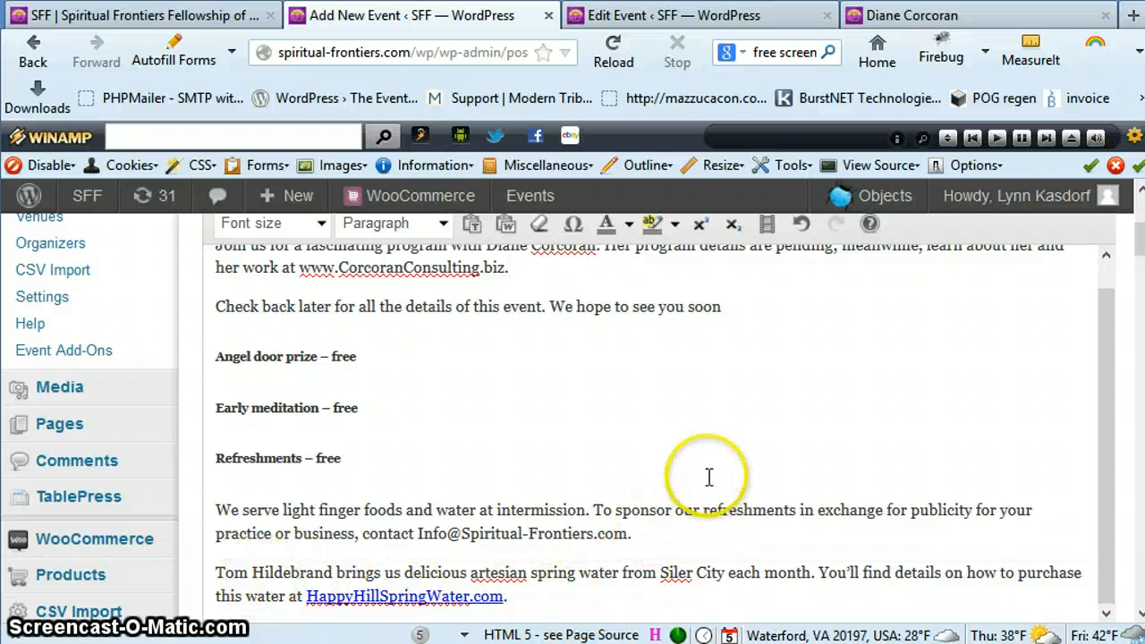
Review the new event's form from the description through publishing, categories and featured image to the time and date settings
scroll(720, 482, up, 1)
scroll(742, 486, up, 1)
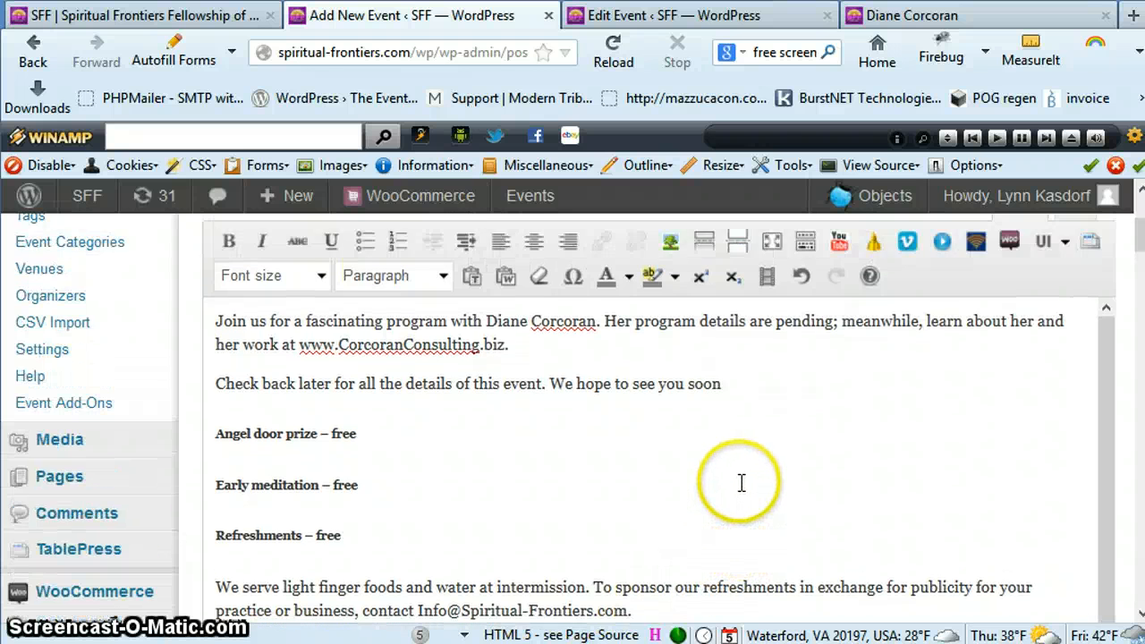
scroll(742, 486, down, 7)
scroll(742, 488, down, 3)
scroll(741, 491, down, 5)
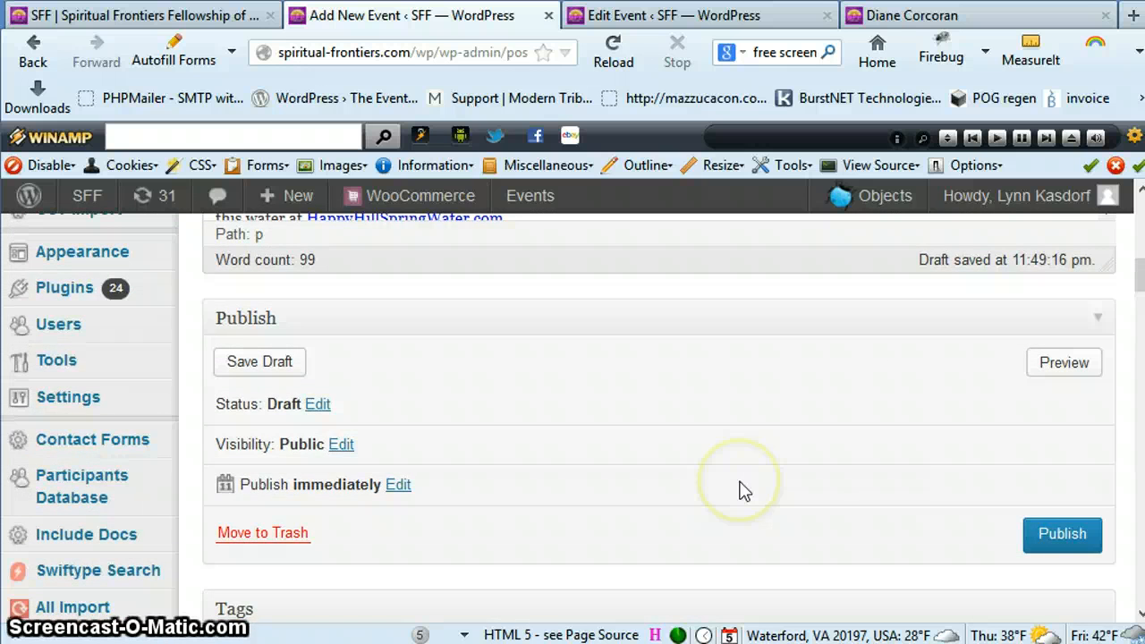
scroll(737, 480, down, 5)
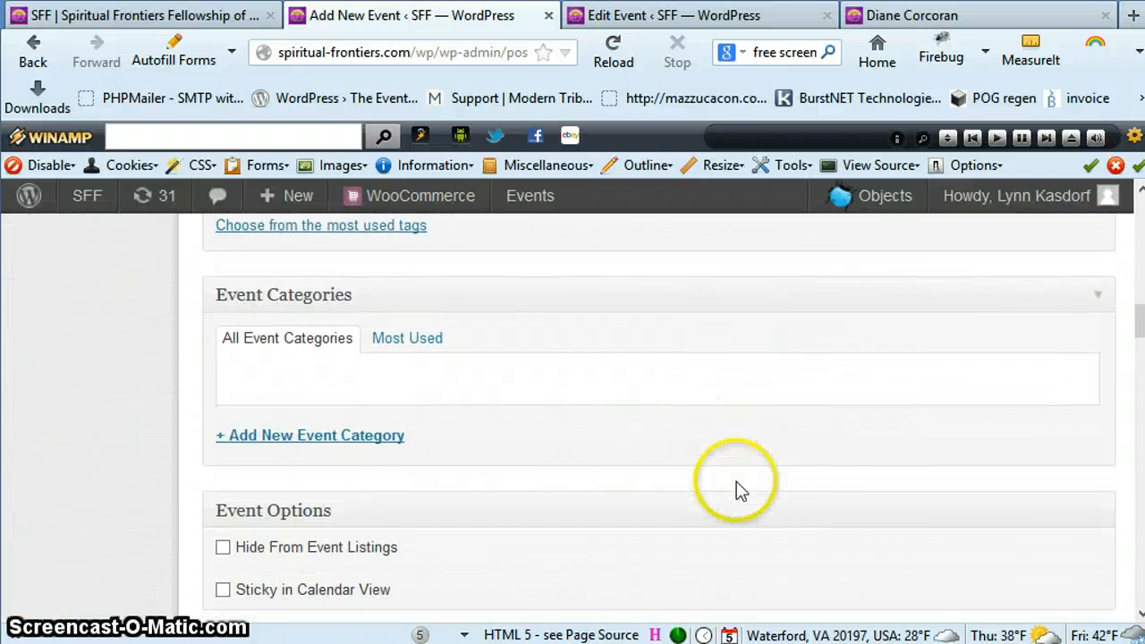
scroll(735, 480, down, 4)
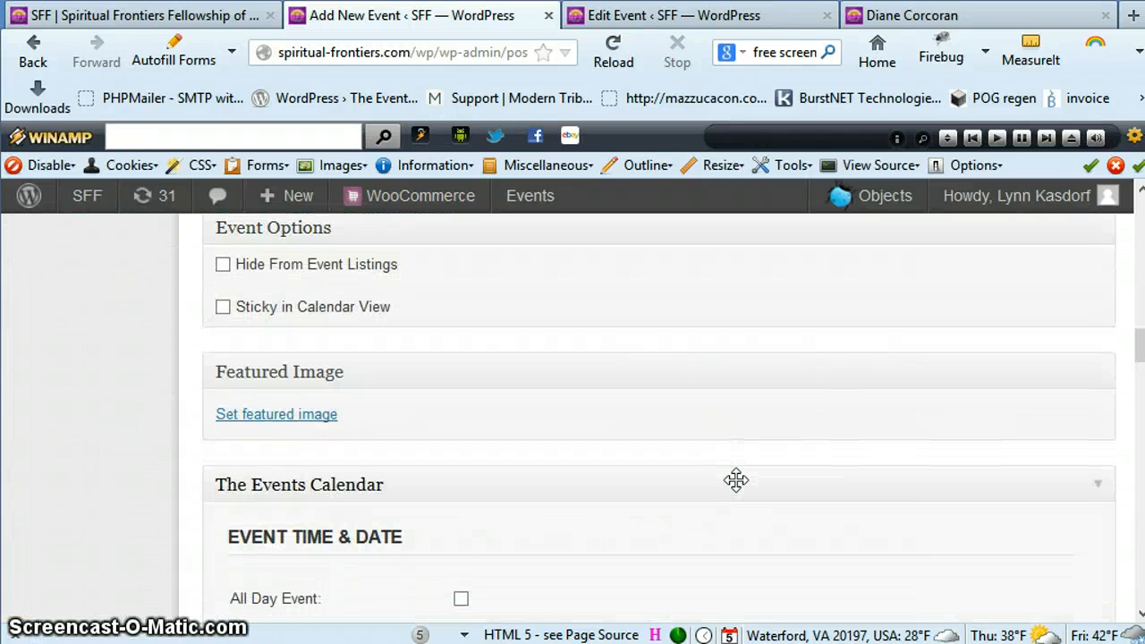
scroll(738, 483, down, 5)
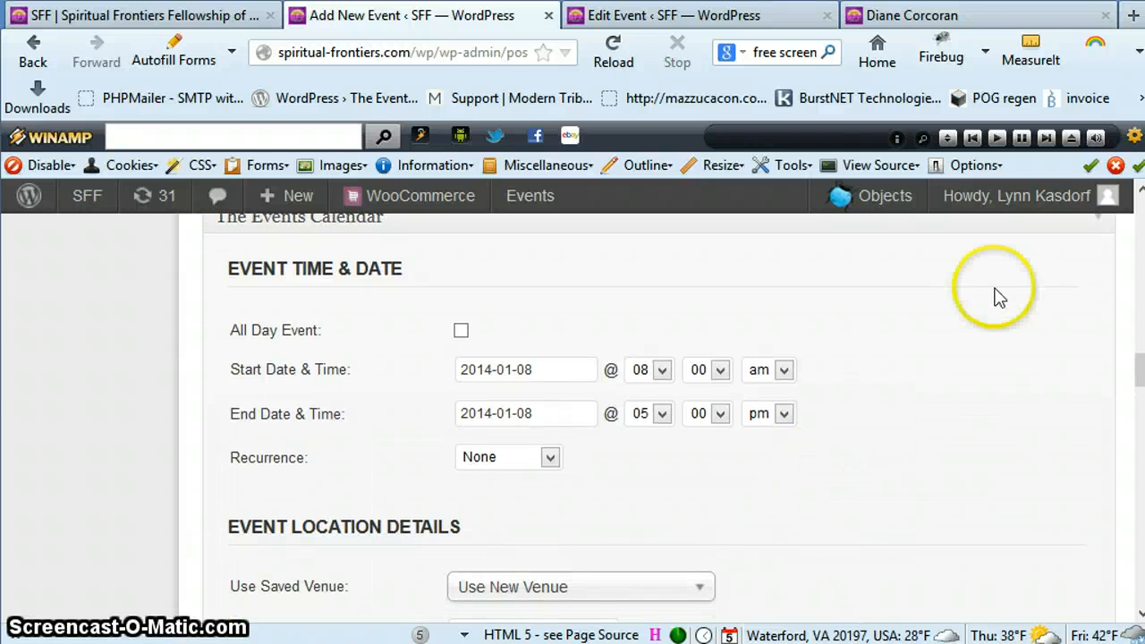
Check the event's date and time on the public event page and return to the new event's form
click(991, 15)
scroll(725, 480, up, 1)
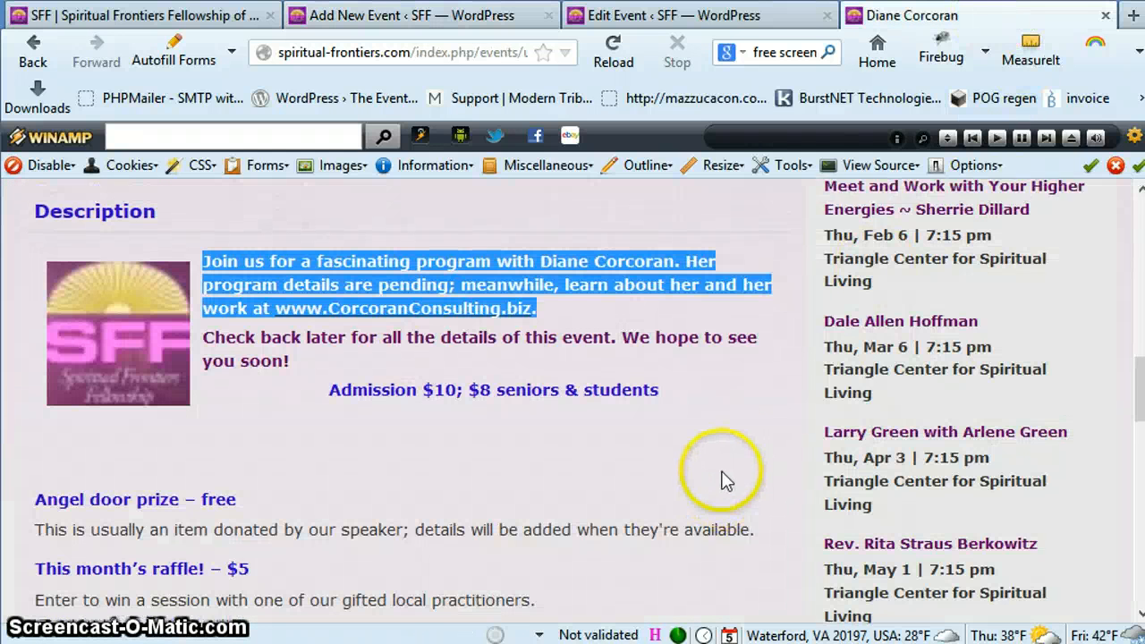
scroll(727, 480, up, 7)
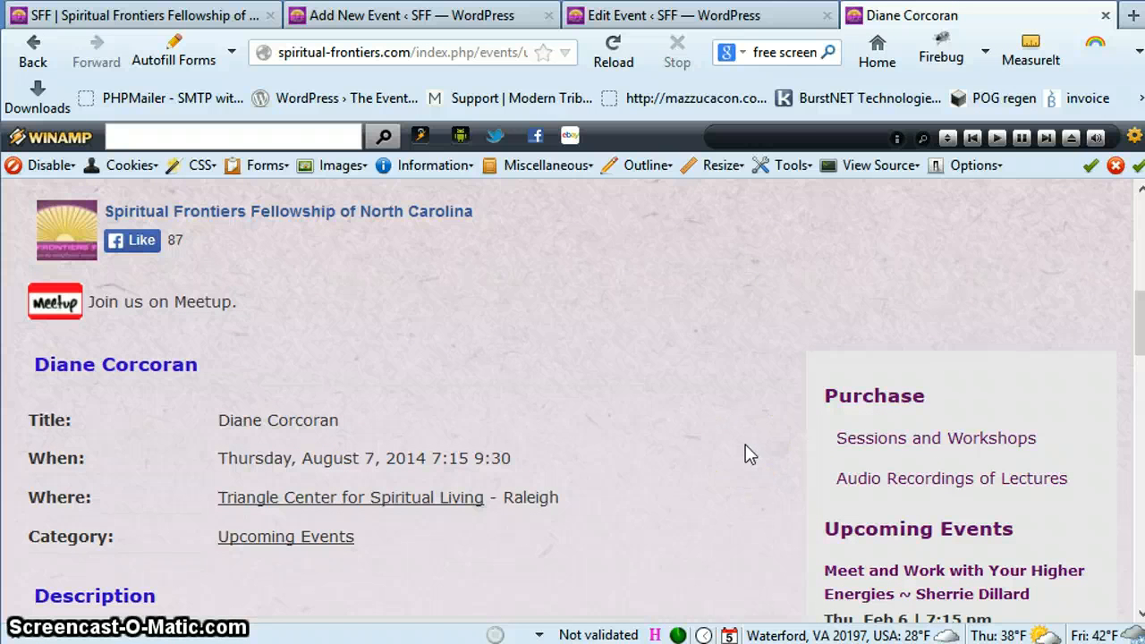
click(417, 18)
click(921, 18)
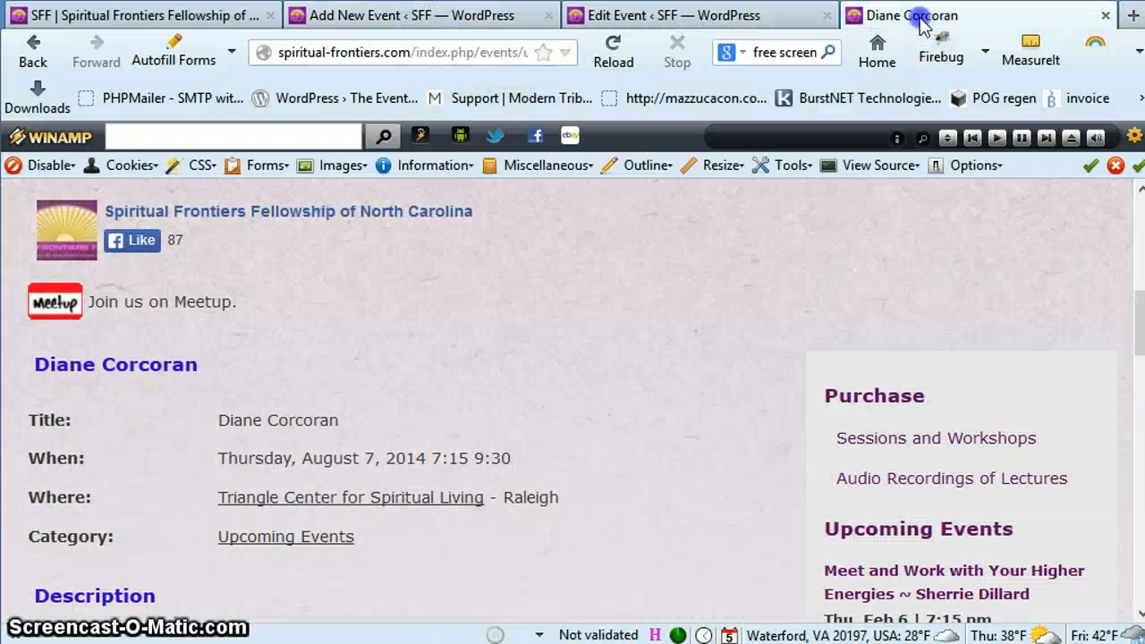
click(416, 15)
click(761, 332)
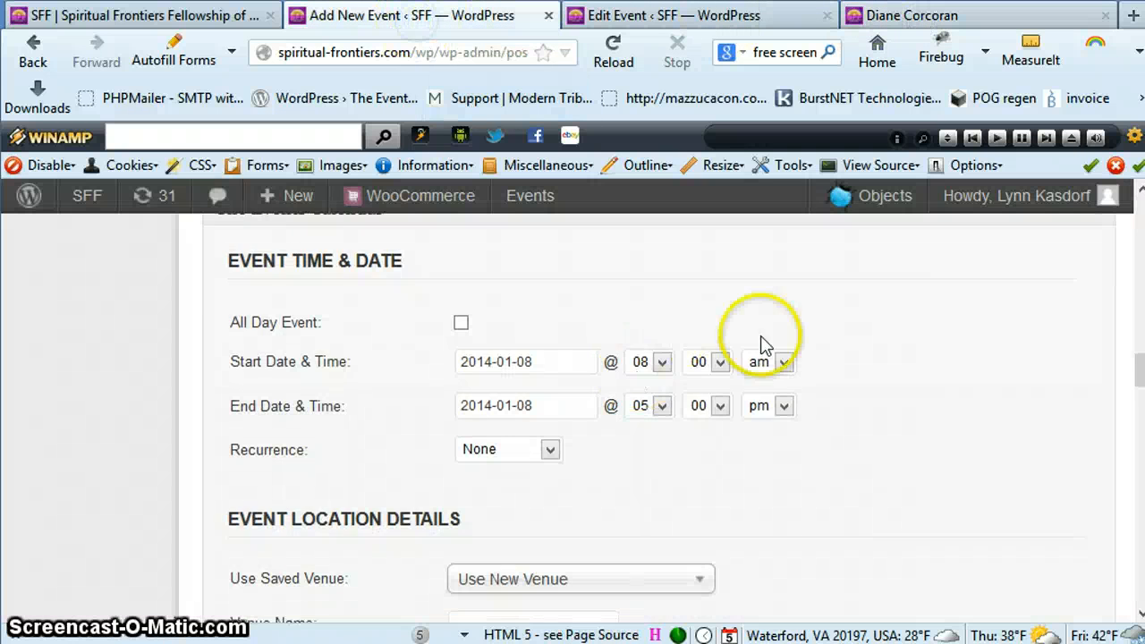
Set the new event's start date to August 7, 2014 using the date picker
scroll(778, 384, down, 5)
scroll(781, 391, up, 3)
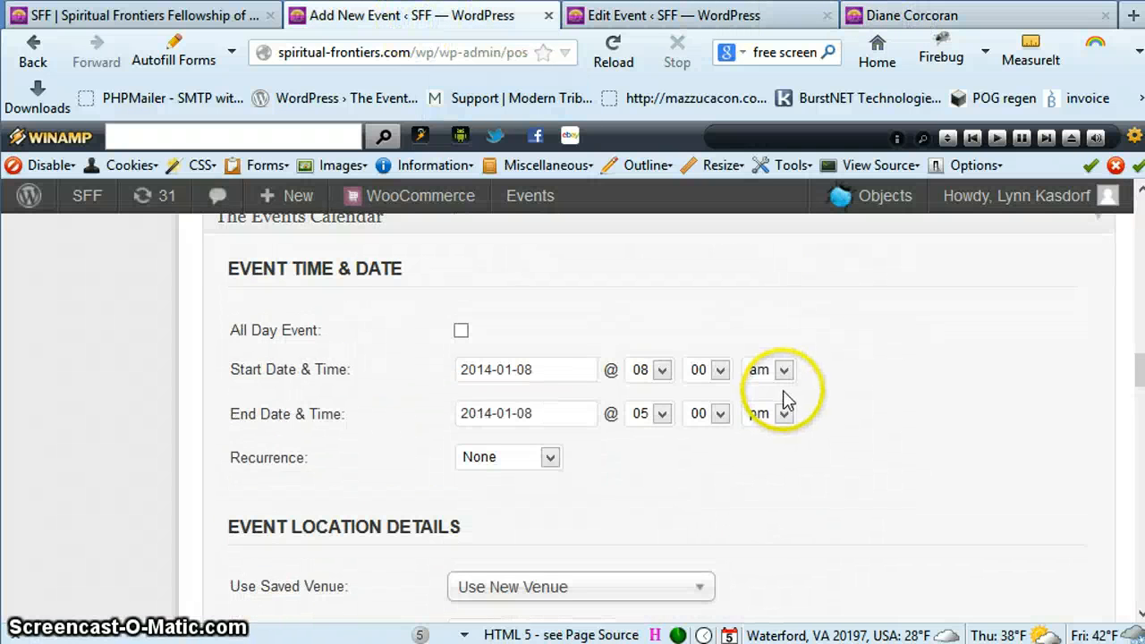
click(564, 372)
scroll(882, 454, up, 3)
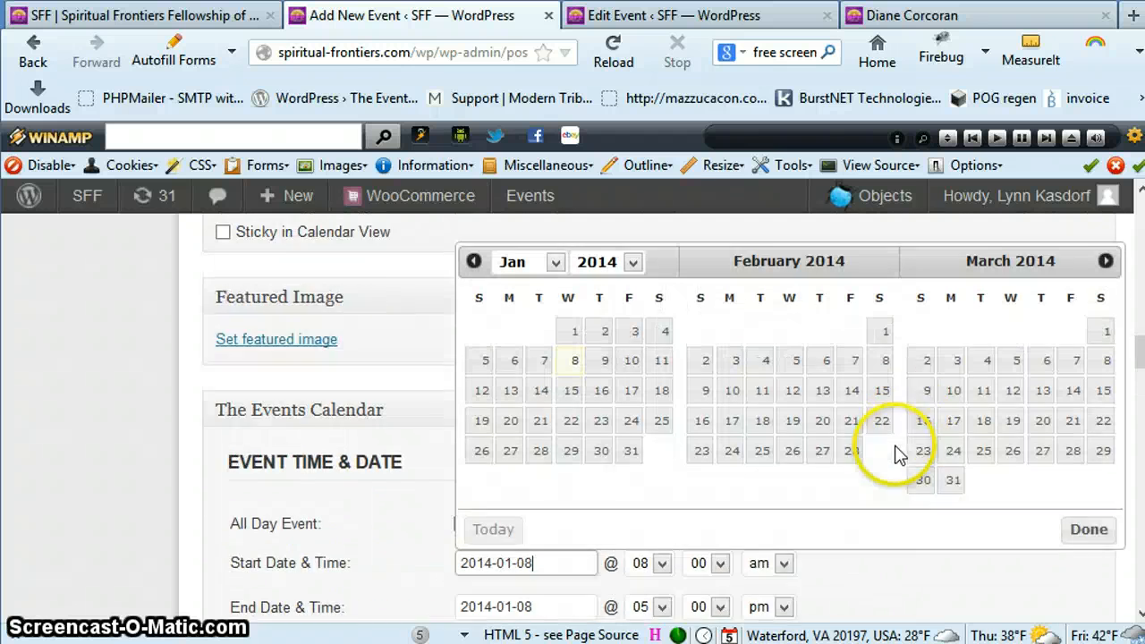
click(1105, 336)
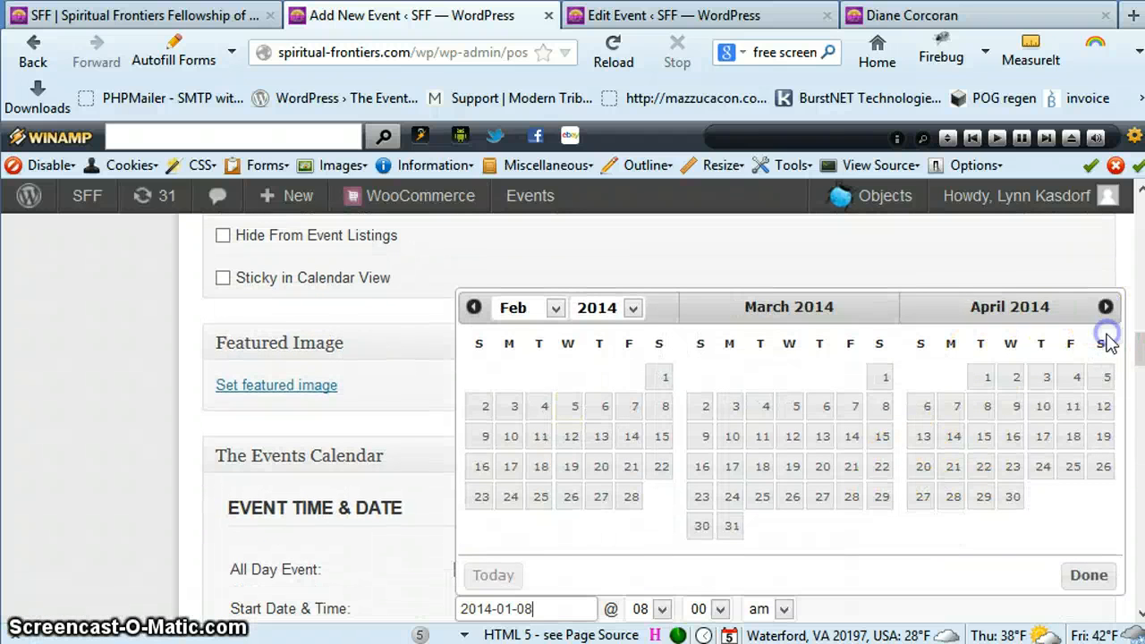
click(1105, 308)
click(1105, 307)
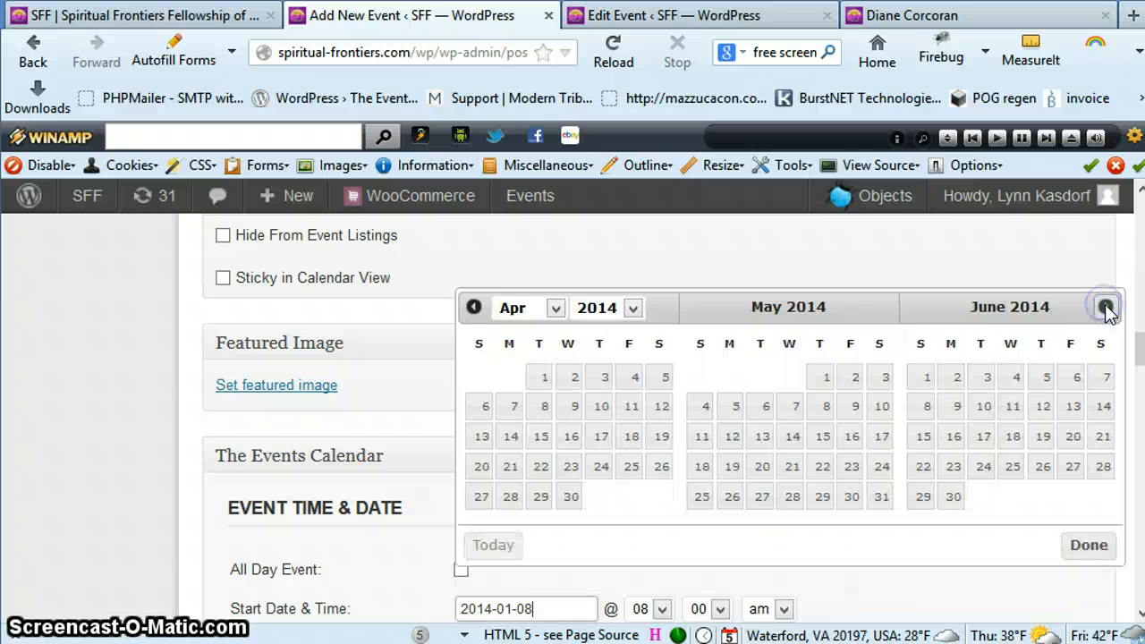
click(1105, 308)
click(1106, 308)
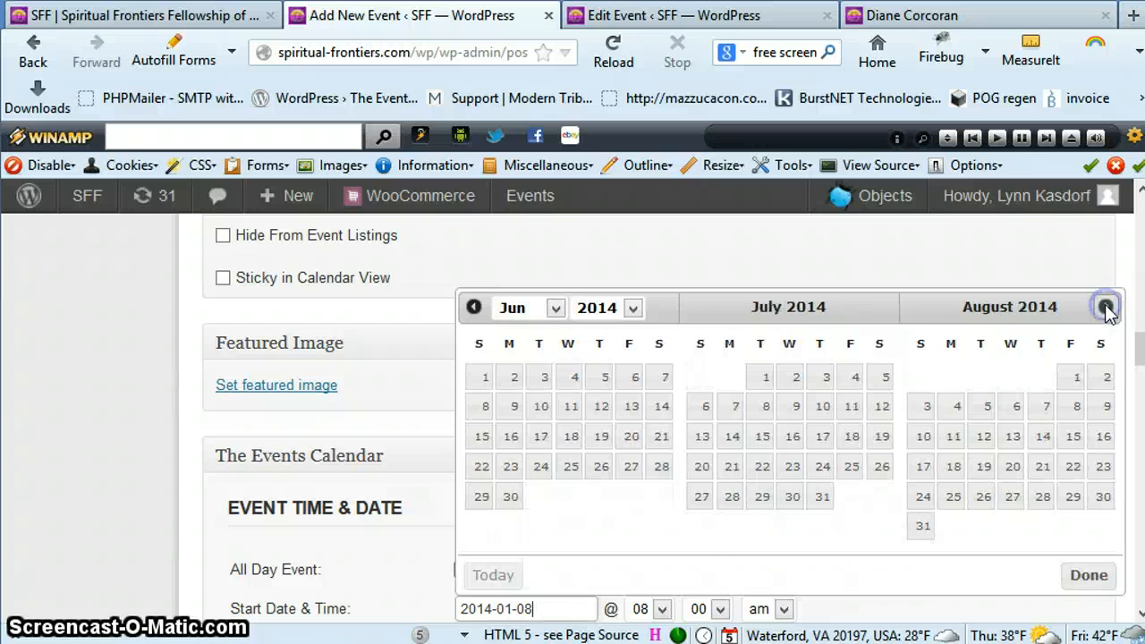
click(1043, 408)
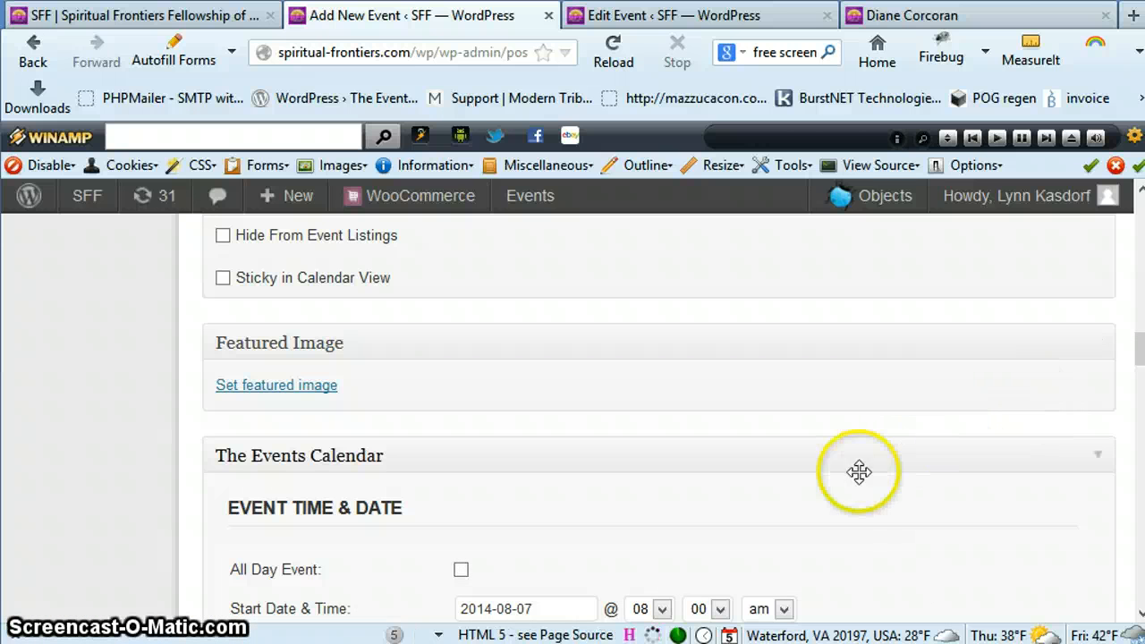
Set the event's start time to 07:15 pm
scroll(723, 535, down, 3)
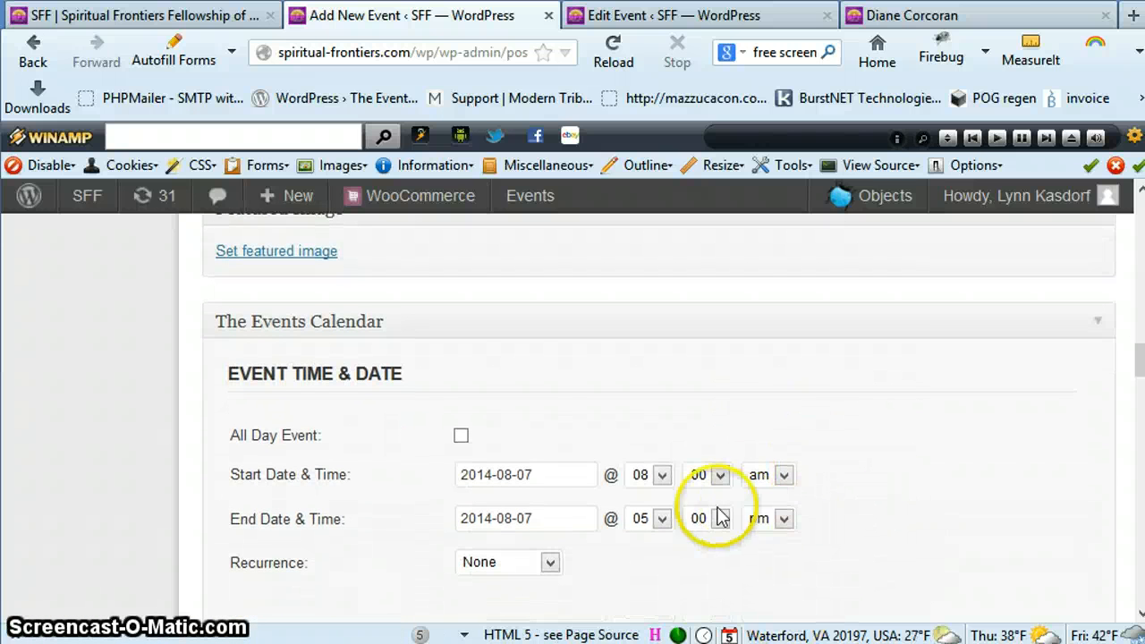
click(662, 474)
click(648, 598)
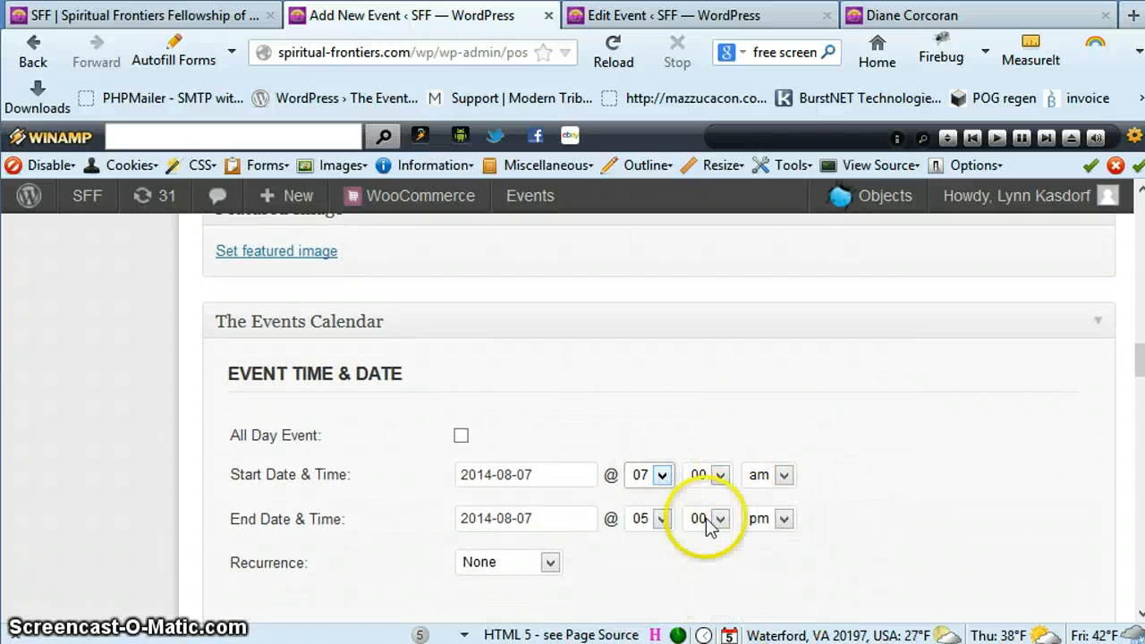
click(720, 475)
click(699, 548)
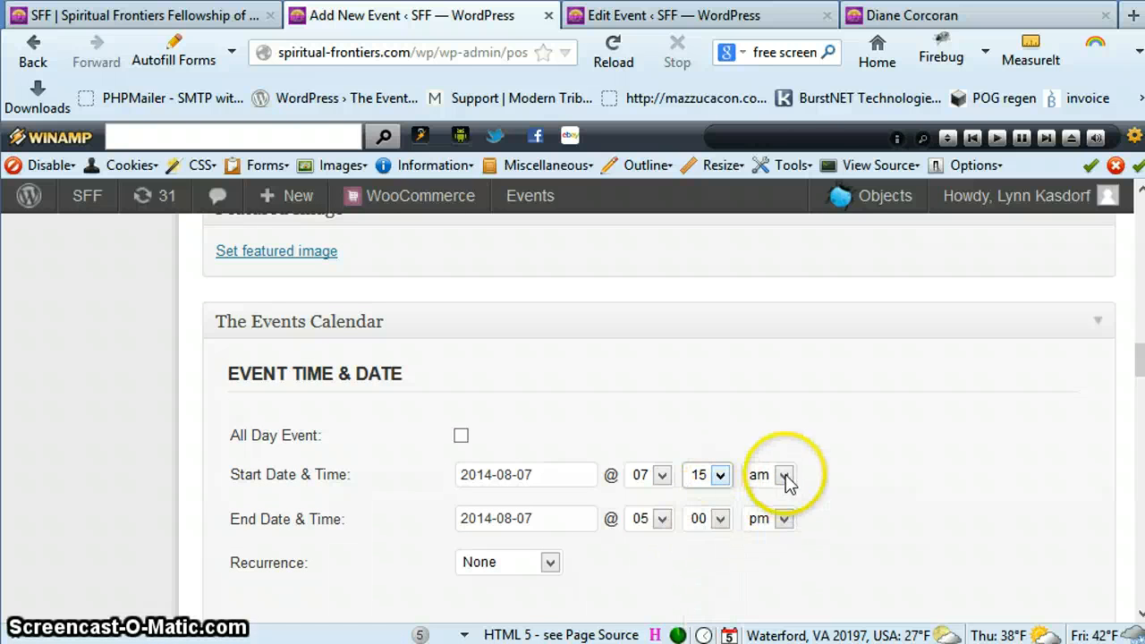
click(783, 475)
click(776, 516)
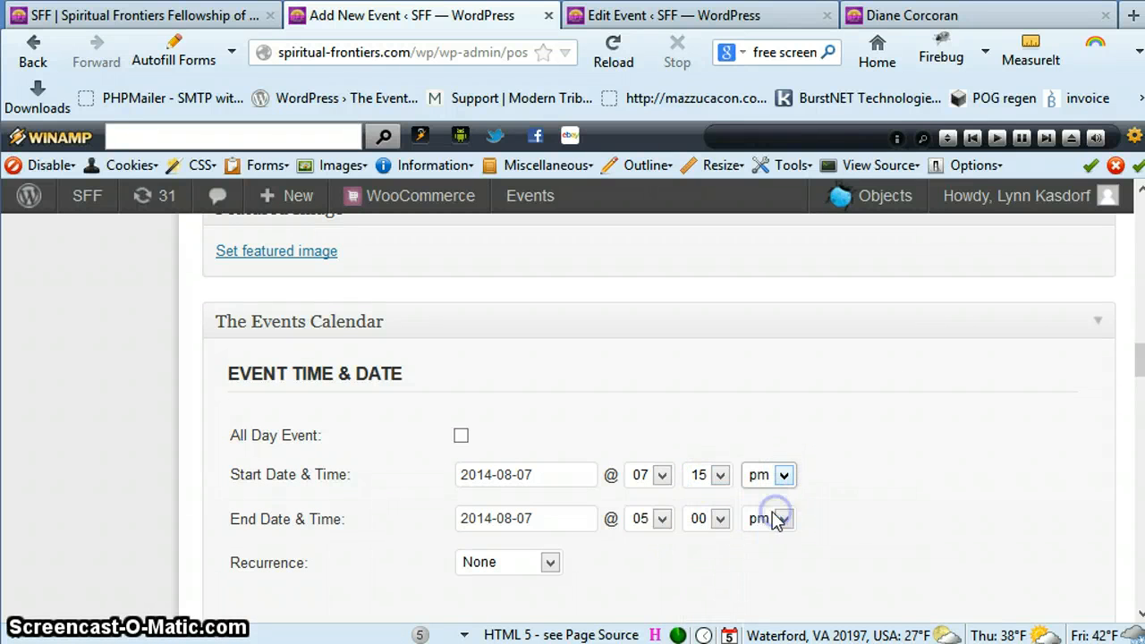
Check the end time on the public event page and set the new event's end time to 09:30 pm
click(921, 15)
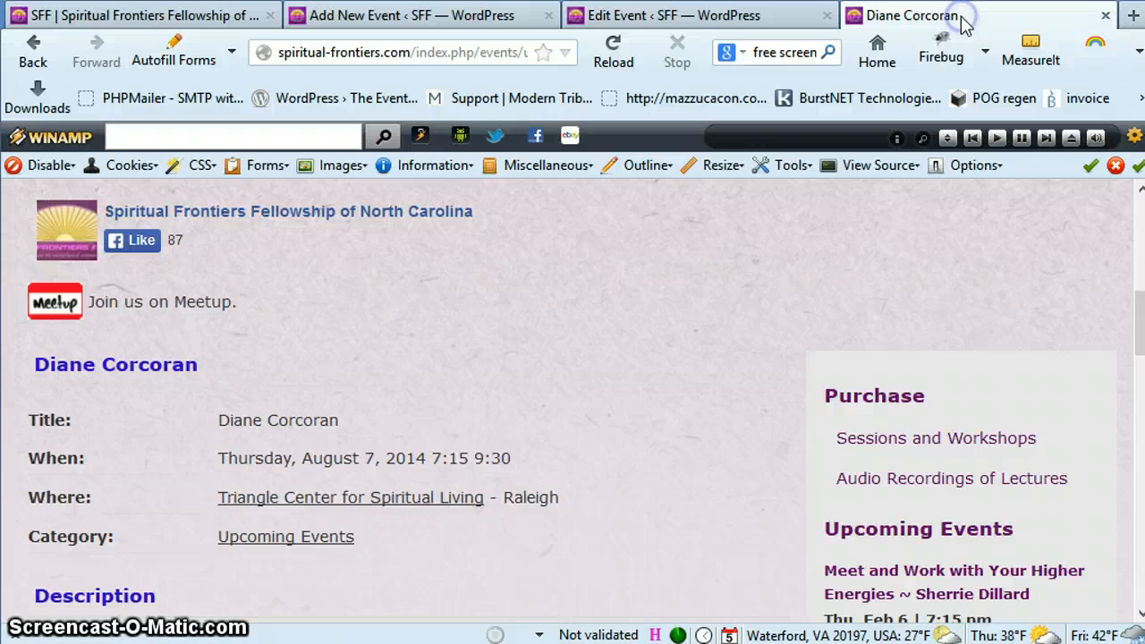
click(458, 18)
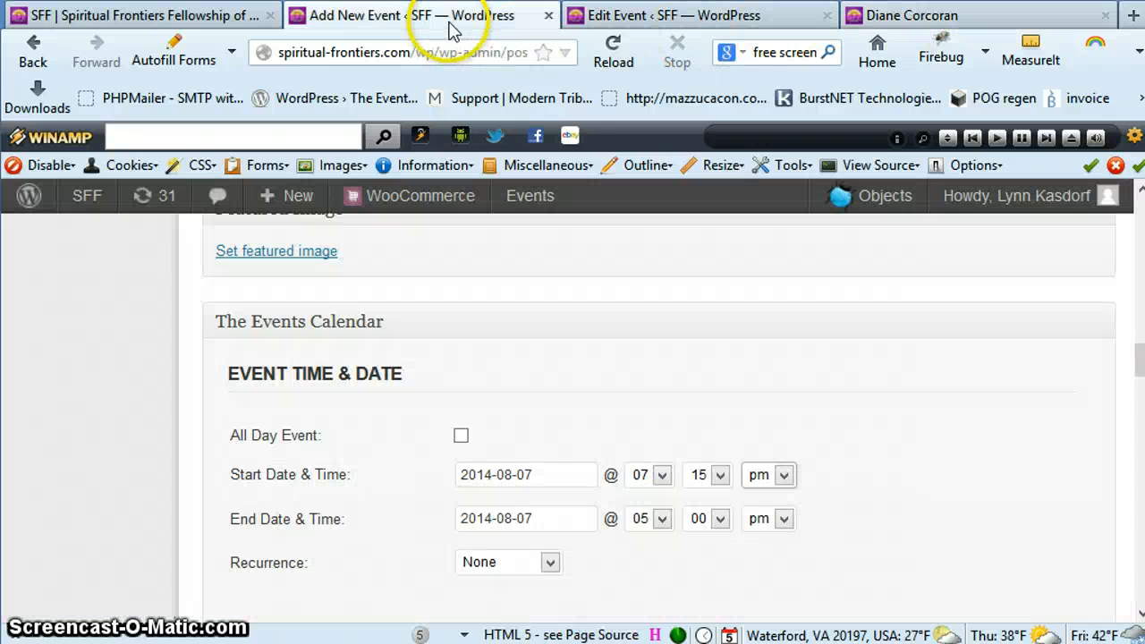
click(662, 519)
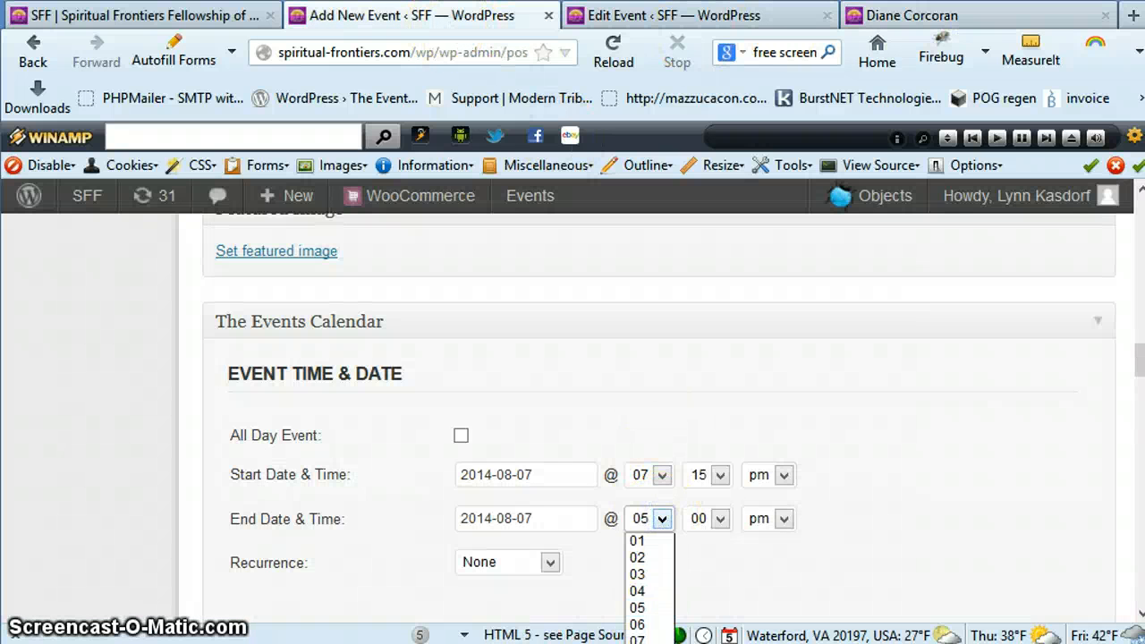
click(649, 643)
click(719, 521)
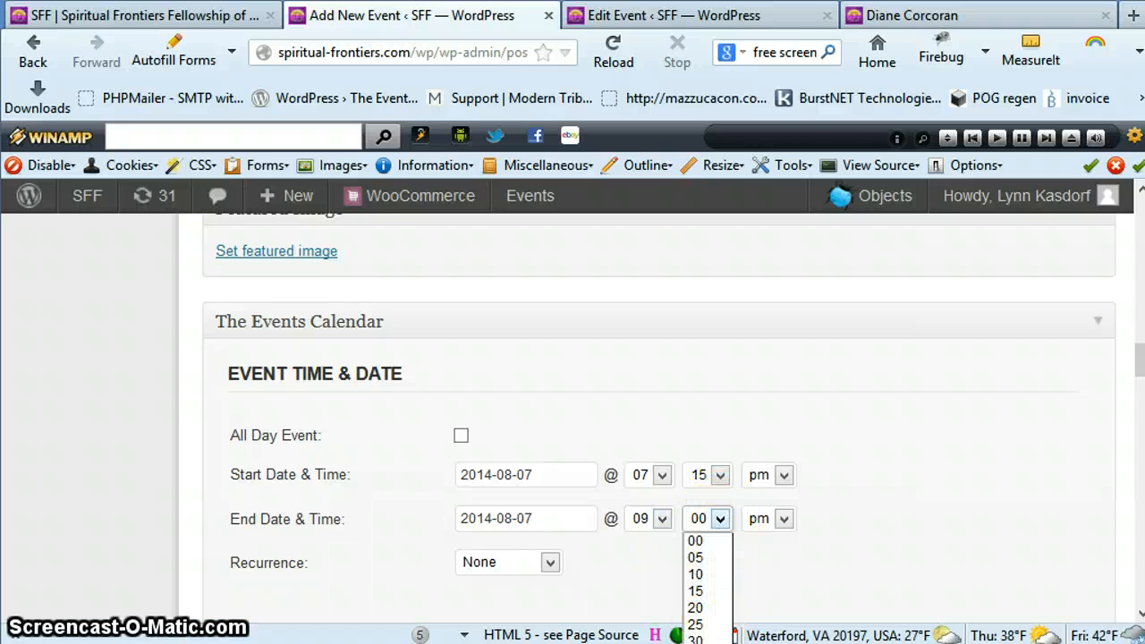
click(696, 641)
Choose the saved venue Triangle Center for Spiritual Living (TCSL) as the event's location
scroll(890, 531, down, 1)
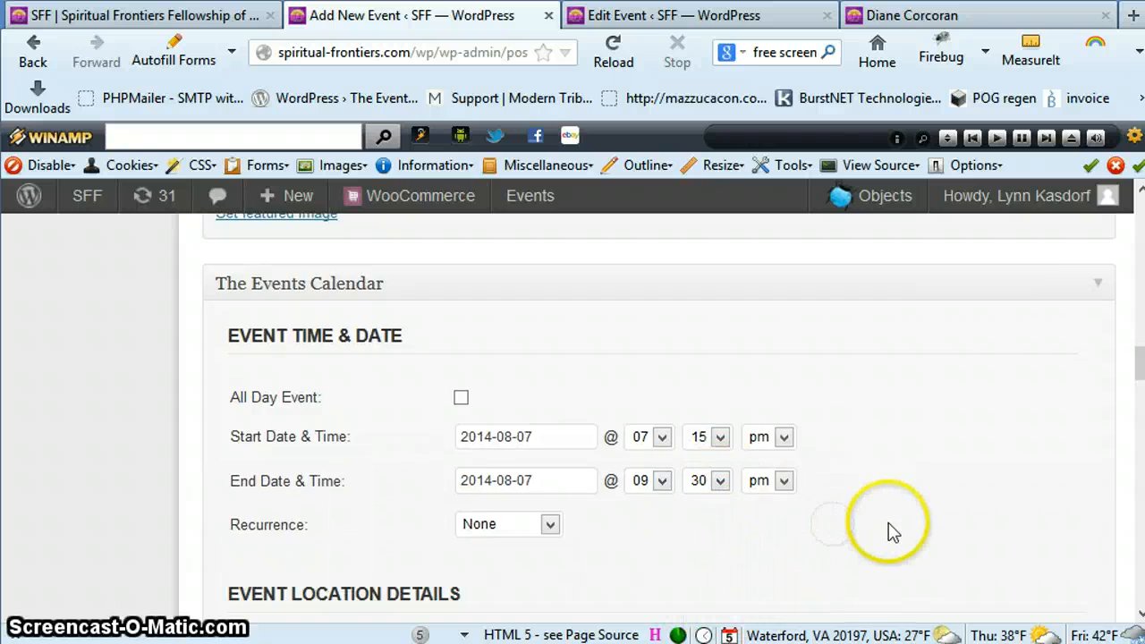
scroll(892, 531, down, 3)
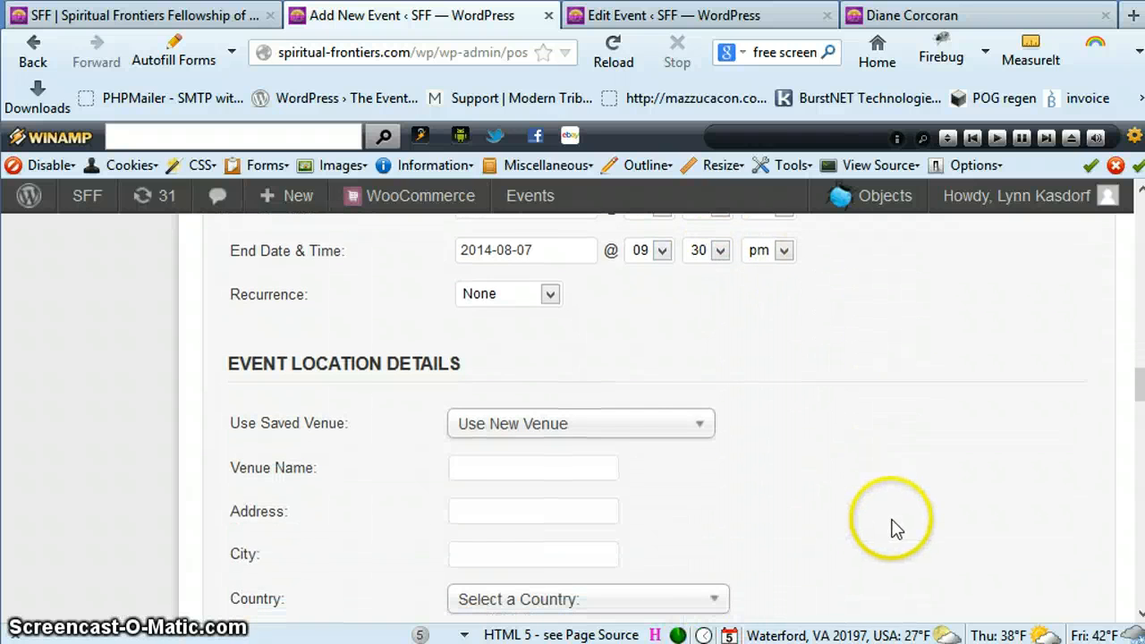
click(698, 428)
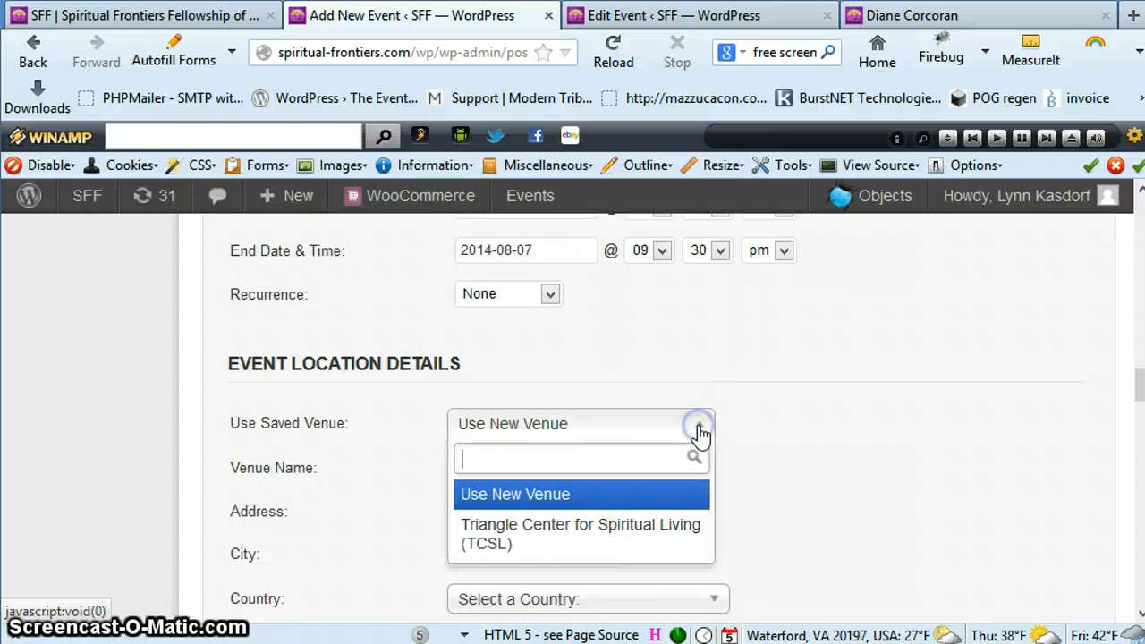
click(560, 536)
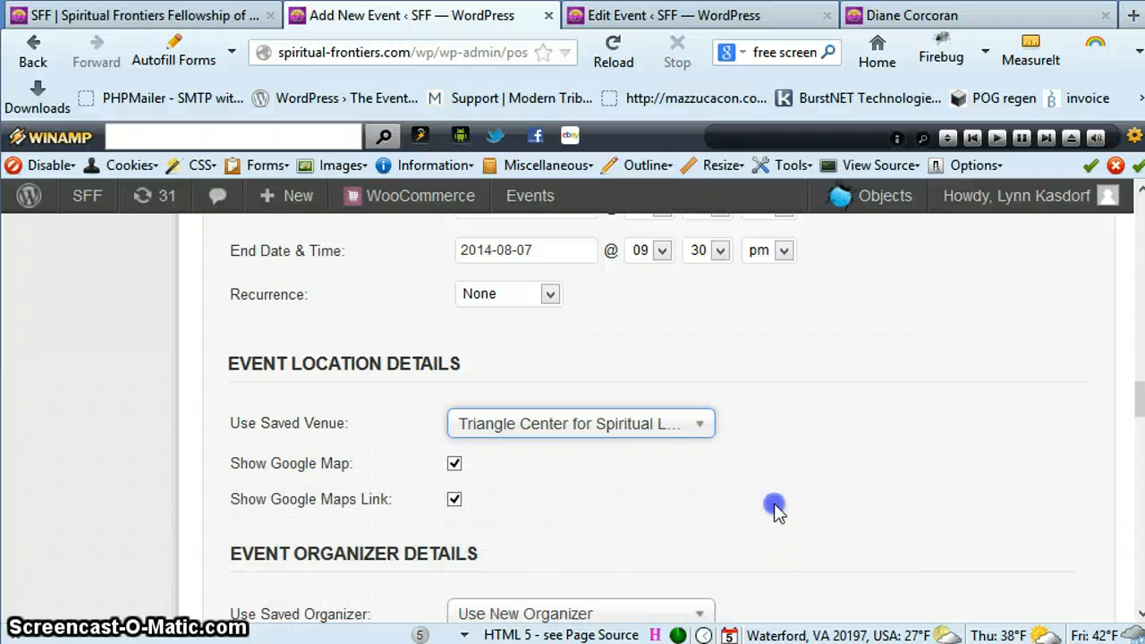
Look through the saved organizers for the event's speaker and close the list without choosing one
scroll(775, 510, down, 5)
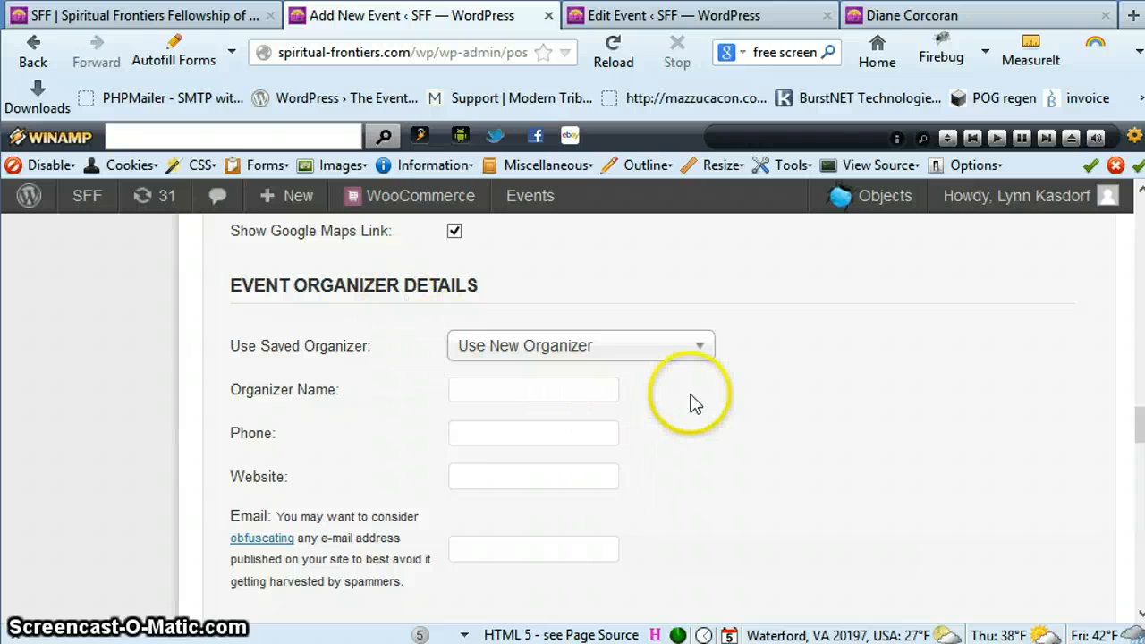
click(696, 353)
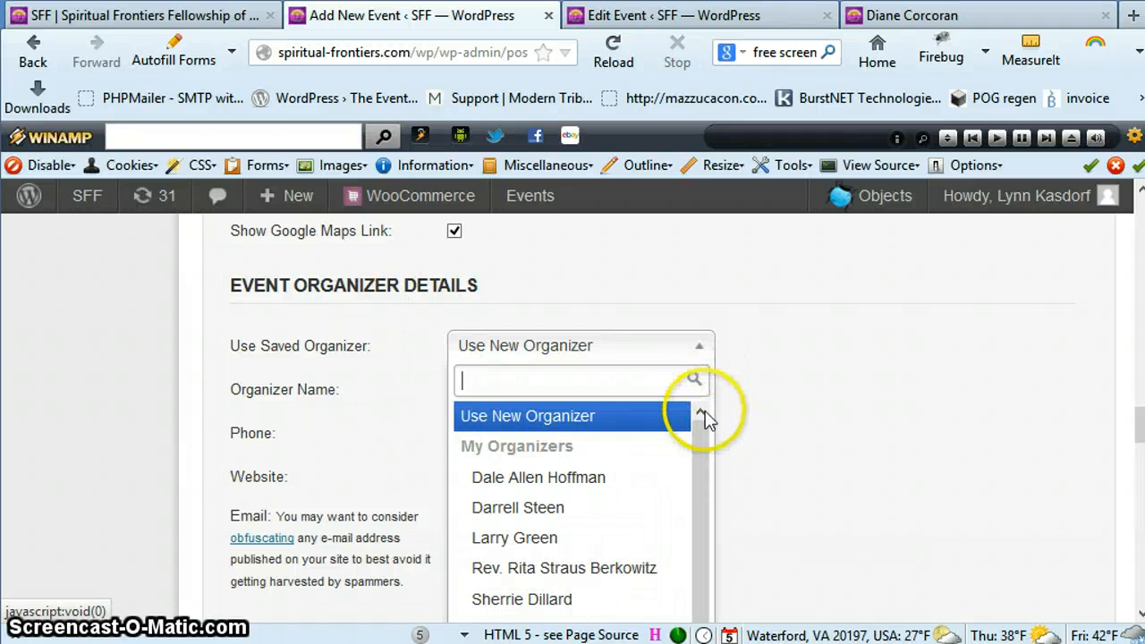
scroll(683, 487, down, 4)
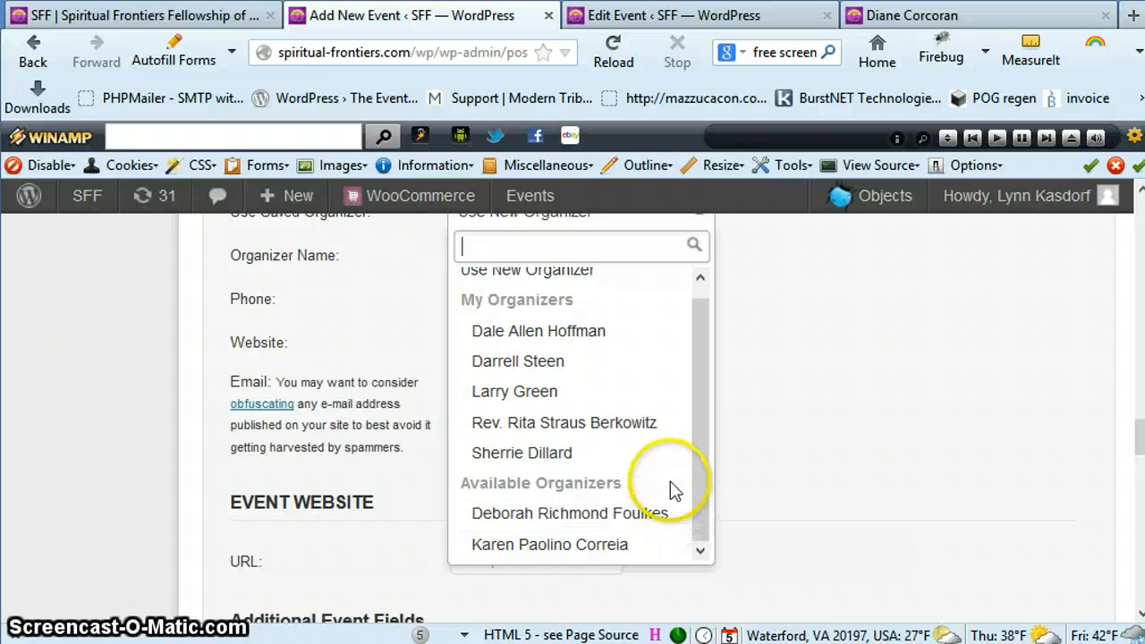
scroll(659, 468, down, 5)
scroll(854, 389, up, 5)
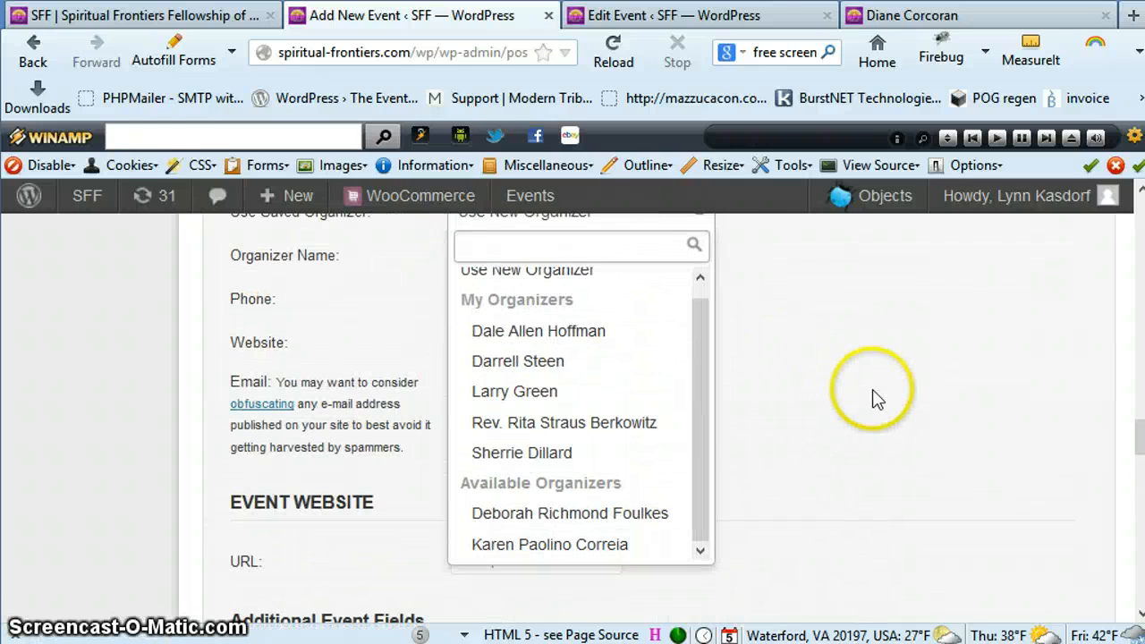
click(903, 401)
Enter the speaker's full name as the new organizer's name in the event organizer details
scroll(934, 402, up, 3)
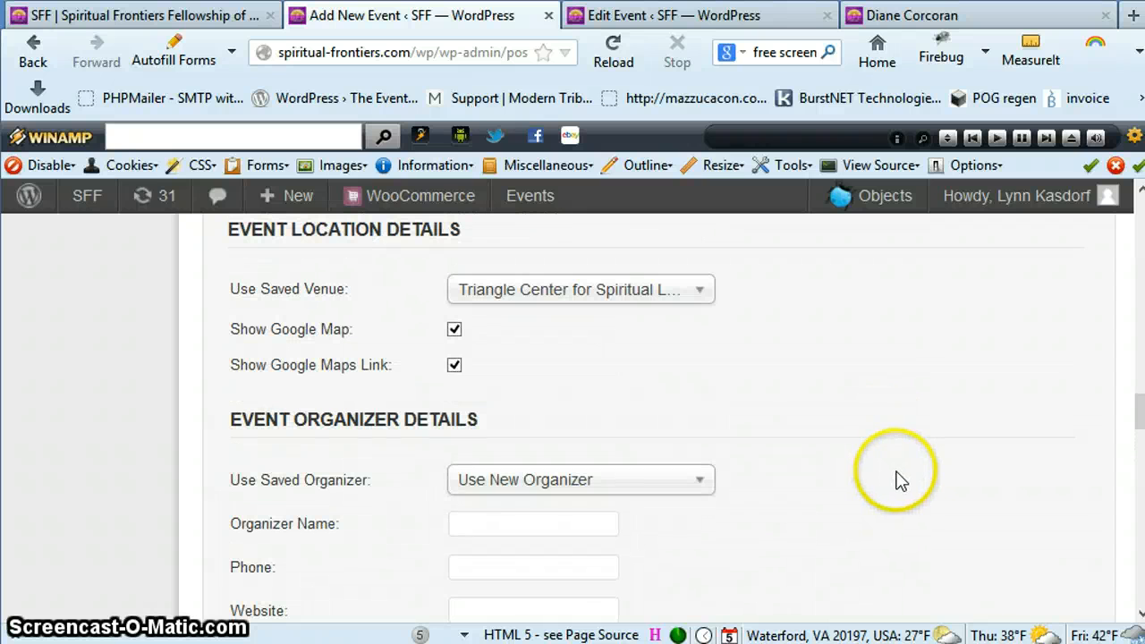
click(493, 526)
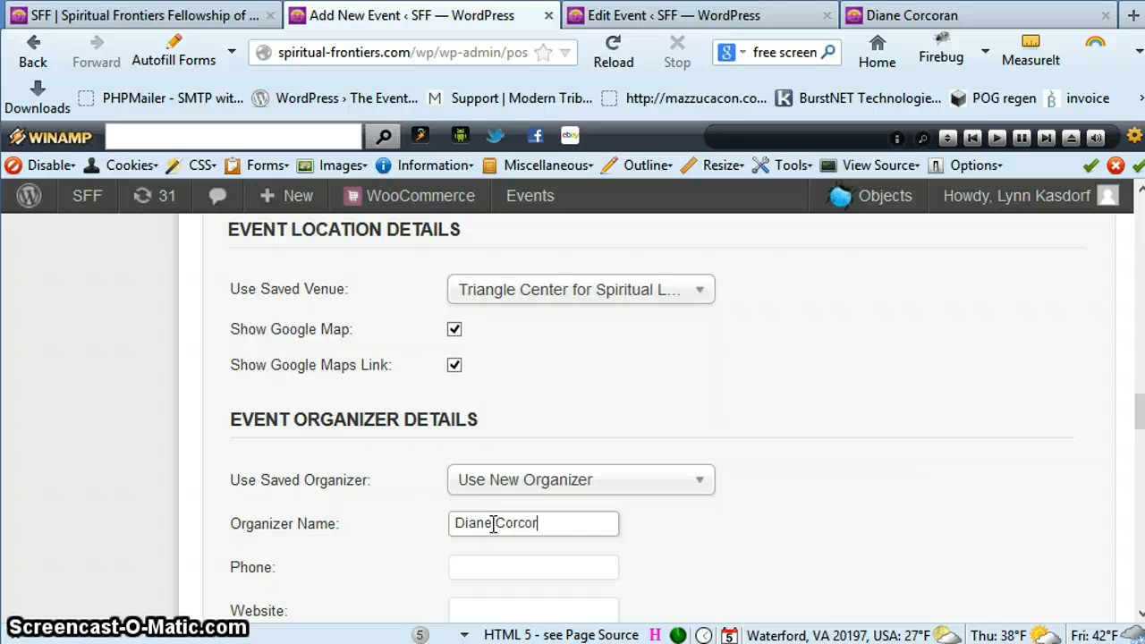
click(815, 533)
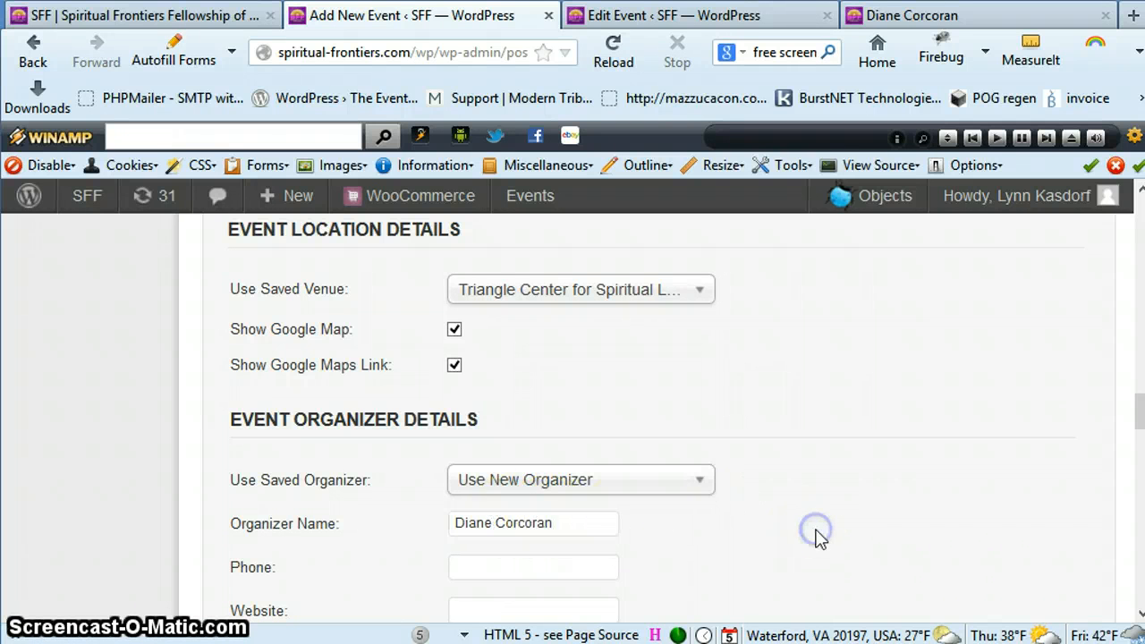
scroll(818, 535, down, 3)
scroll(821, 536, down, 5)
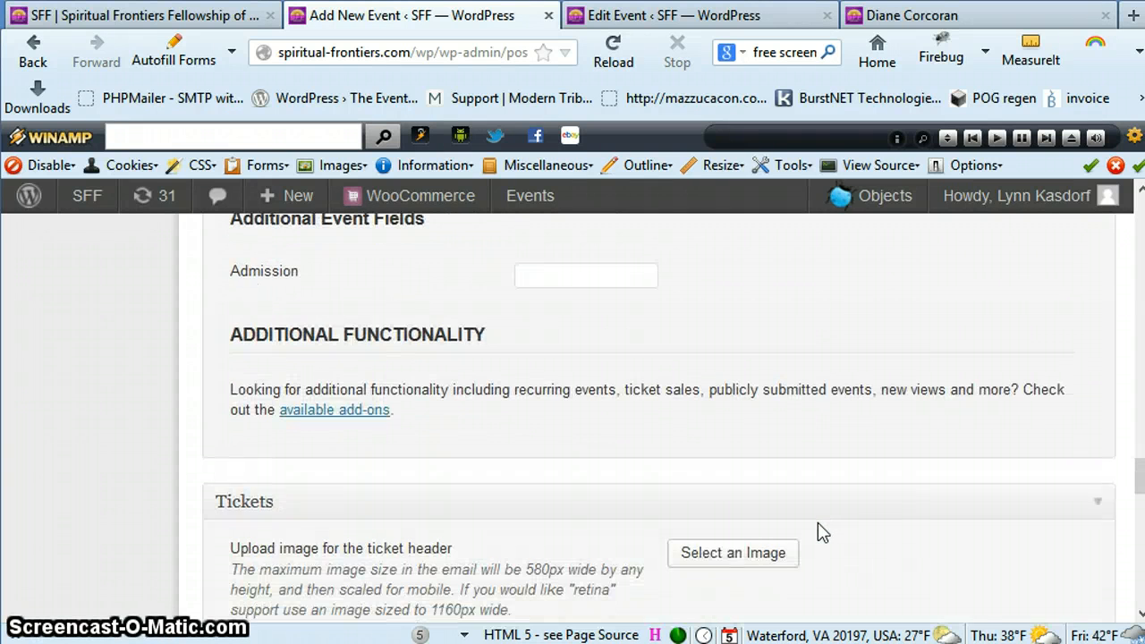
Publish the new event
scroll(817, 522, up, 20)
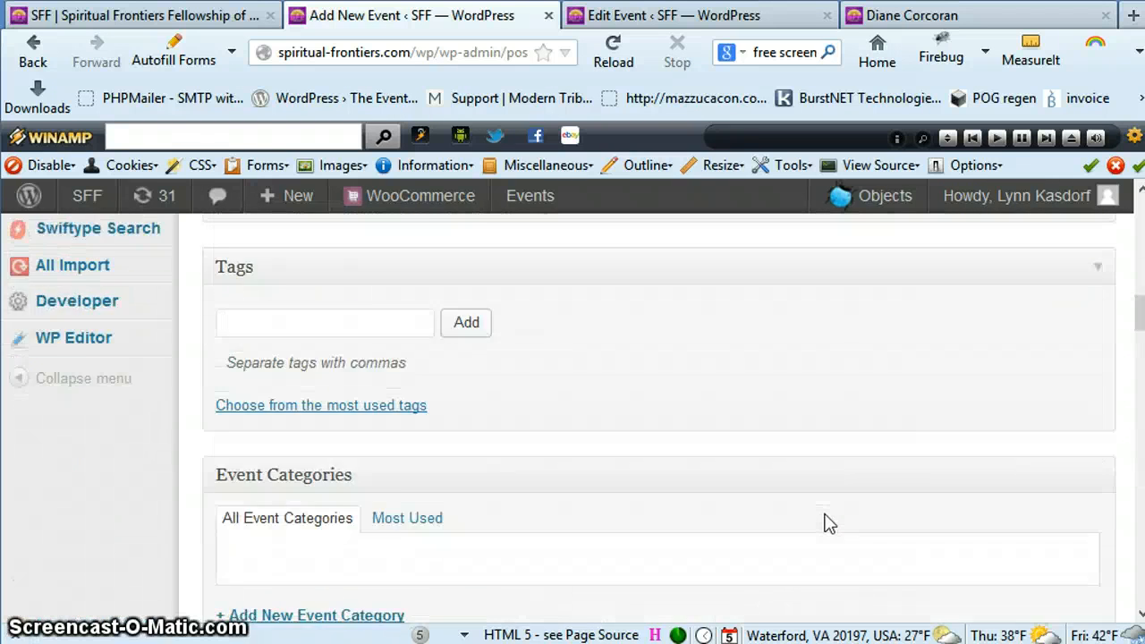
scroll(825, 522, up, 5)
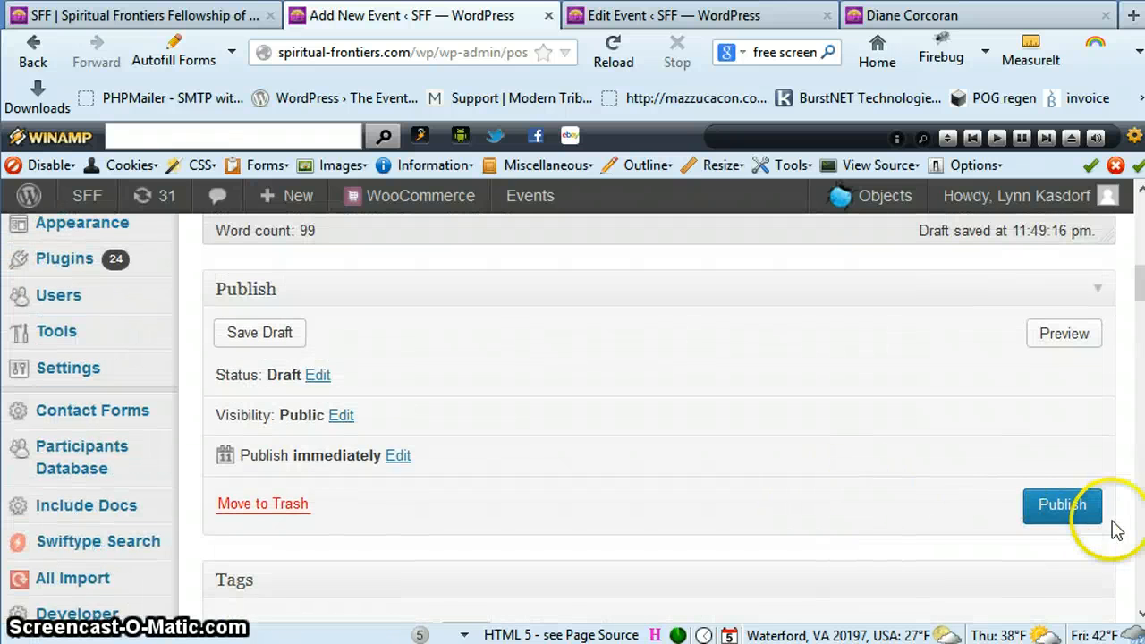
click(1066, 516)
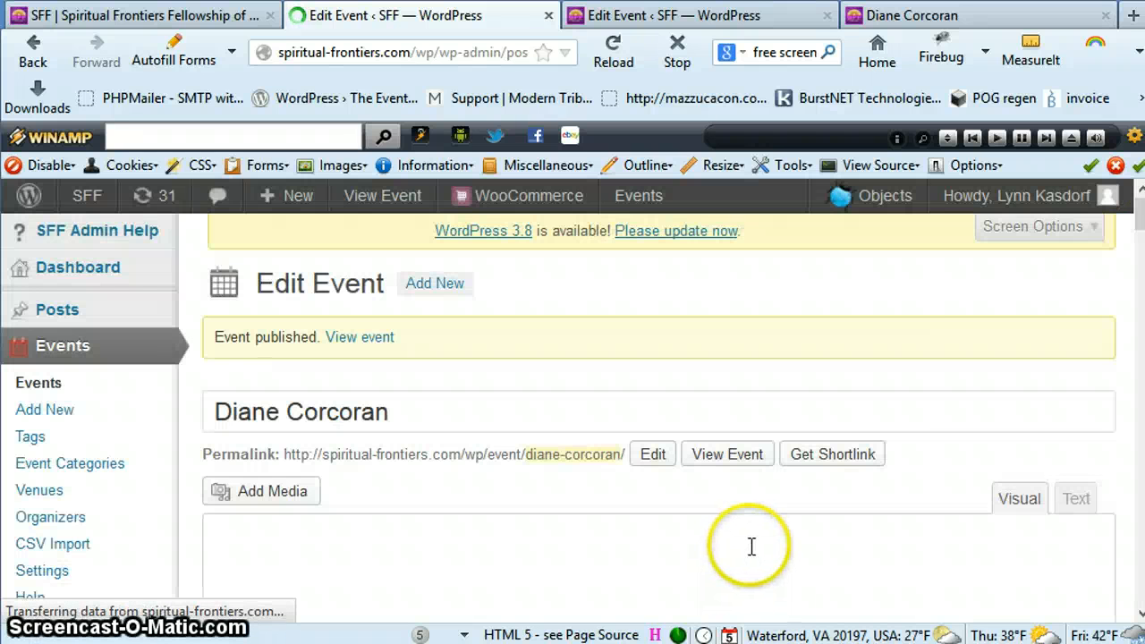
Fill in the published event's Admission field with "$10; $8 seniors & students"
scroll(751, 541, down, 6)
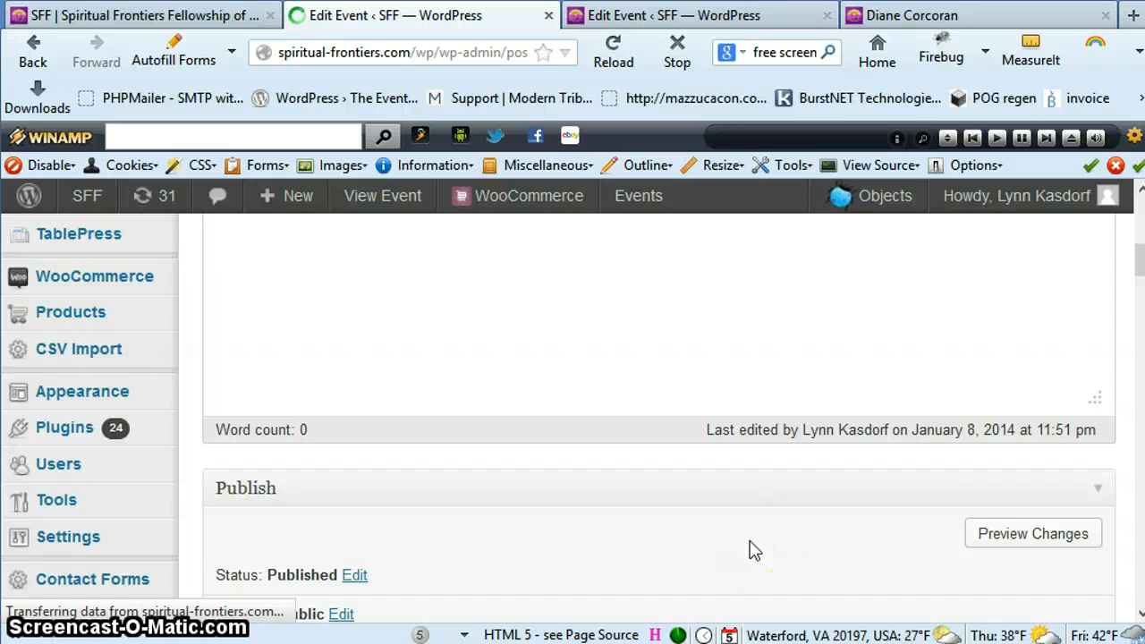
scroll(750, 548, down, 4)
scroll(751, 549, down, 4)
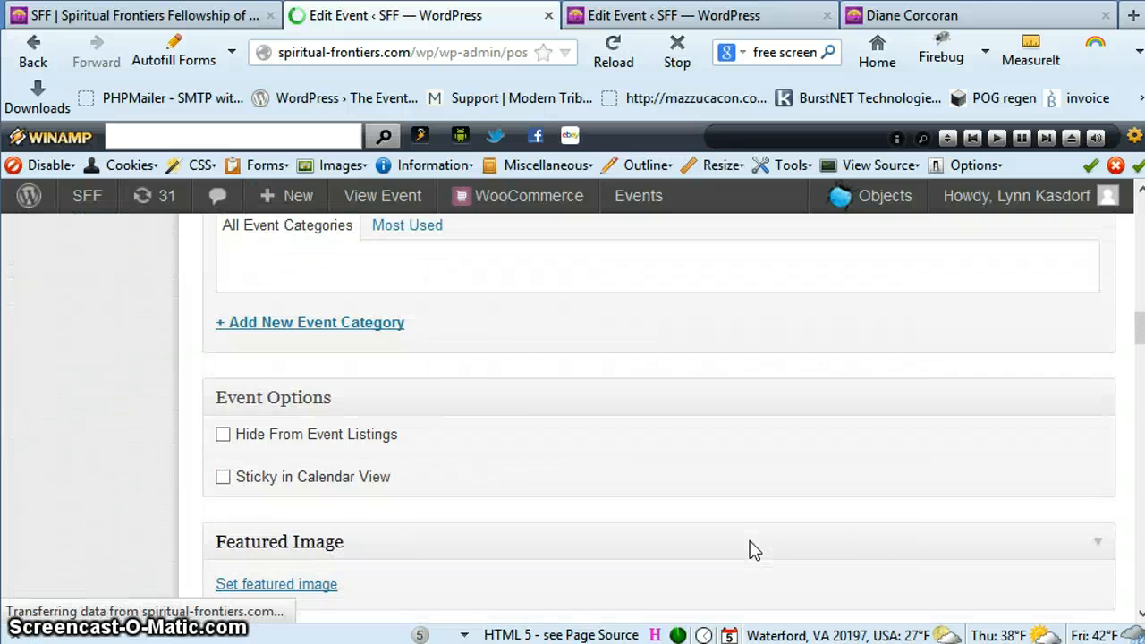
scroll(751, 547, down, 3)
scroll(753, 539, down, 6)
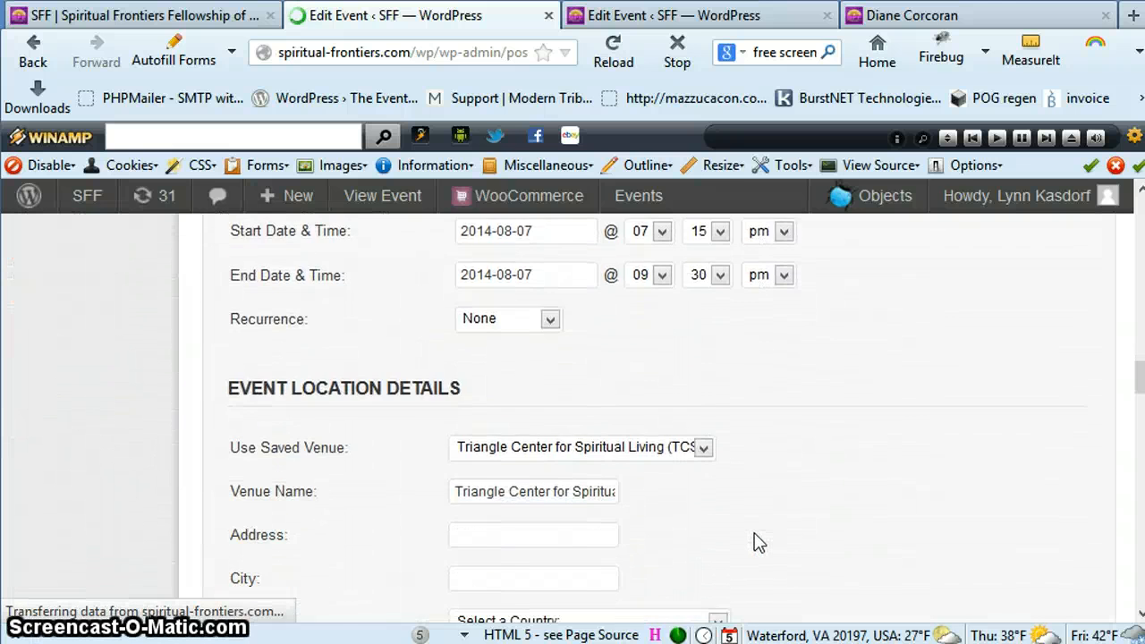
scroll(758, 541, down, 5)
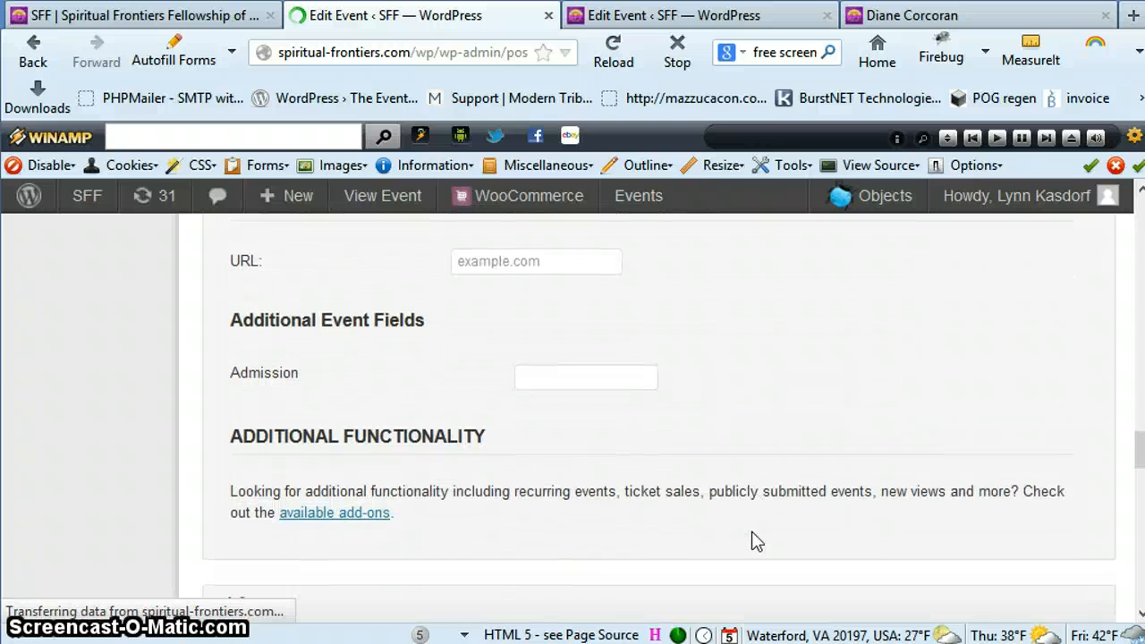
scroll(753, 535, down, 3)
scroll(754, 538, up, 3)
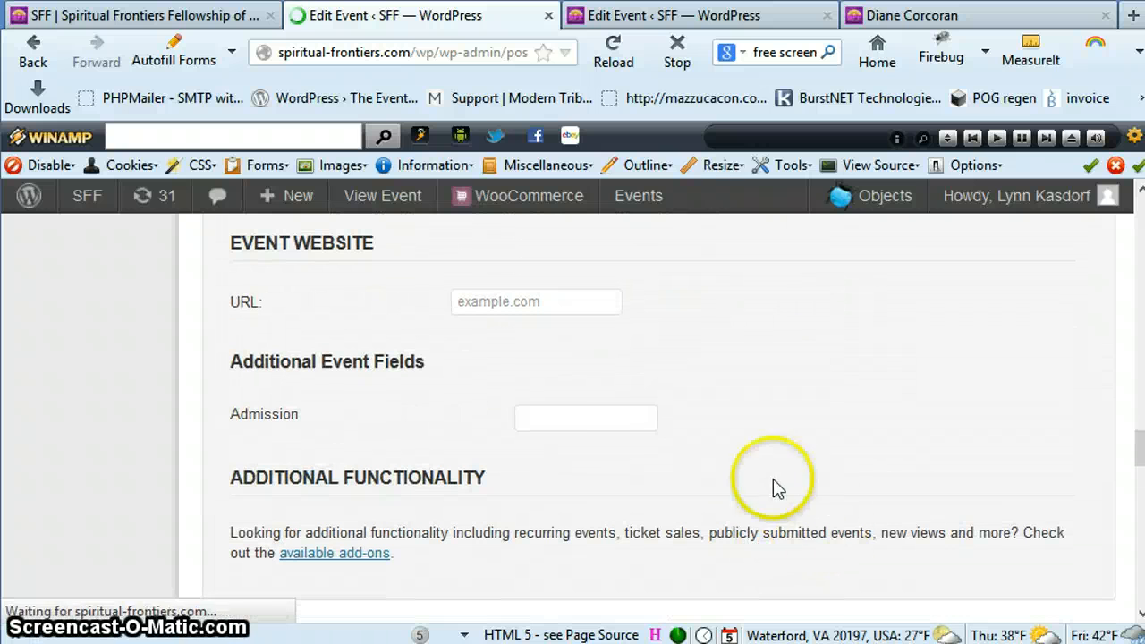
click(577, 426)
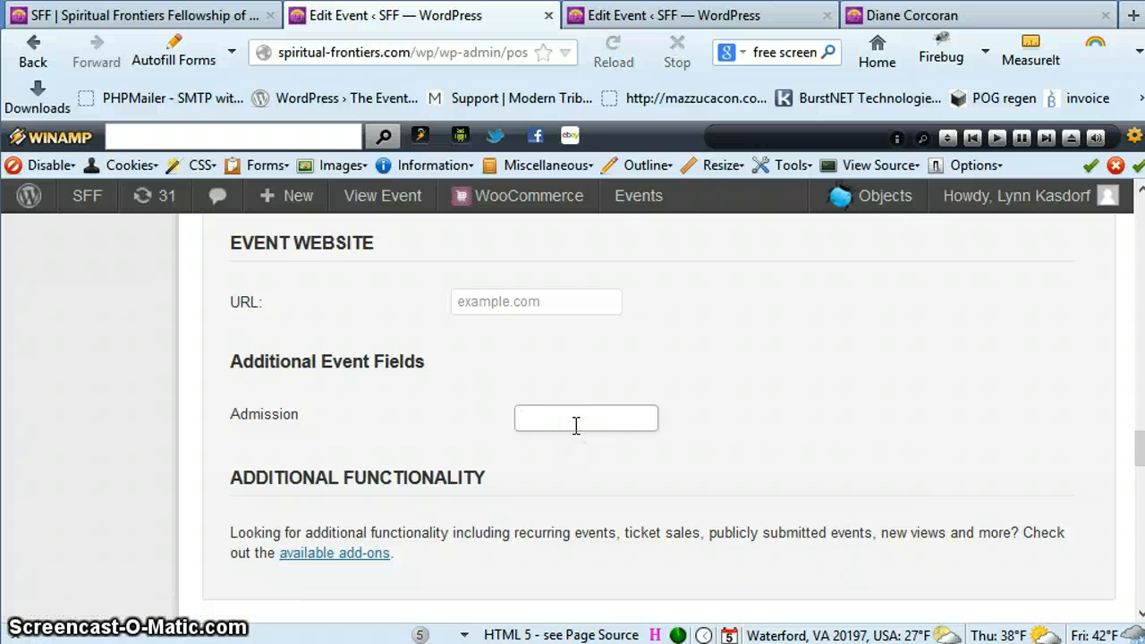
text($)
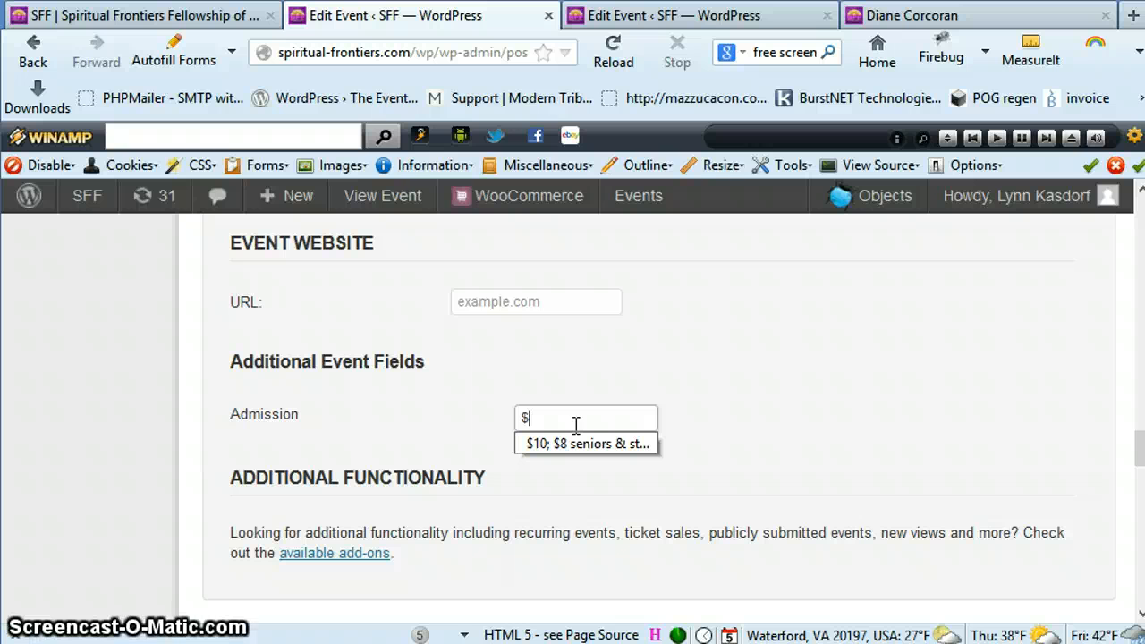
click(557, 441)
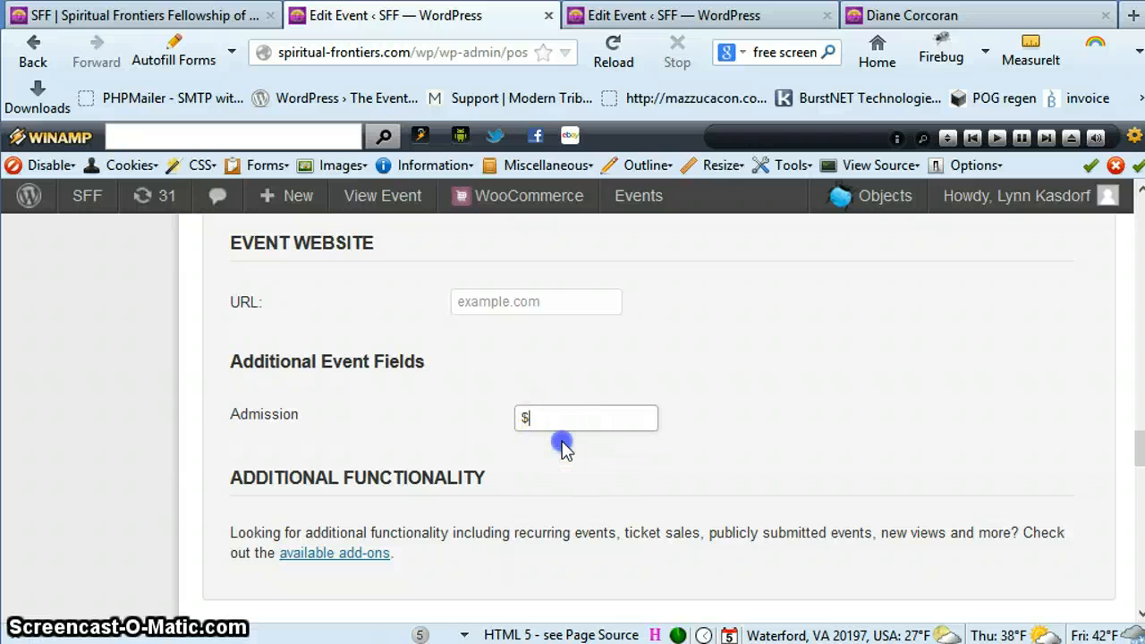
click(630, 496)
click(575, 430)
drag(549, 421, 501, 427)
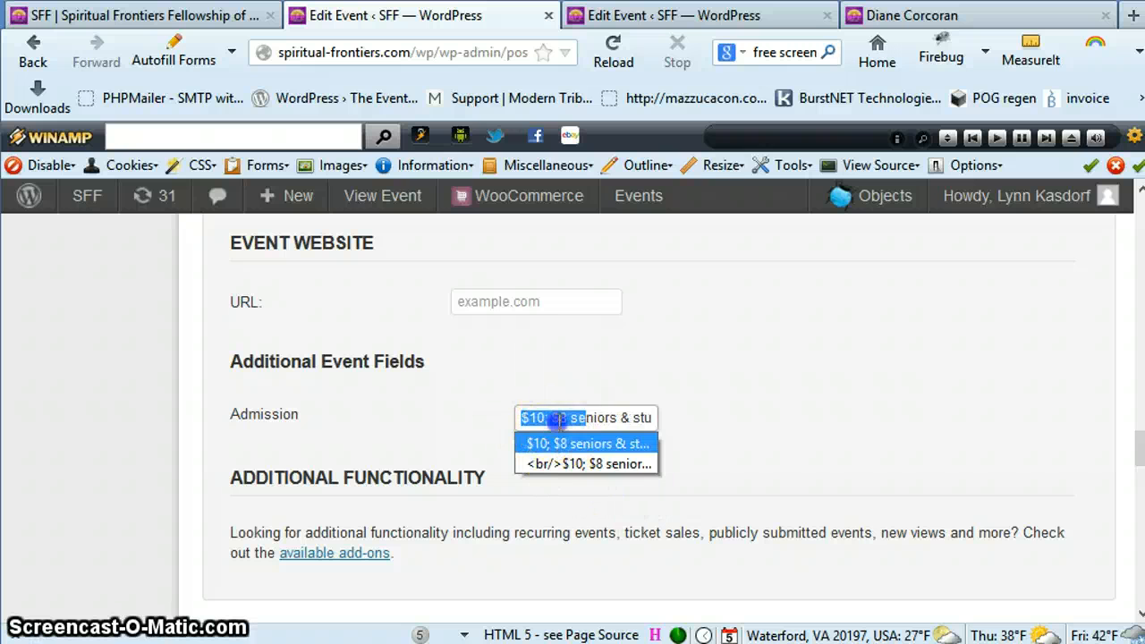
click(590, 421)
drag(587, 419, 669, 423)
click(765, 421)
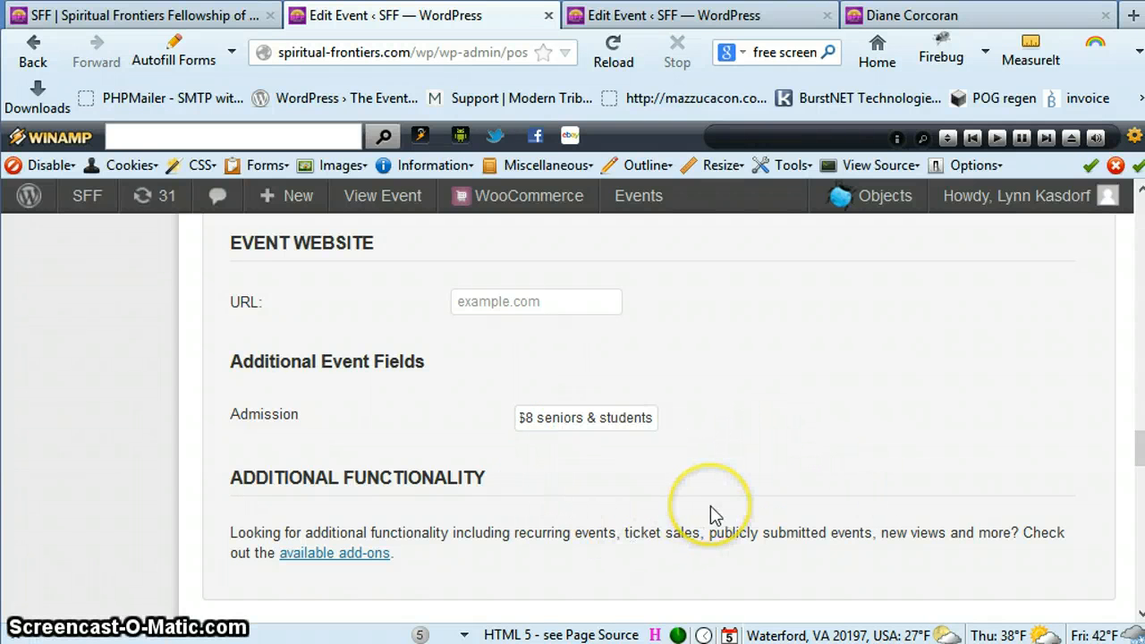
Add a new WooCommerce ticket to the event and name it "senior/student", followed by the speaker's full name and 2014, separated by dashes
scroll(710, 510, down, 3)
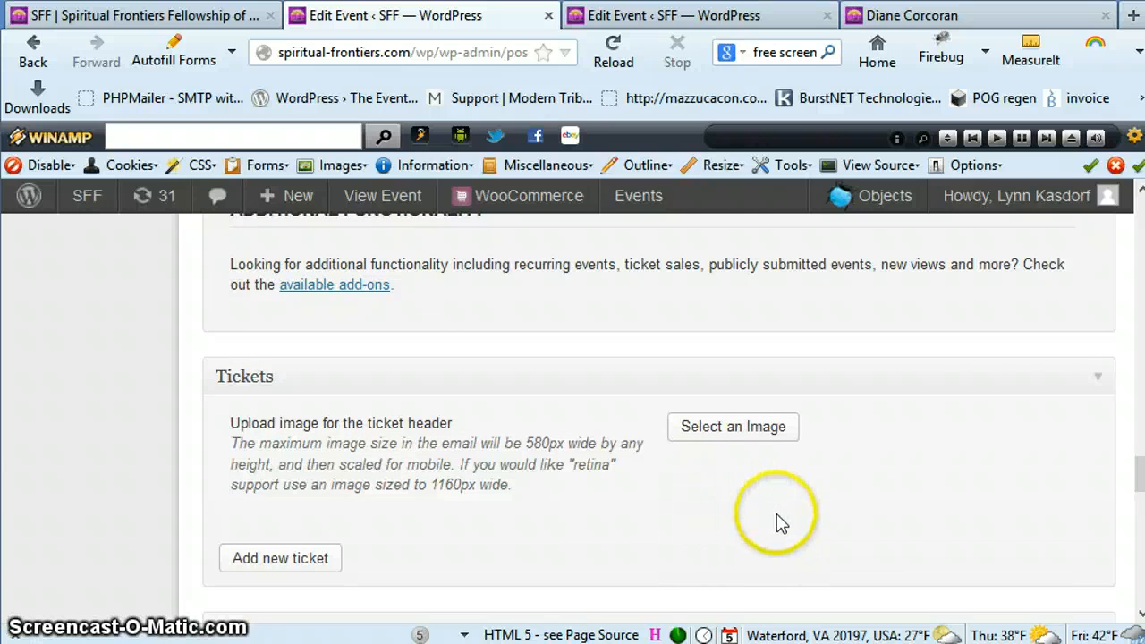
scroll(778, 514, down, 2)
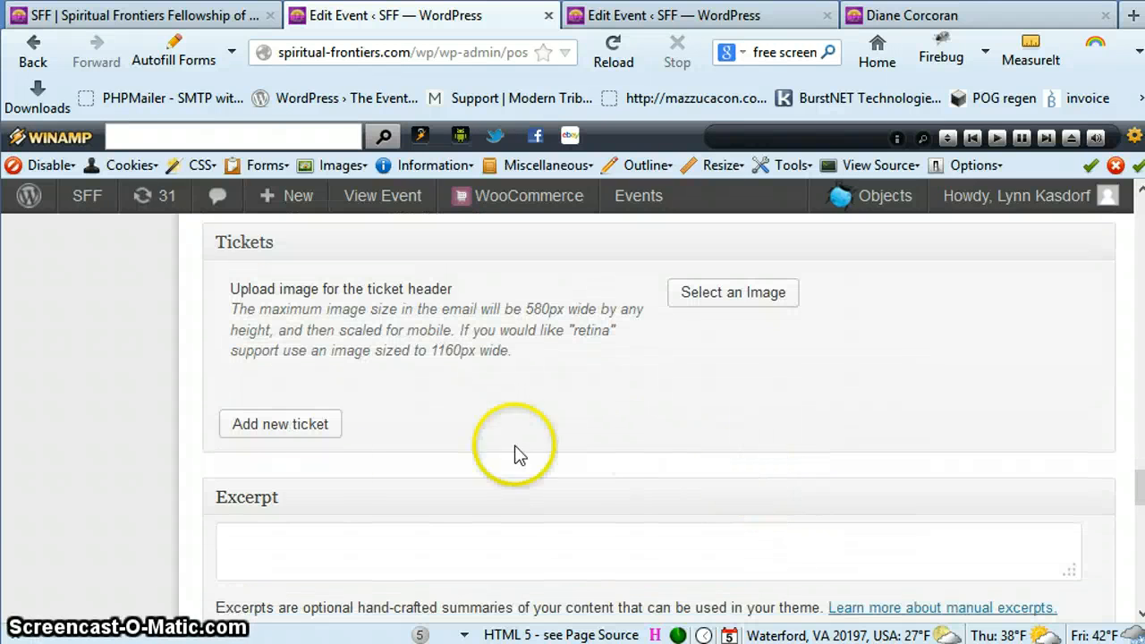
click(274, 431)
scroll(749, 471, down, 3)
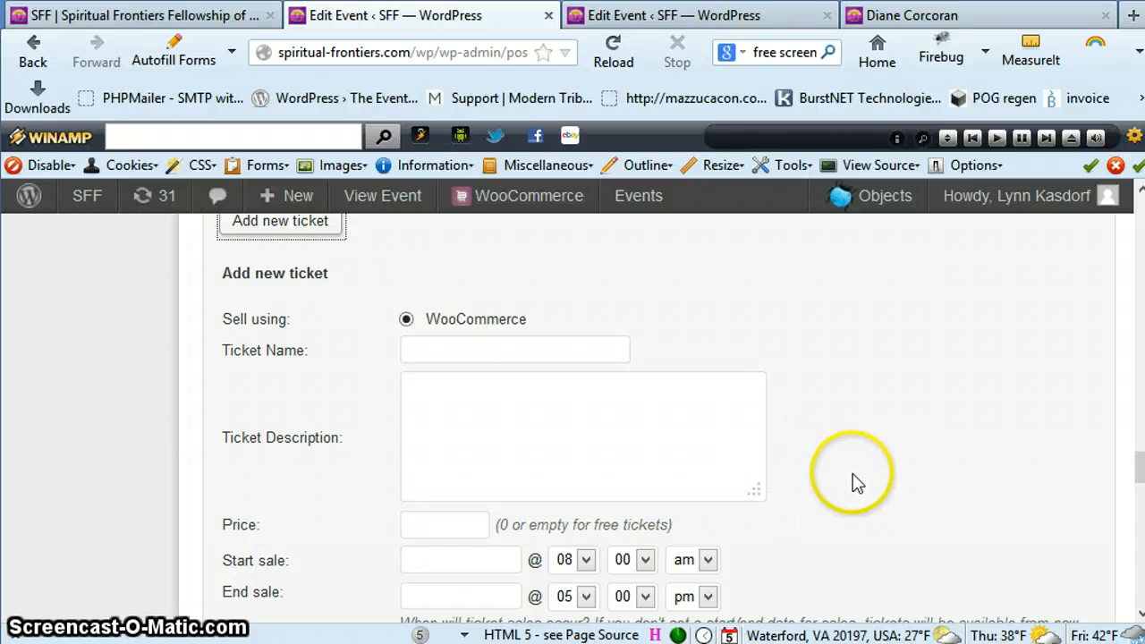
scroll(850, 478, up, 3)
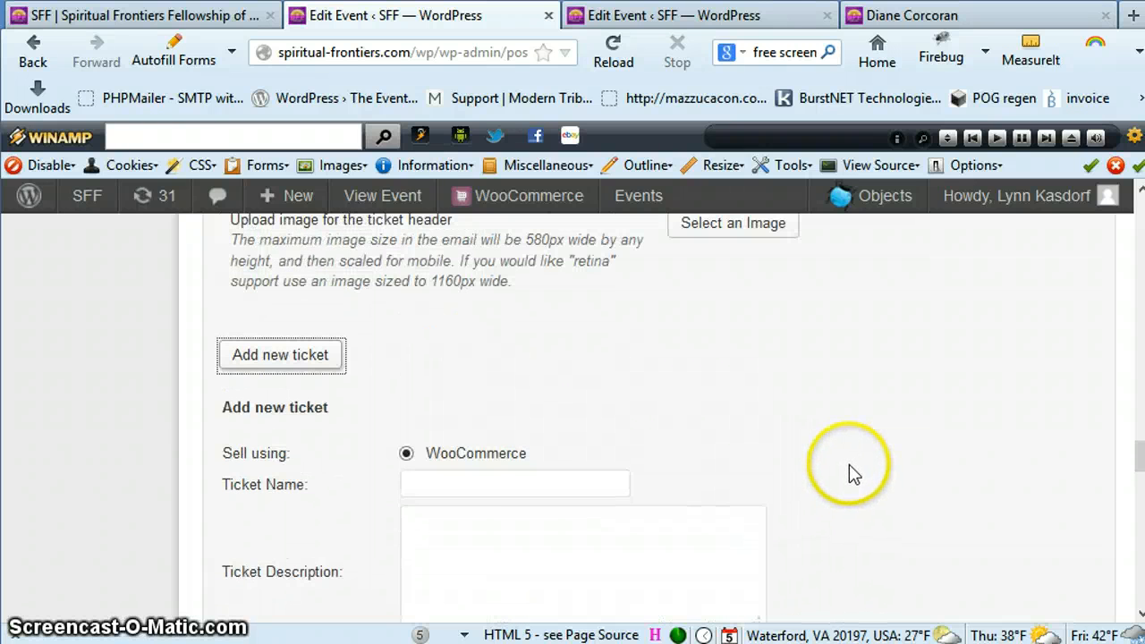
click(411, 485)
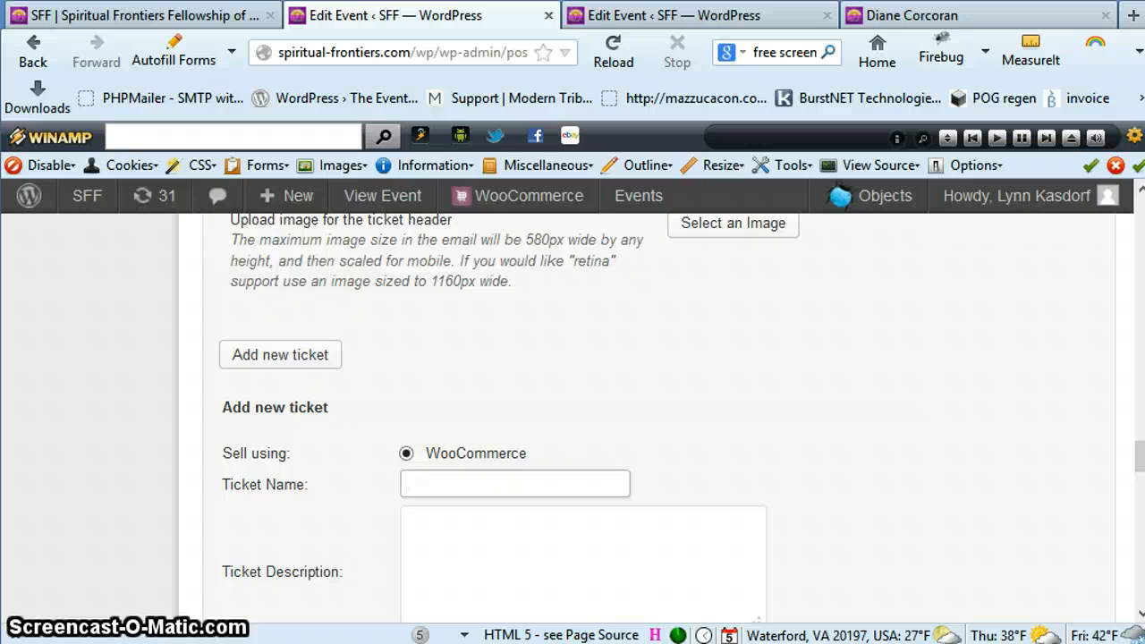
text(senior)
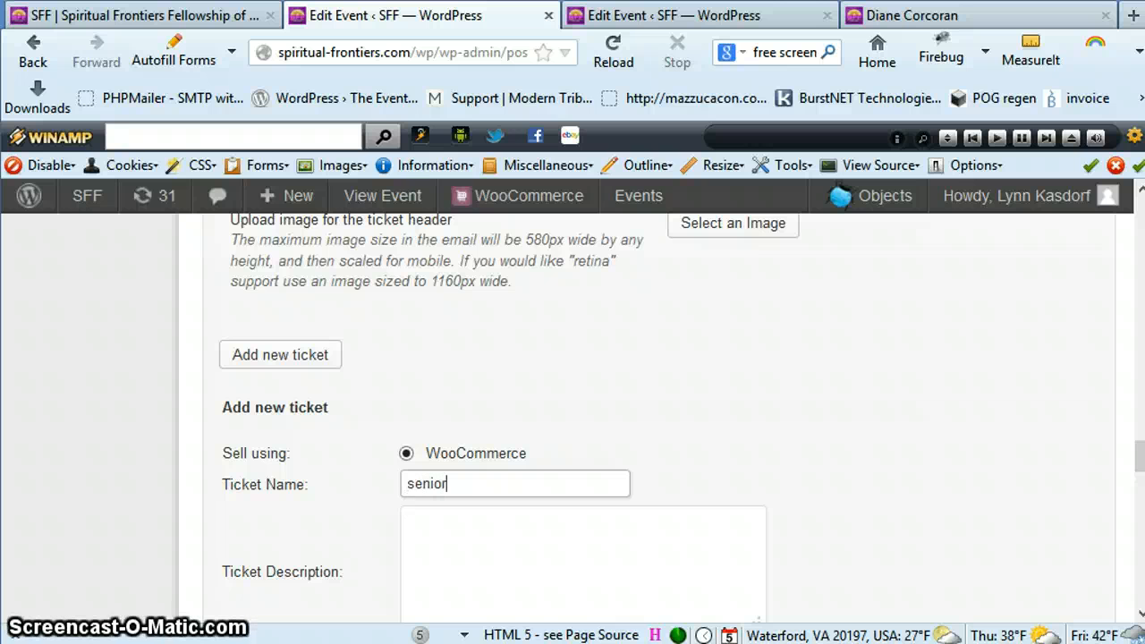
text(/studen)
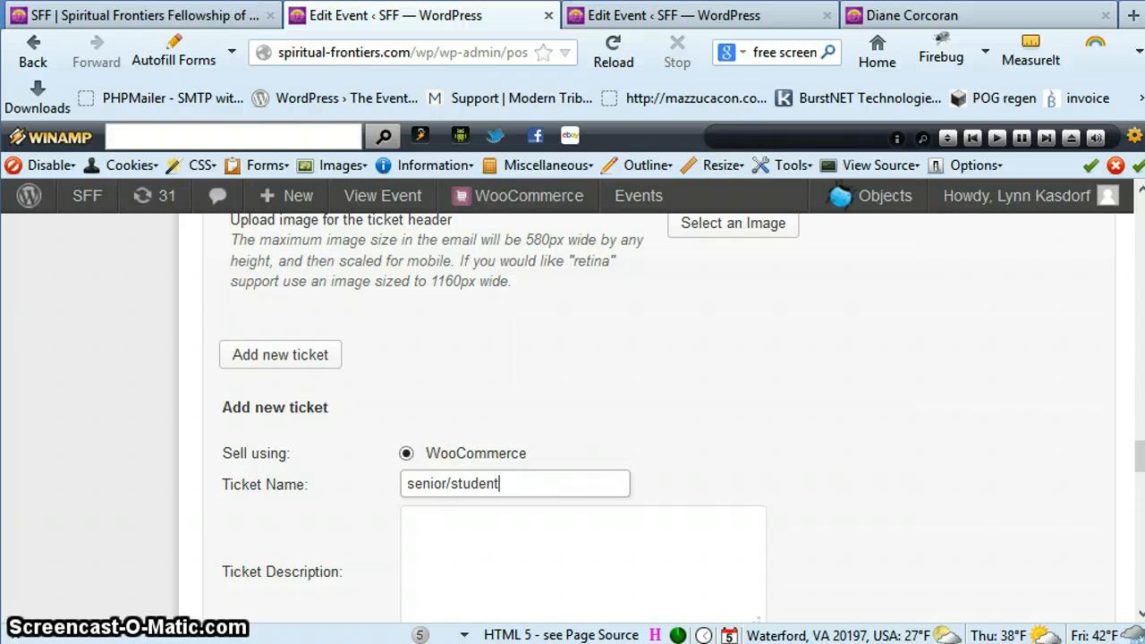
text(t )
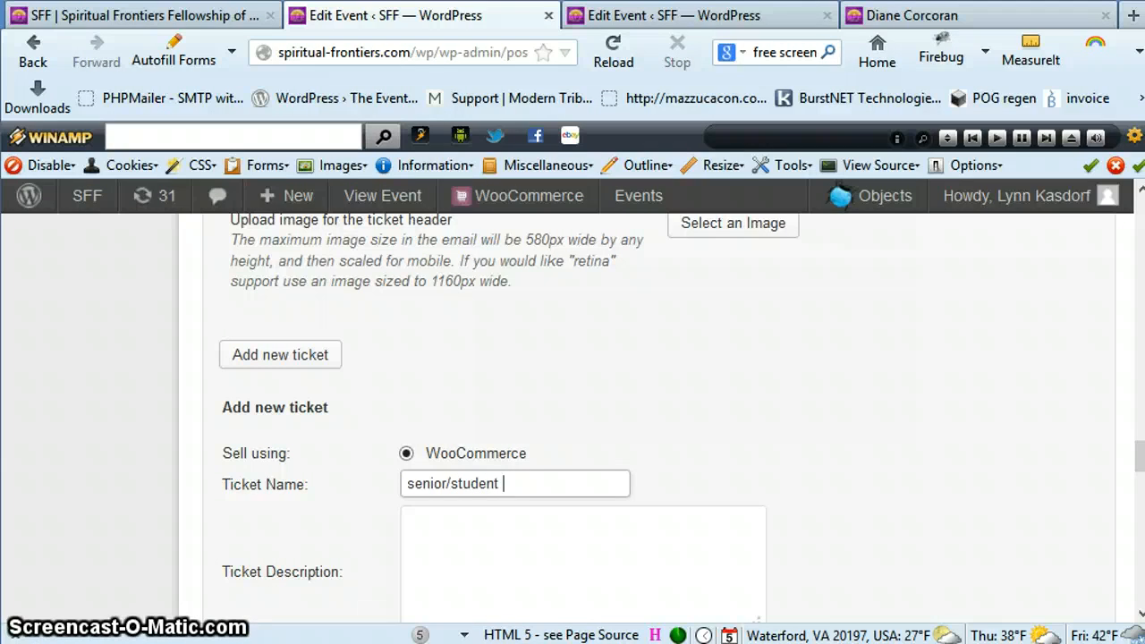
text(- Di)
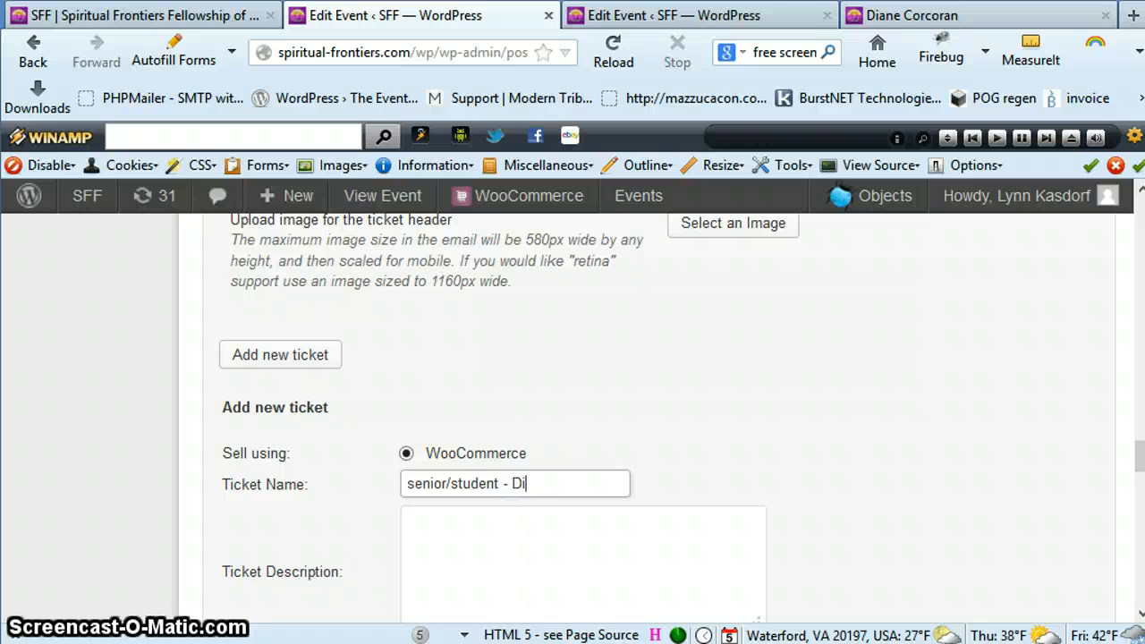
text(ane Corcoran)
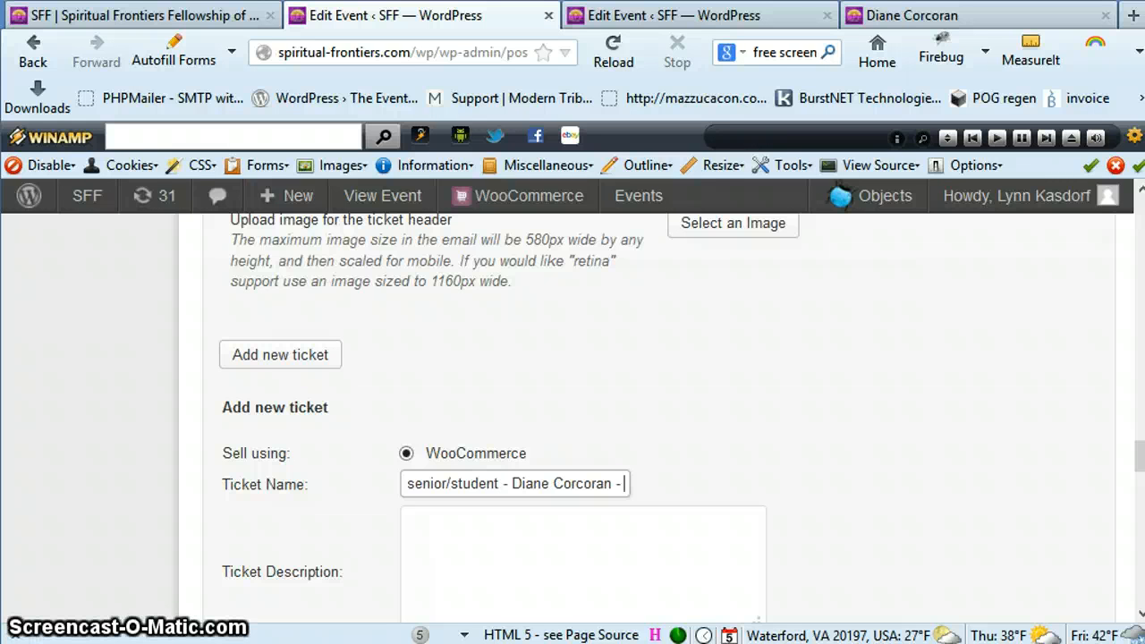
text(- 20)
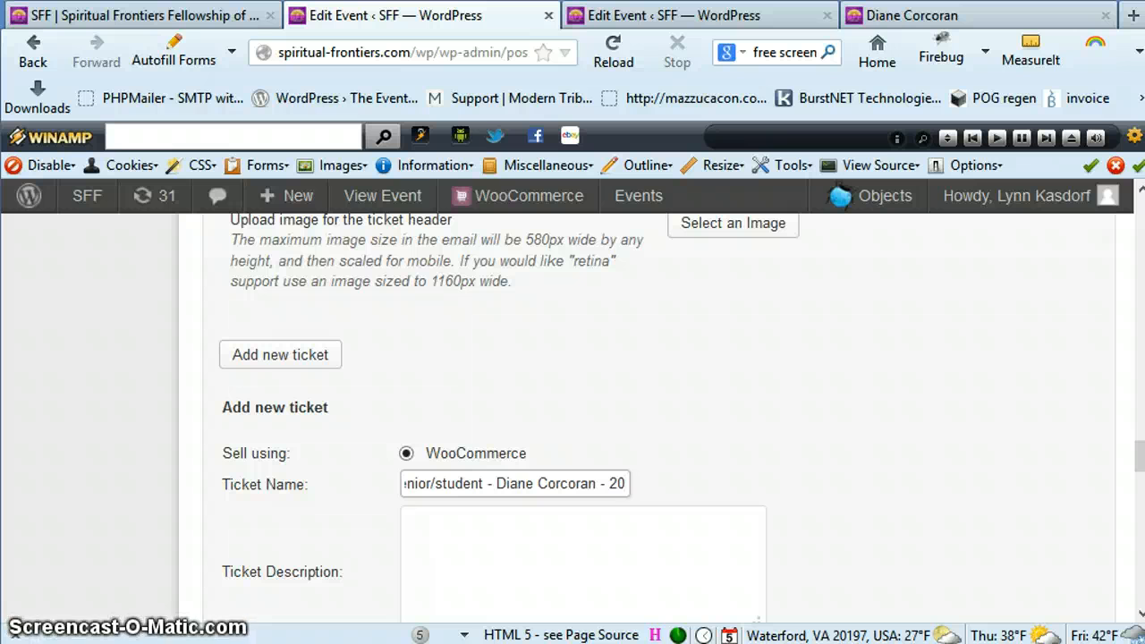
text(14)
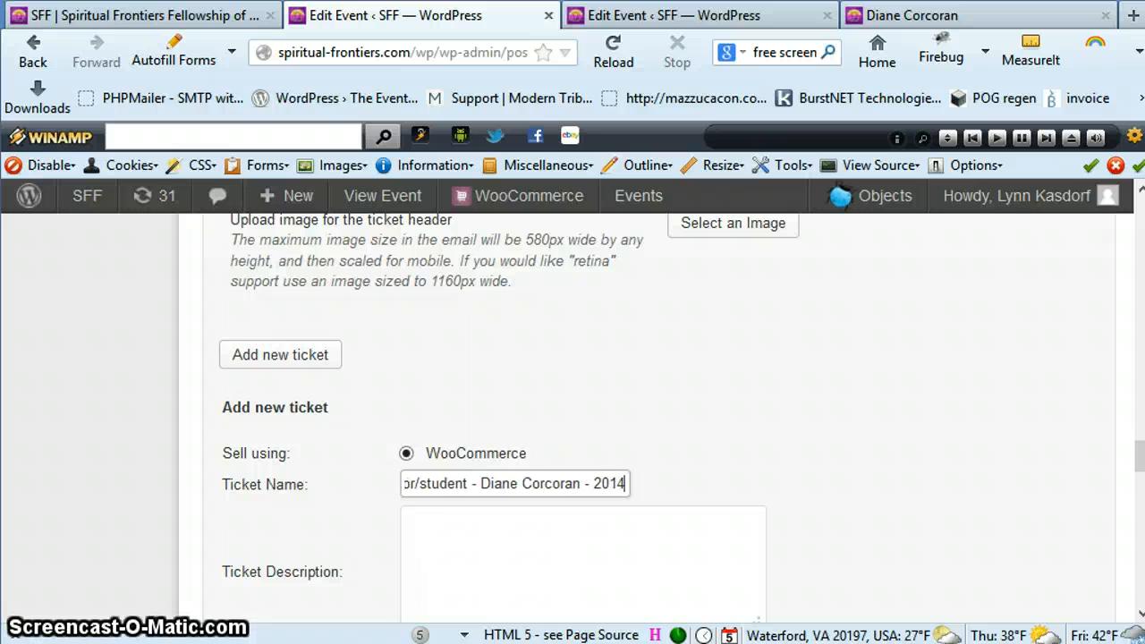
Replace the year at the end of the ticket name with the full date 8/7/2014
key(BackSpace)
key(BackSpace)
key(BackSpace)
key(BackSpace)
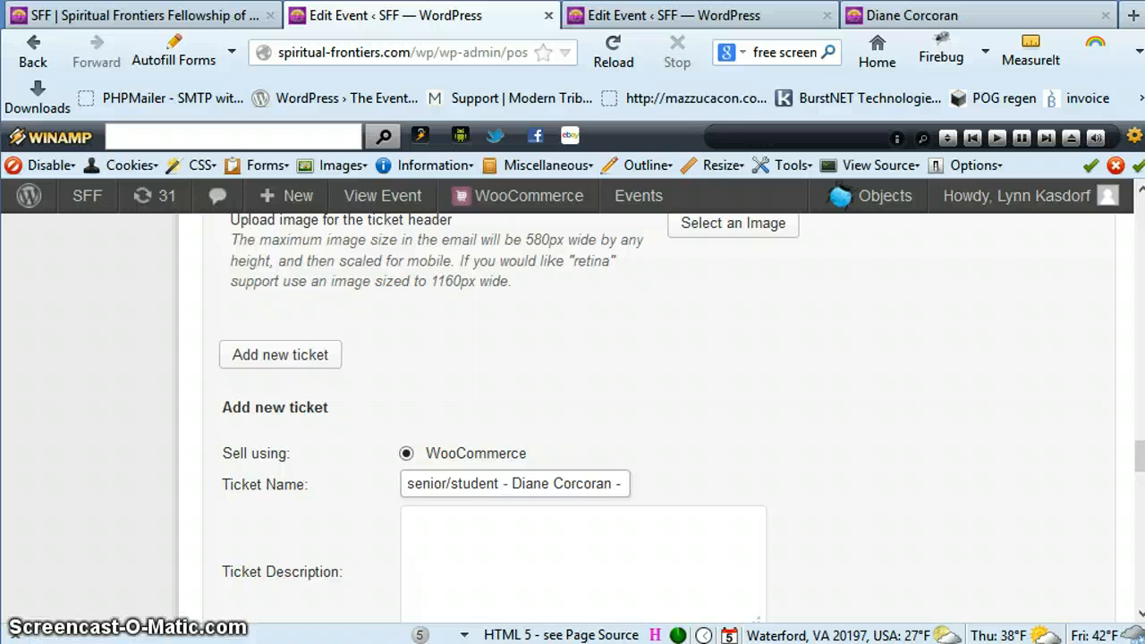
text(Au)
key(BackSpace)
key(BackSpace)
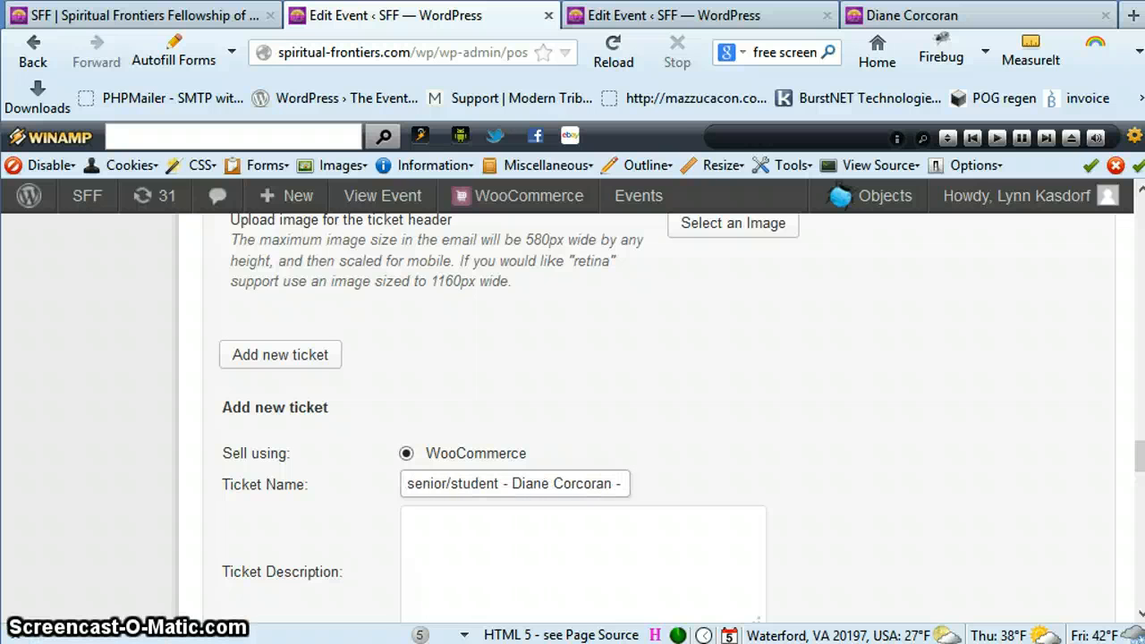
text(8/7)
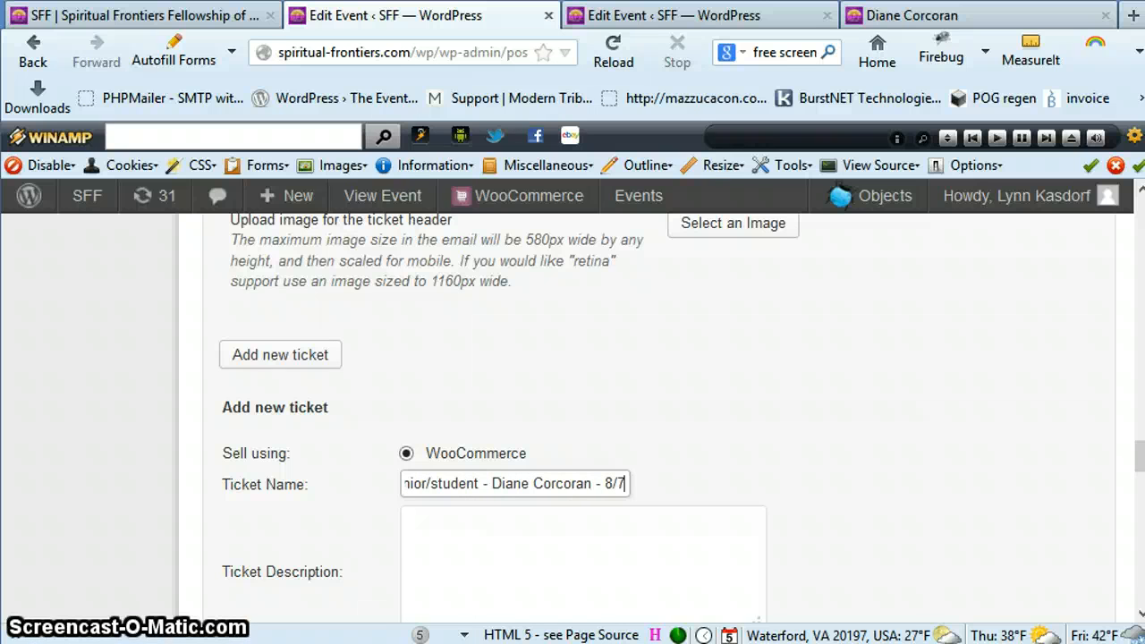
text(/2014)
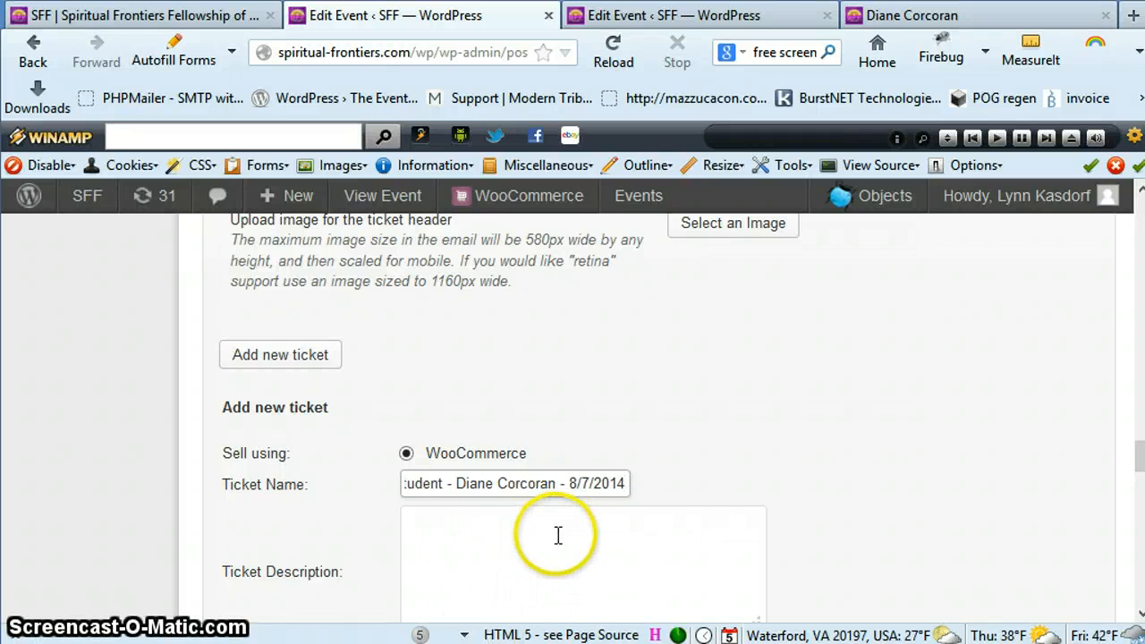
Copy the ticket name into the ticket description and insert "admission" after "senior/student"
drag(628, 483, 292, 476)
key(ctrl+c)
click(466, 544)
key(ctrl+v)
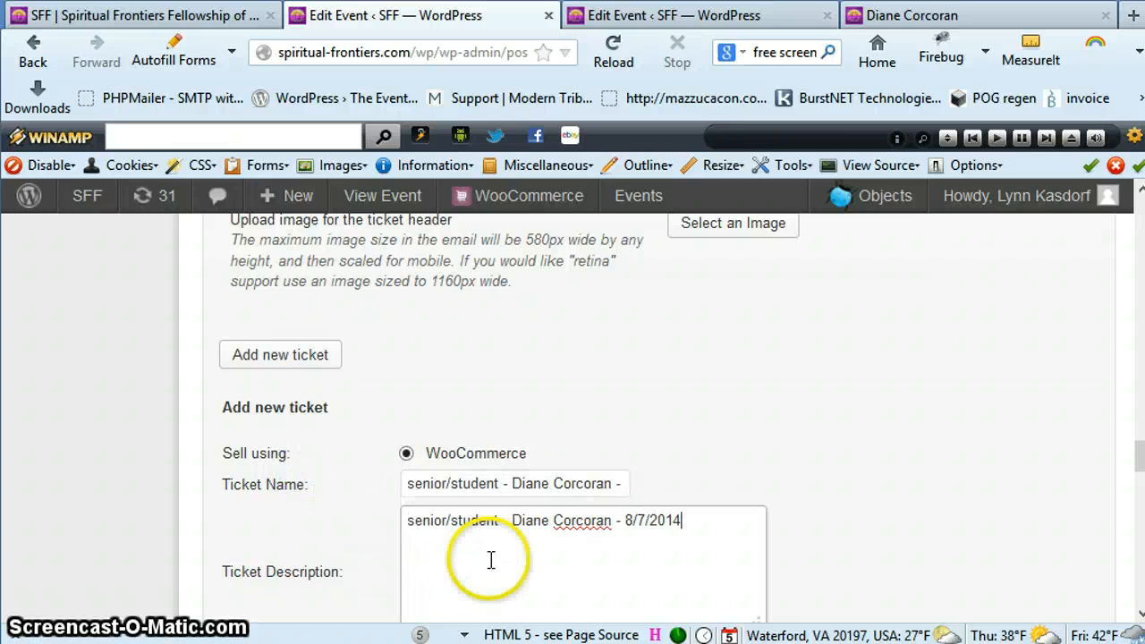
click(497, 520)
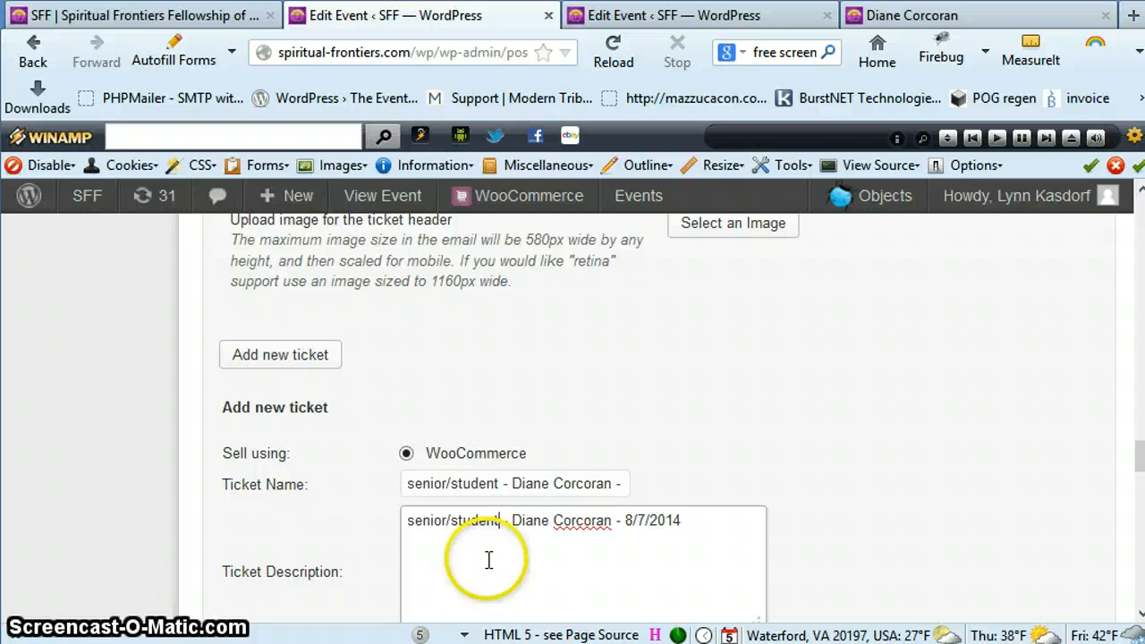
text(admission)
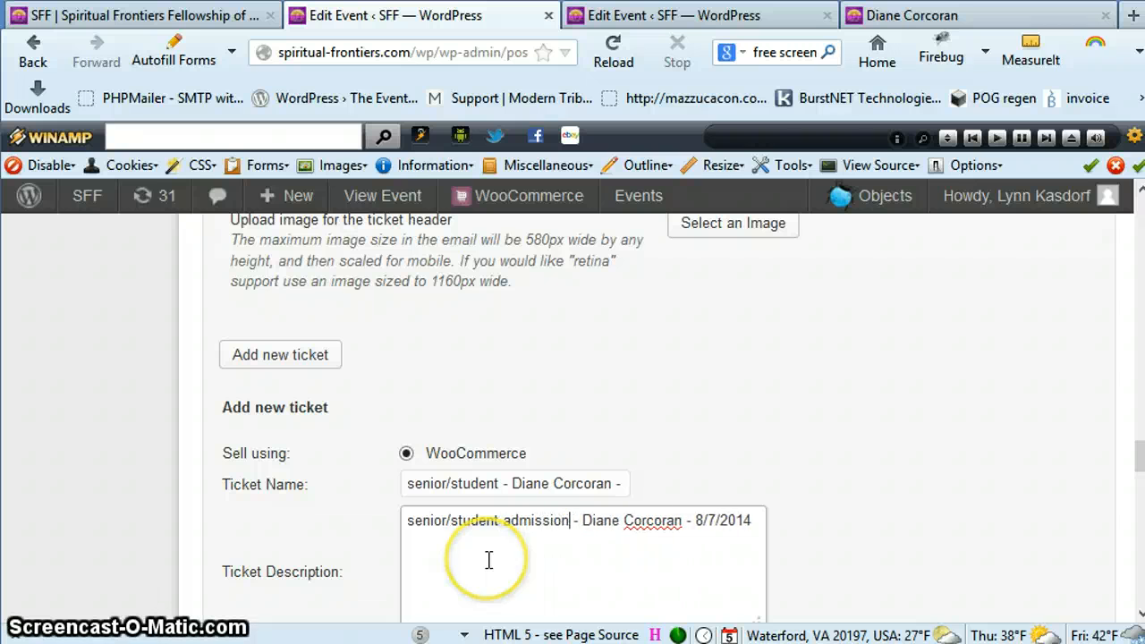
Set the senior/student ticket's price to 8 and save the ticket
scroll(722, 468, down, 3)
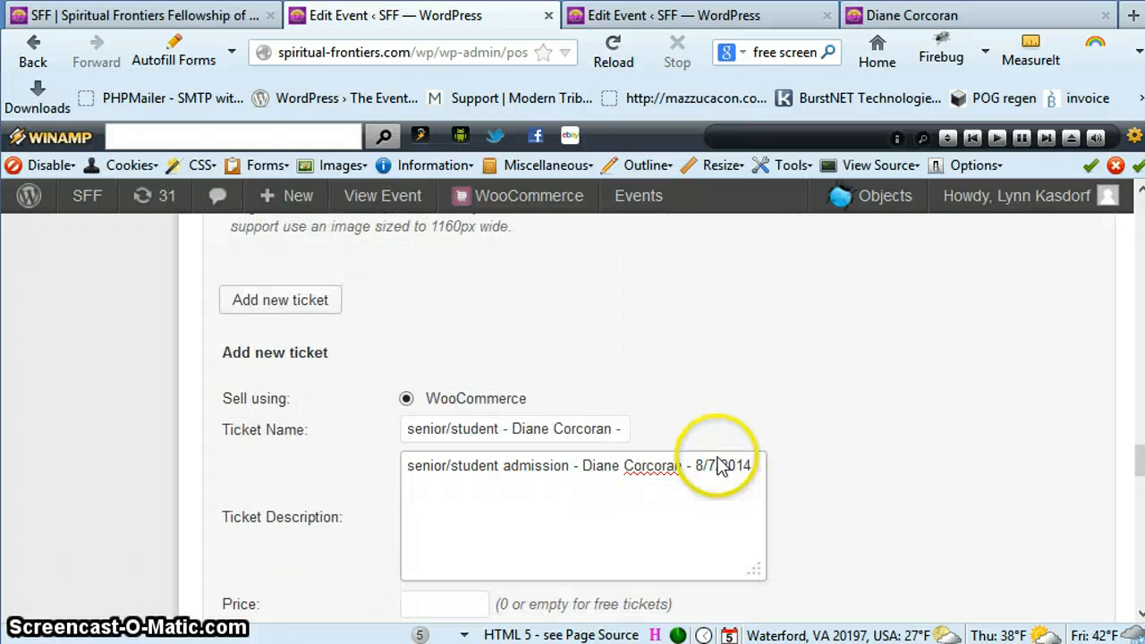
click(856, 469)
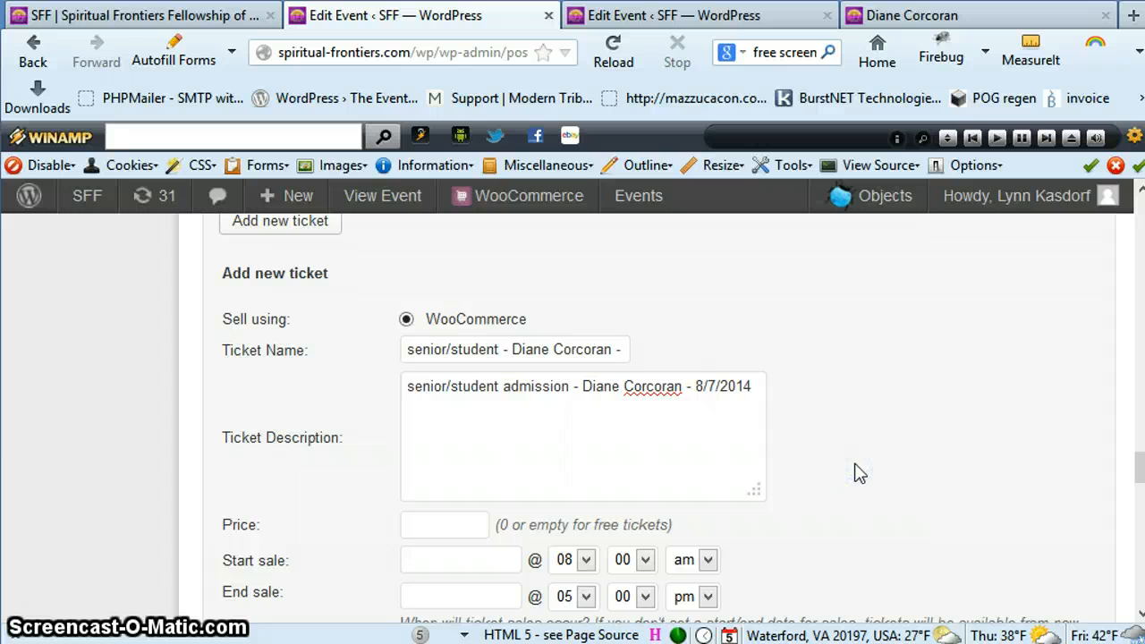
click(444, 523)
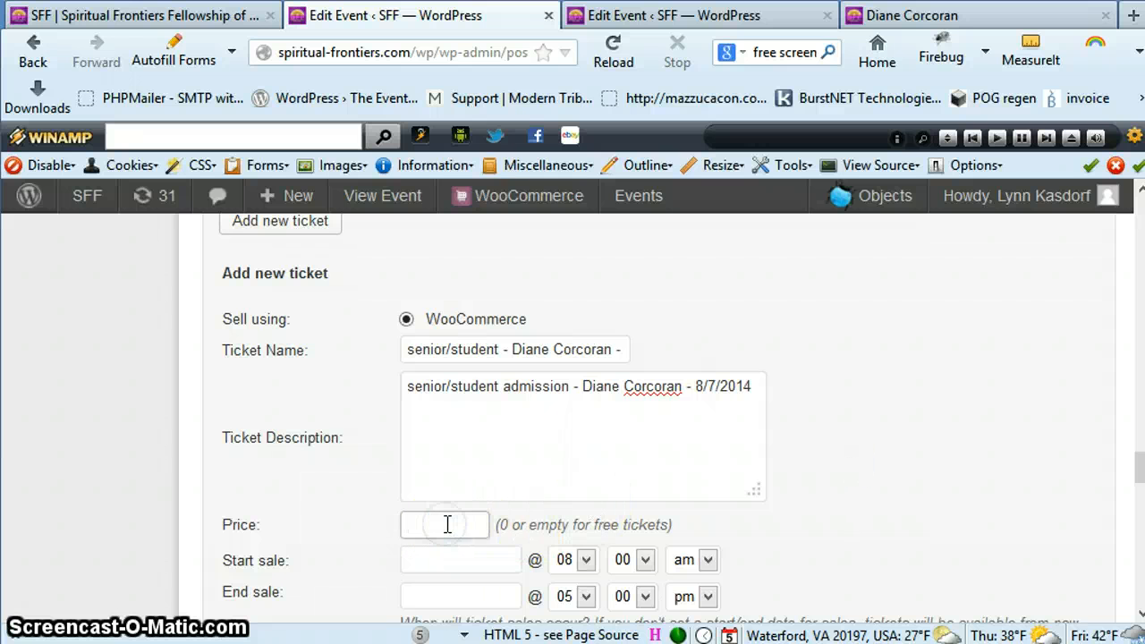
text(8)
click(636, 510)
scroll(830, 496, down, 3)
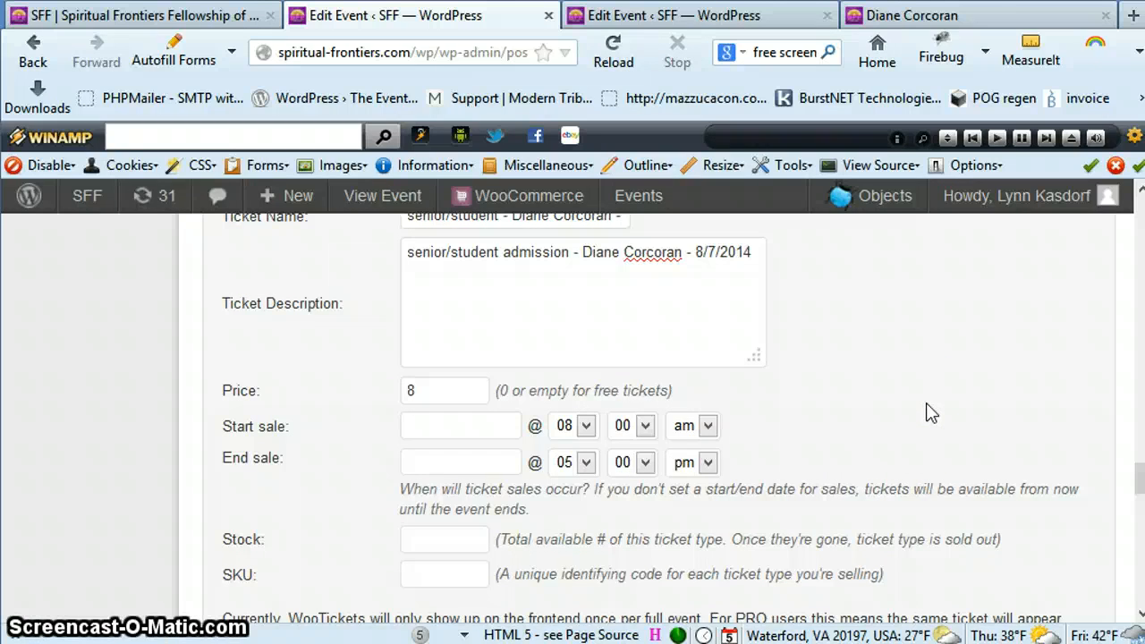
scroll(930, 413, down, 3)
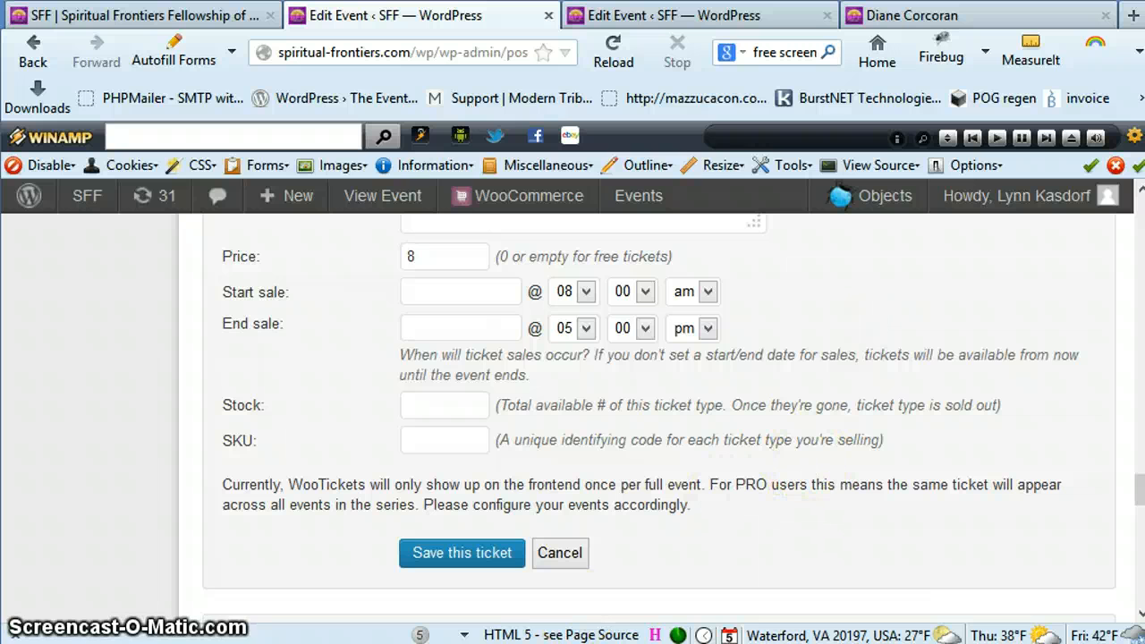
click(469, 555)
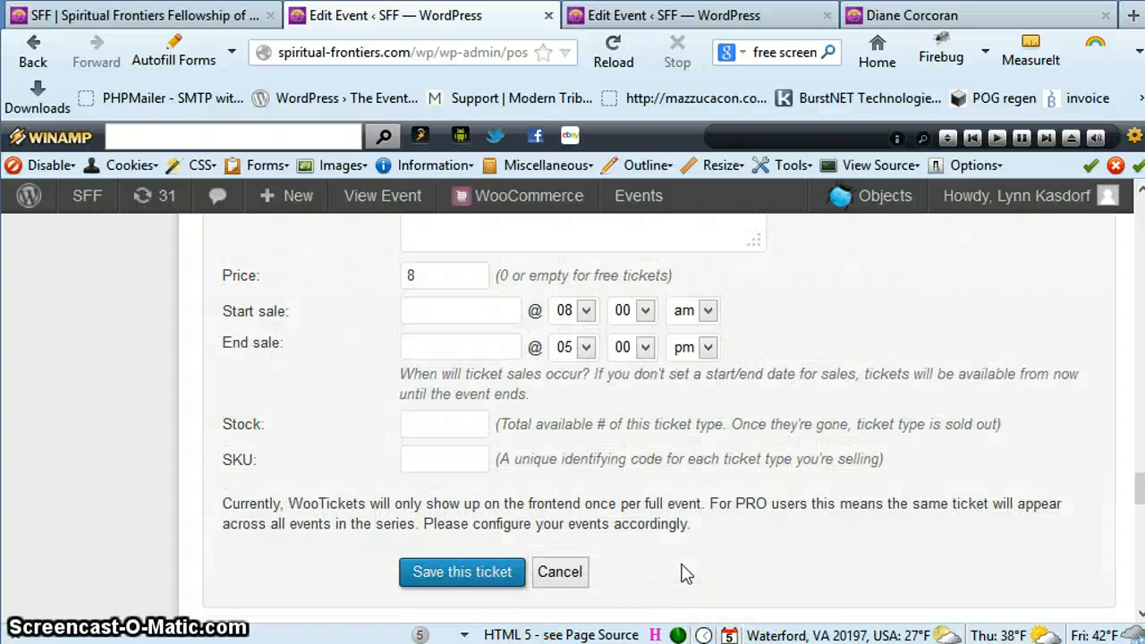
Add another WooCommerce ticket named "regular price", followed by the speaker's full name and 8/7/2014, separated by dashes
scroll(684, 574, up, 5)
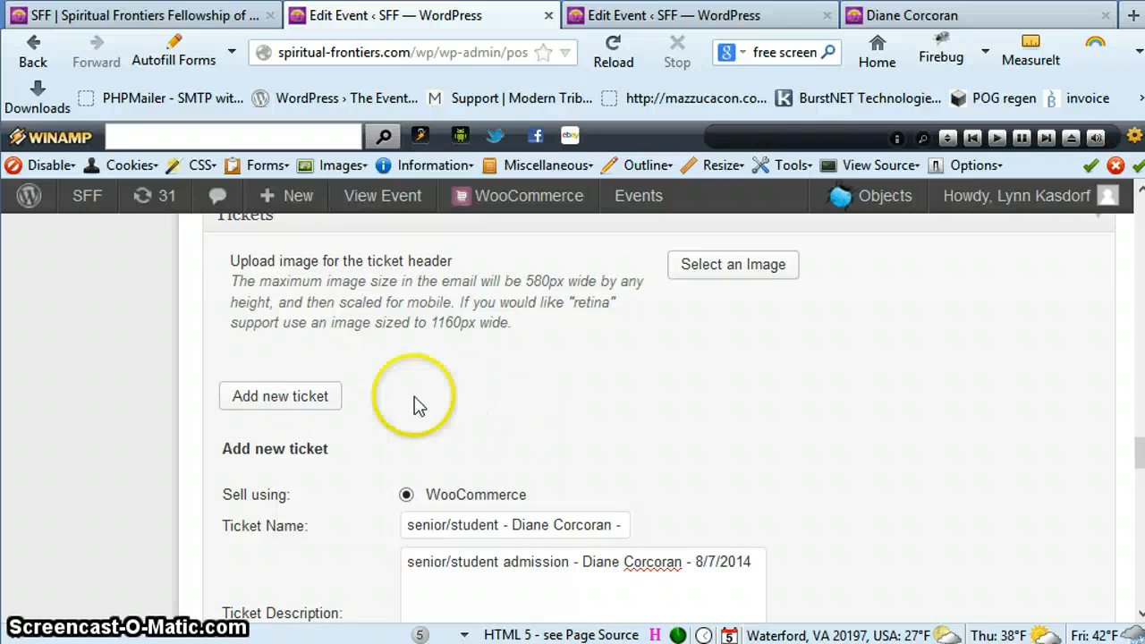
click(273, 402)
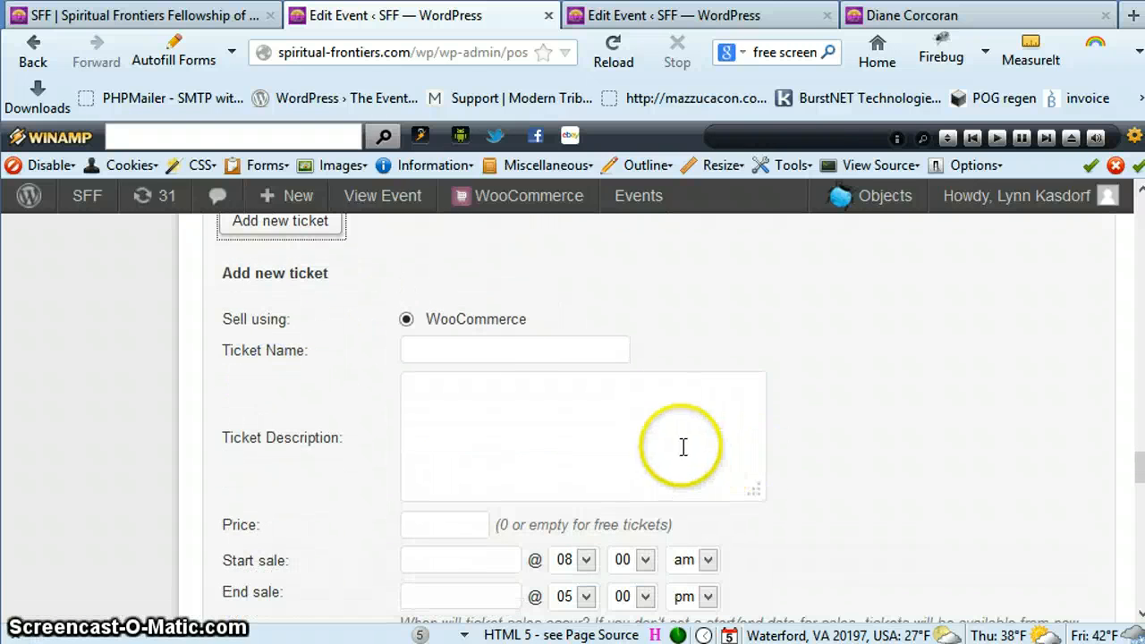
click(452, 349)
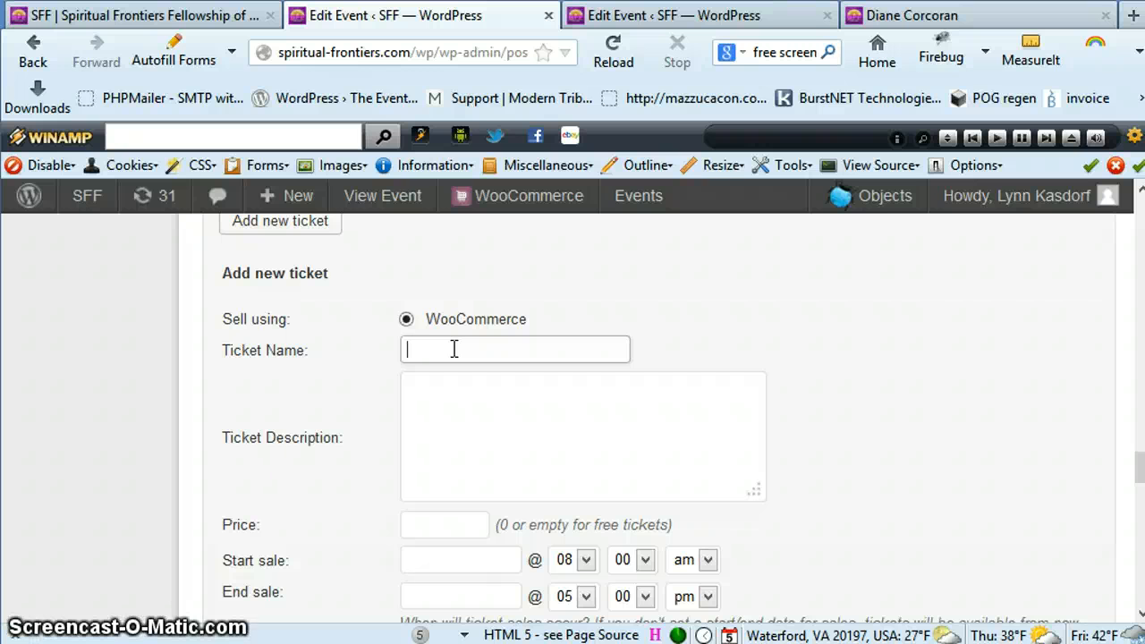
text(regular)
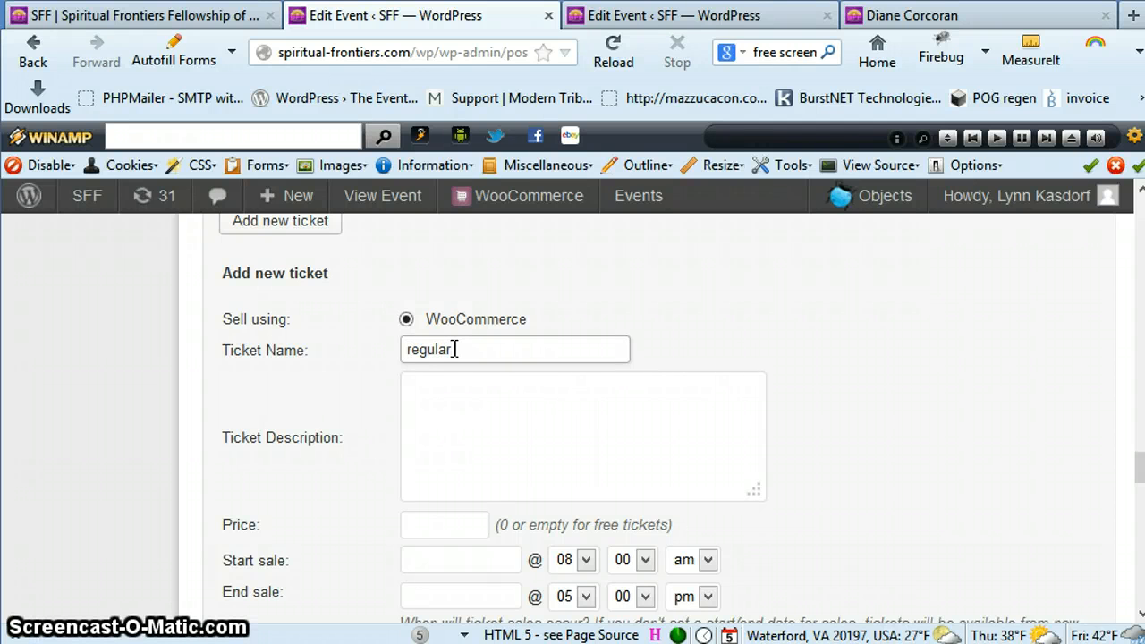
text( price)
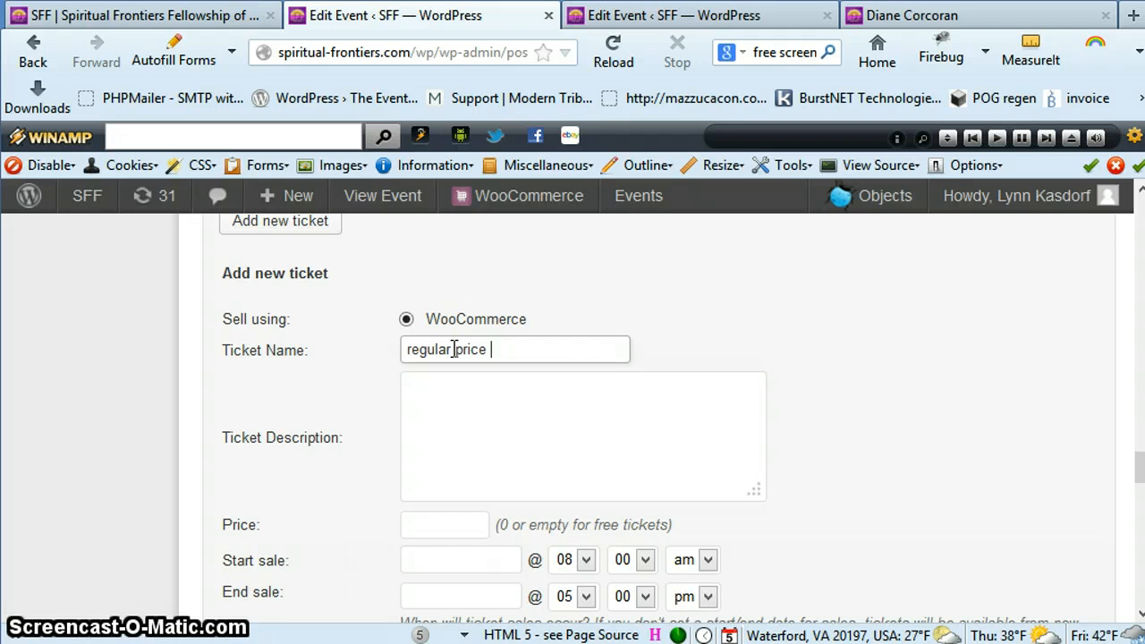
text( - Diane)
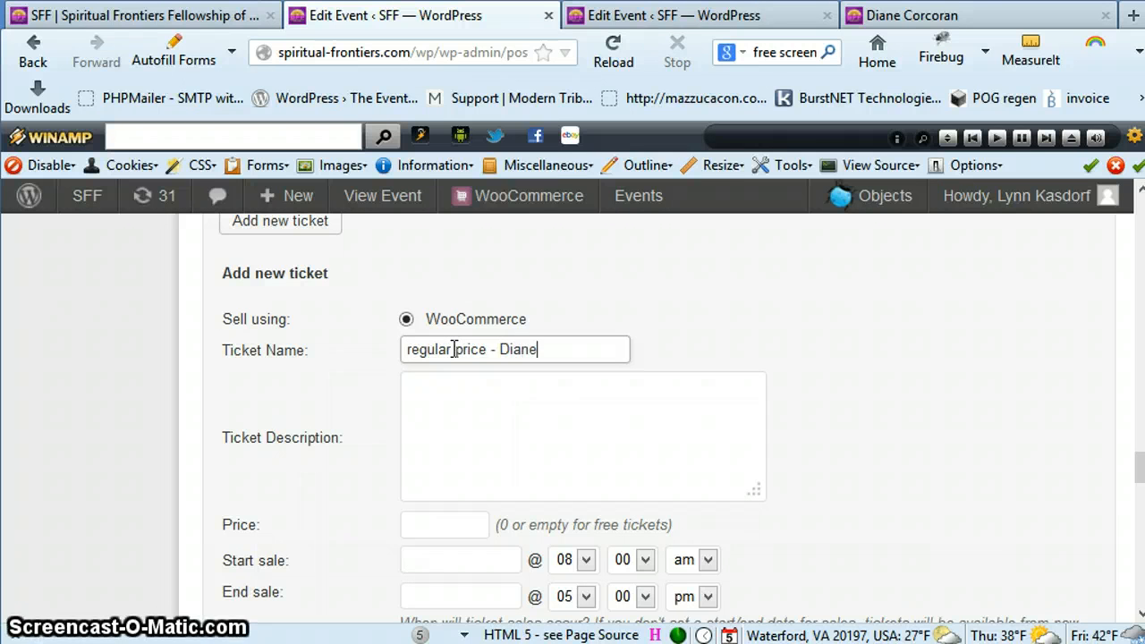
text( Corcor)
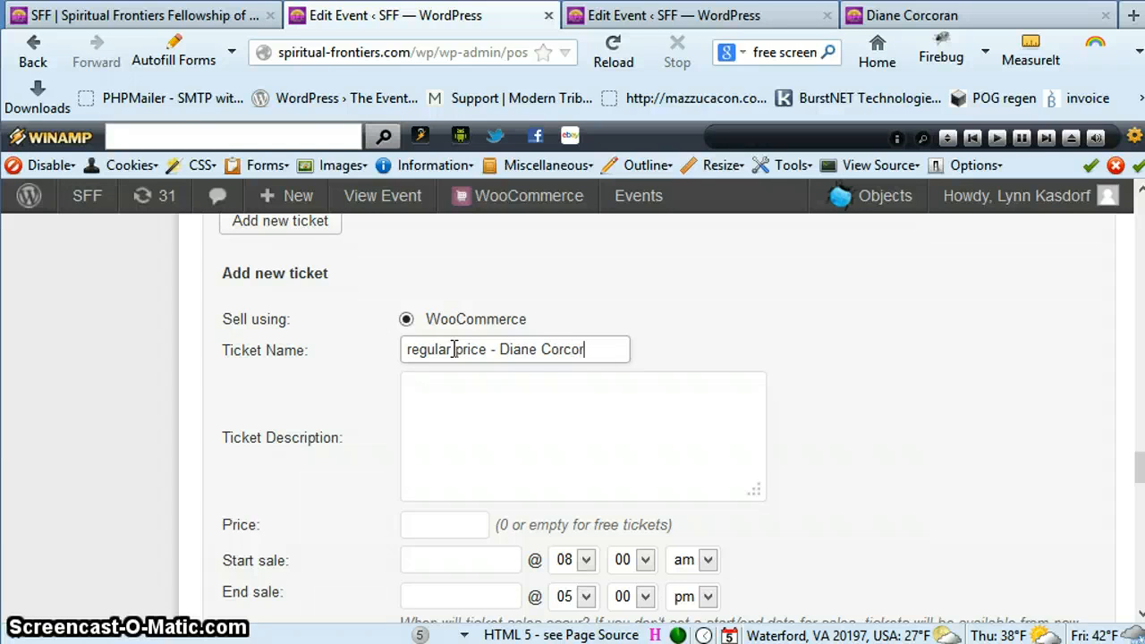
text(an -)
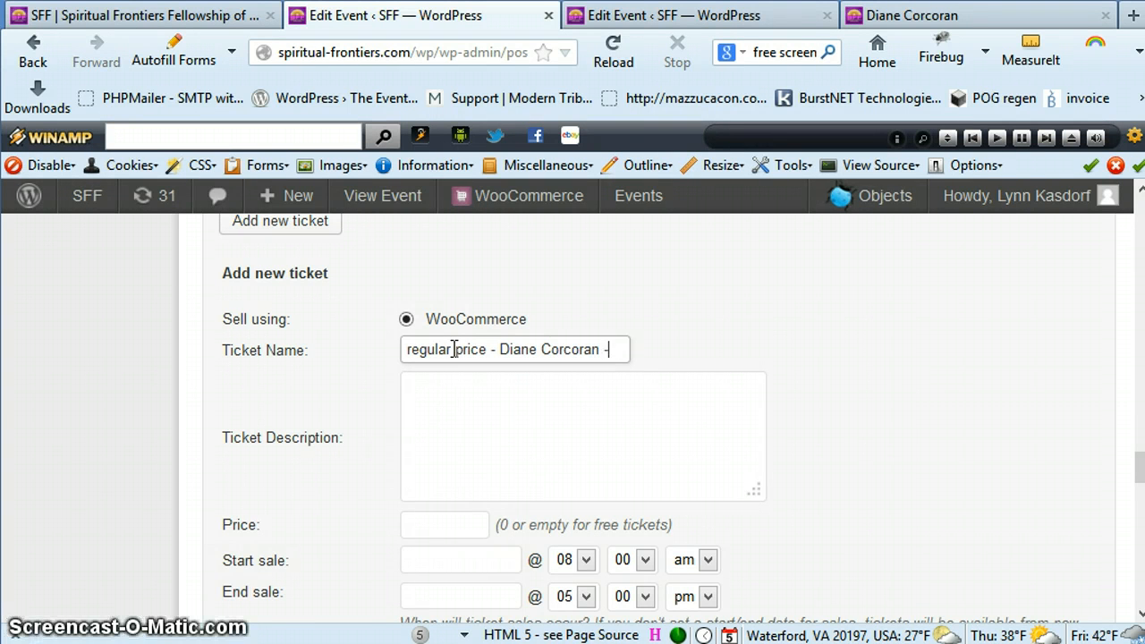
text( 8/)
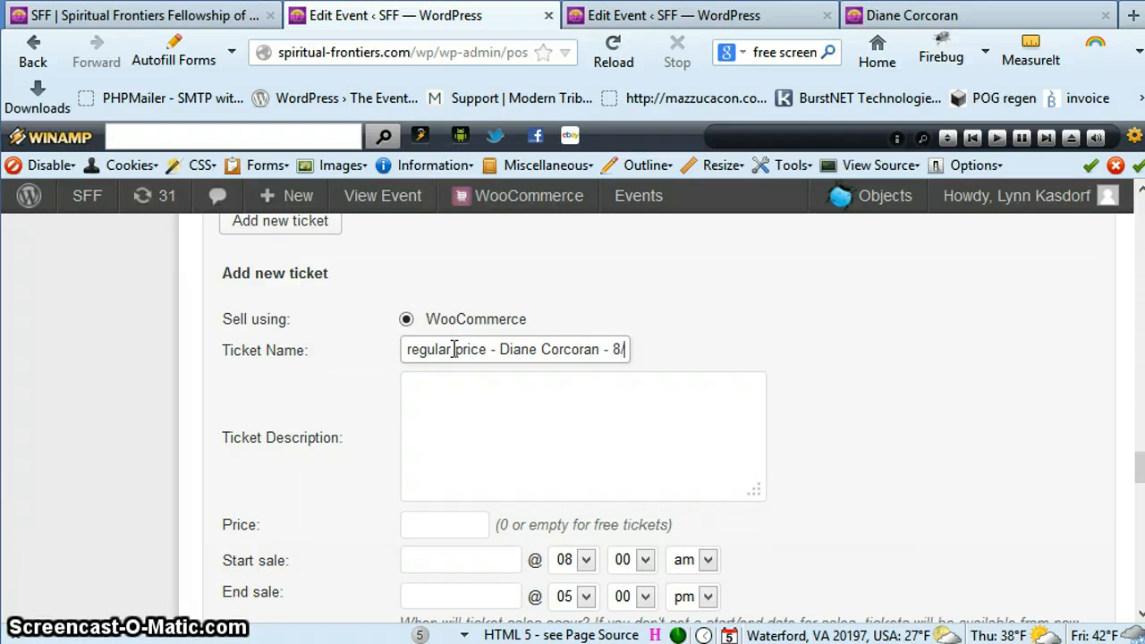
text(7/2014)
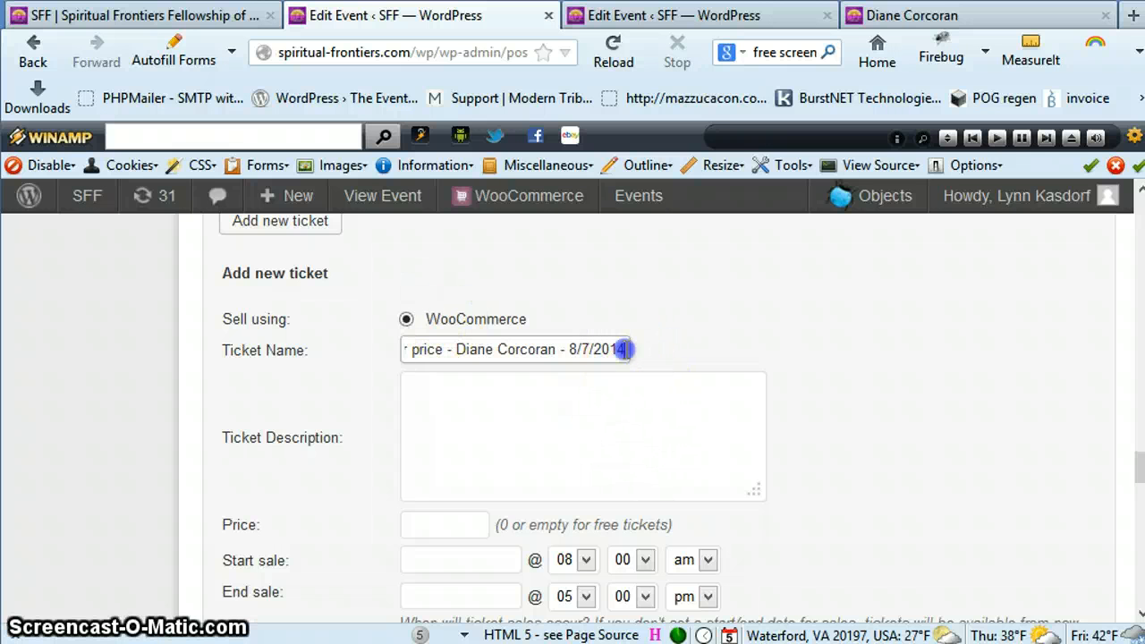
Copy the regular price ticket's name into its description and insert "admission" after "regular price"
drag(626, 348, 313, 326)
key(ctrl+c)
click(433, 414)
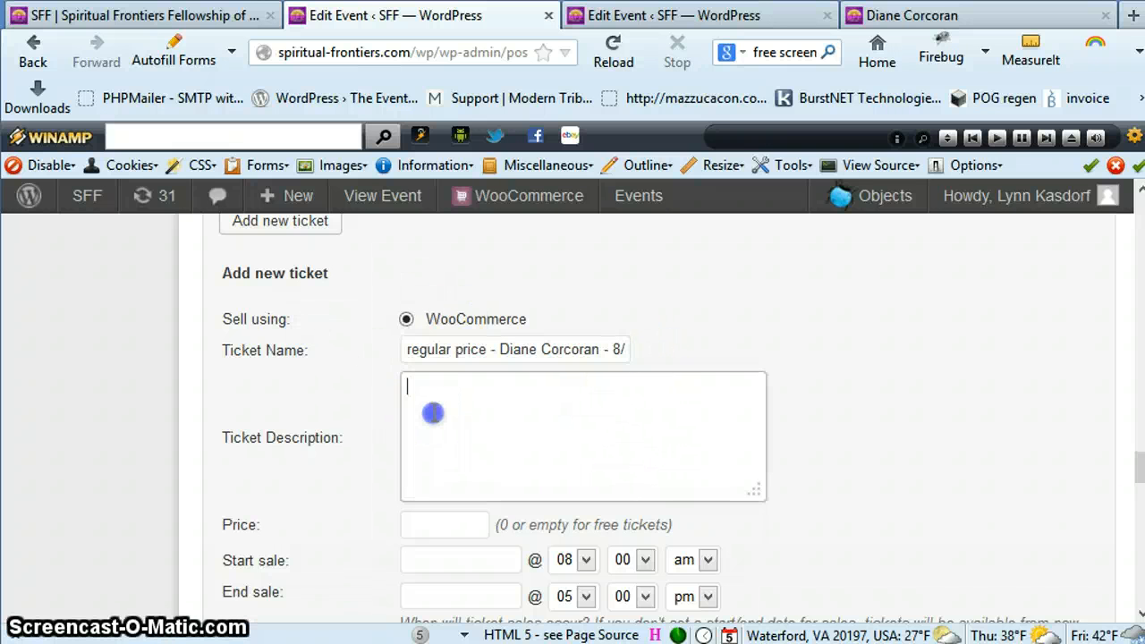
key(ctrl+v)
click(487, 386)
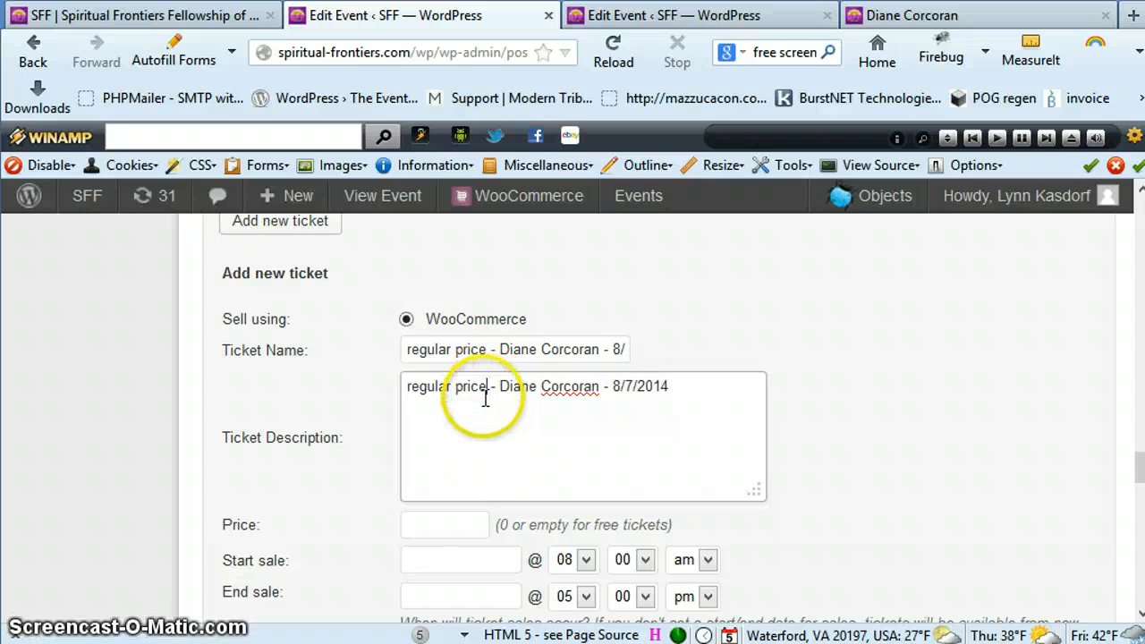
text(admission)
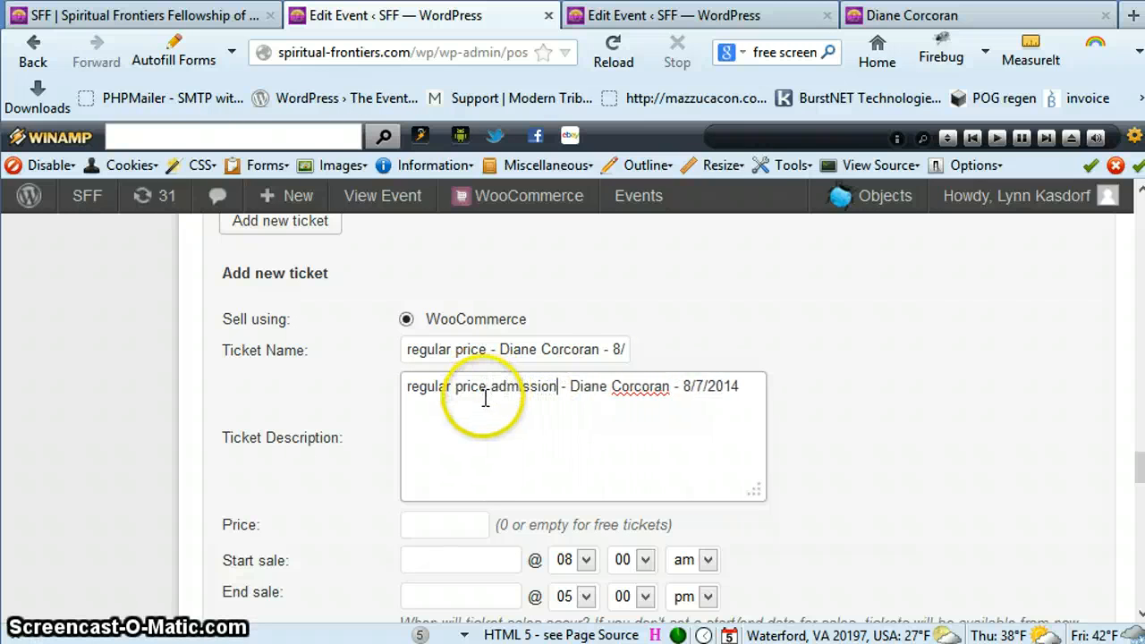
Set the regular price ticket's price to 10 and save the ticket
scroll(593, 442, down, 1)
scroll(593, 442, down, 3)
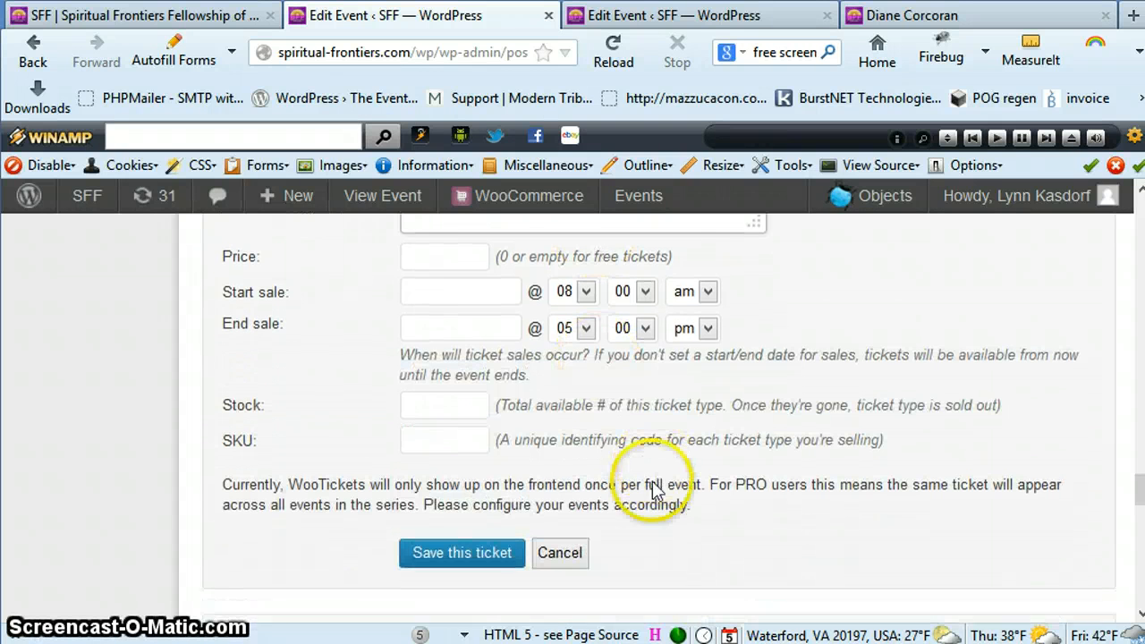
click(431, 257)
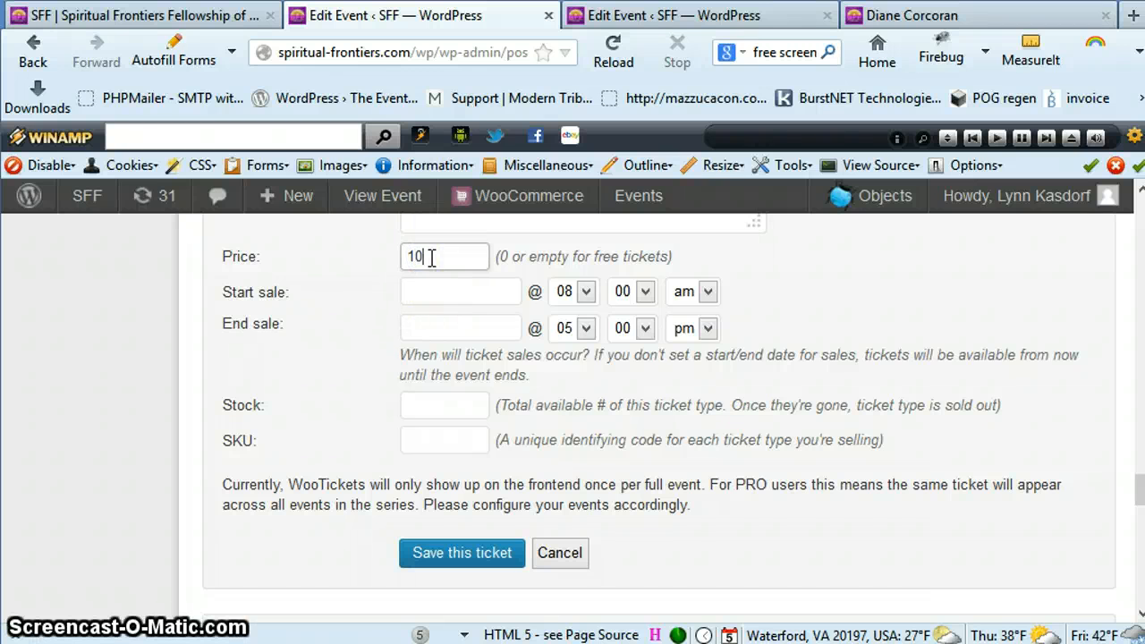
click(431, 258)
click(452, 555)
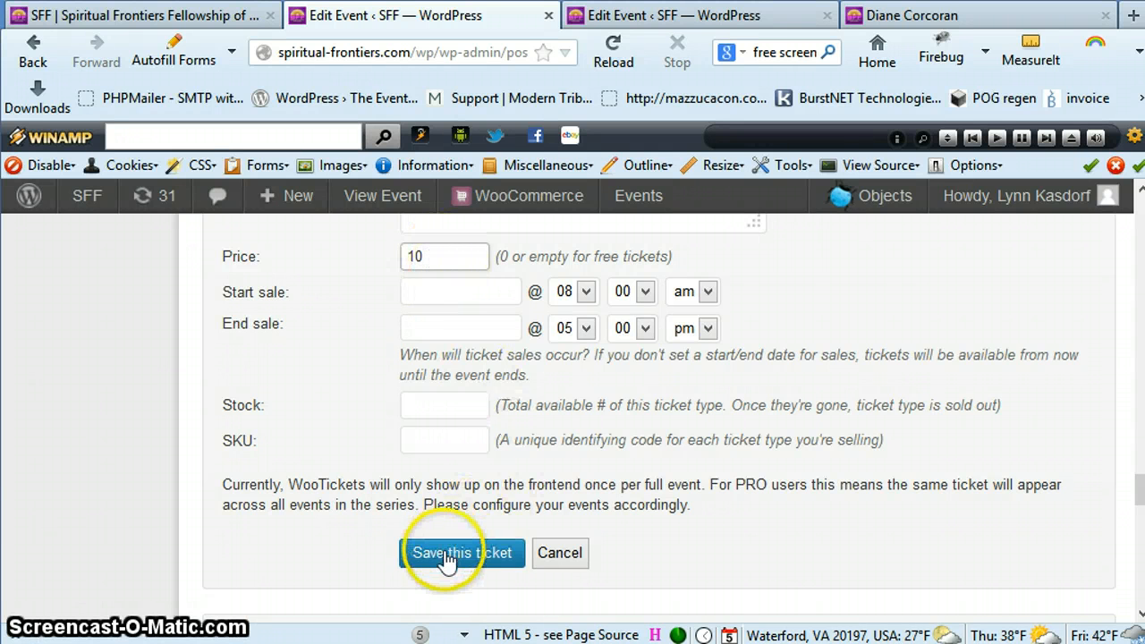
click(987, 482)
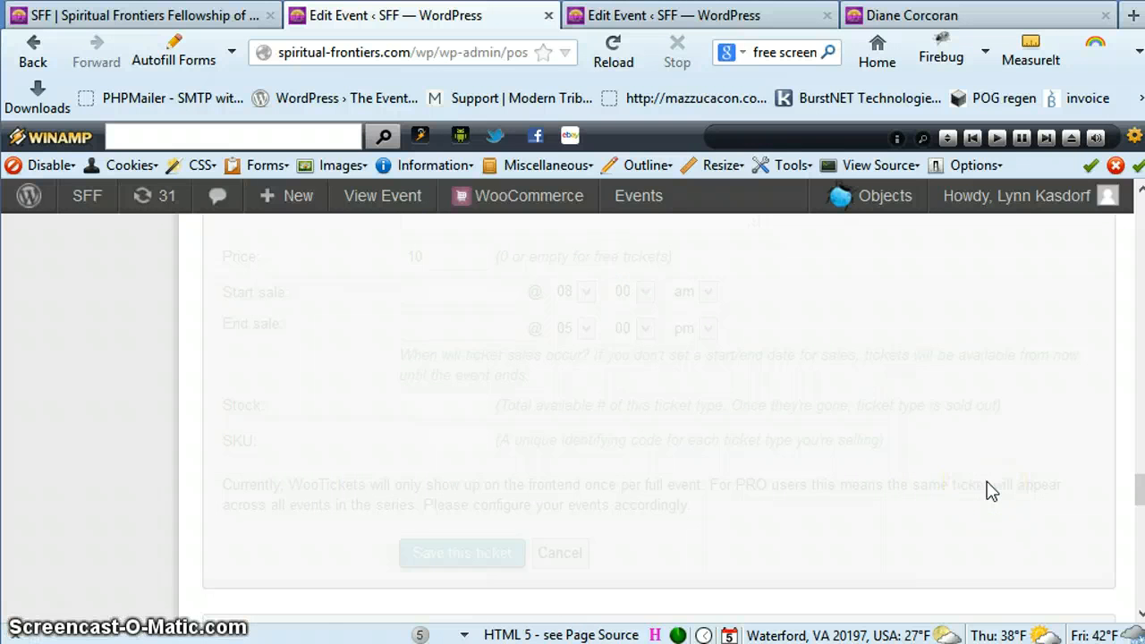
click(984, 481)
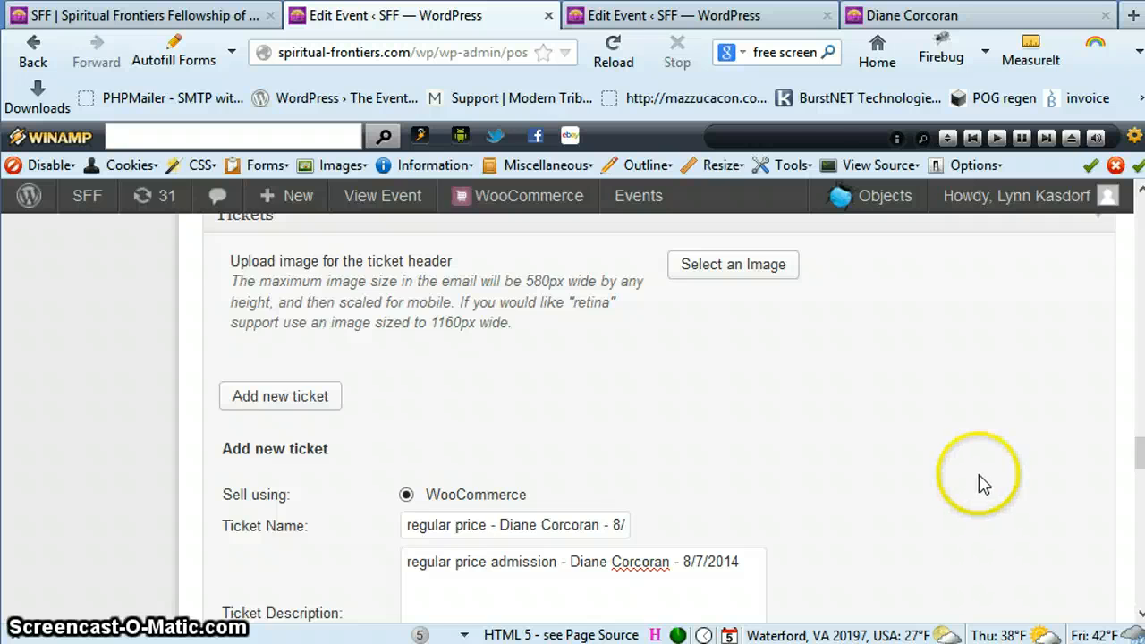
Review the event's Admission field, ticket form and remaining sections, including Excerpt, Custom Fields, Discussion, Comments, Author and Title settings
scroll(983, 481, down, 3)
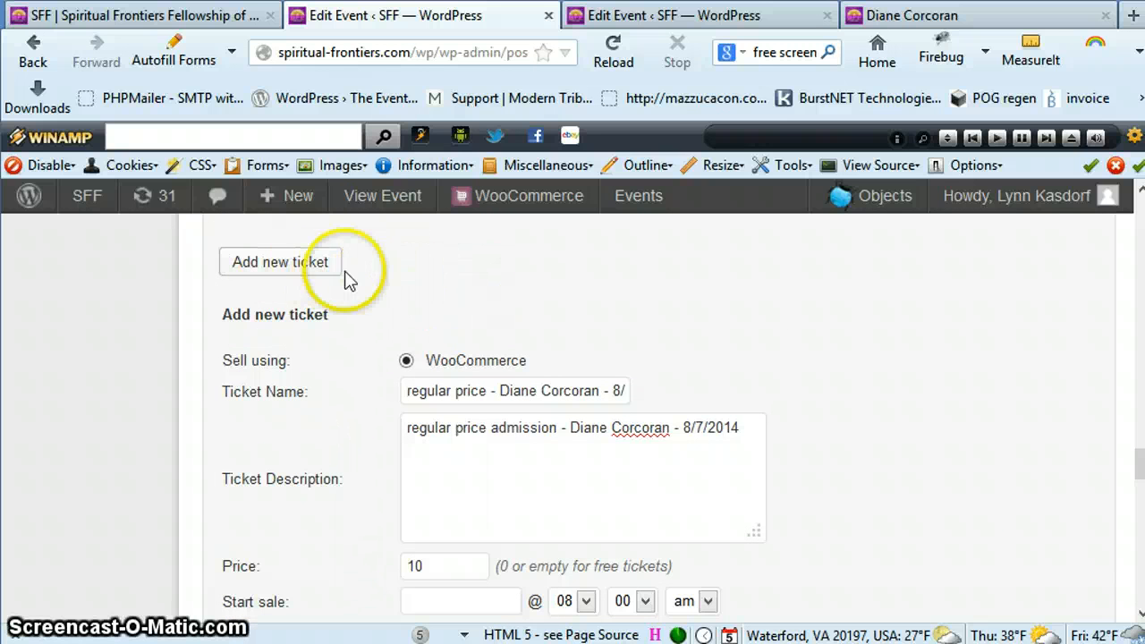
scroll(973, 444, up, 5)
scroll(973, 445, up, 6)
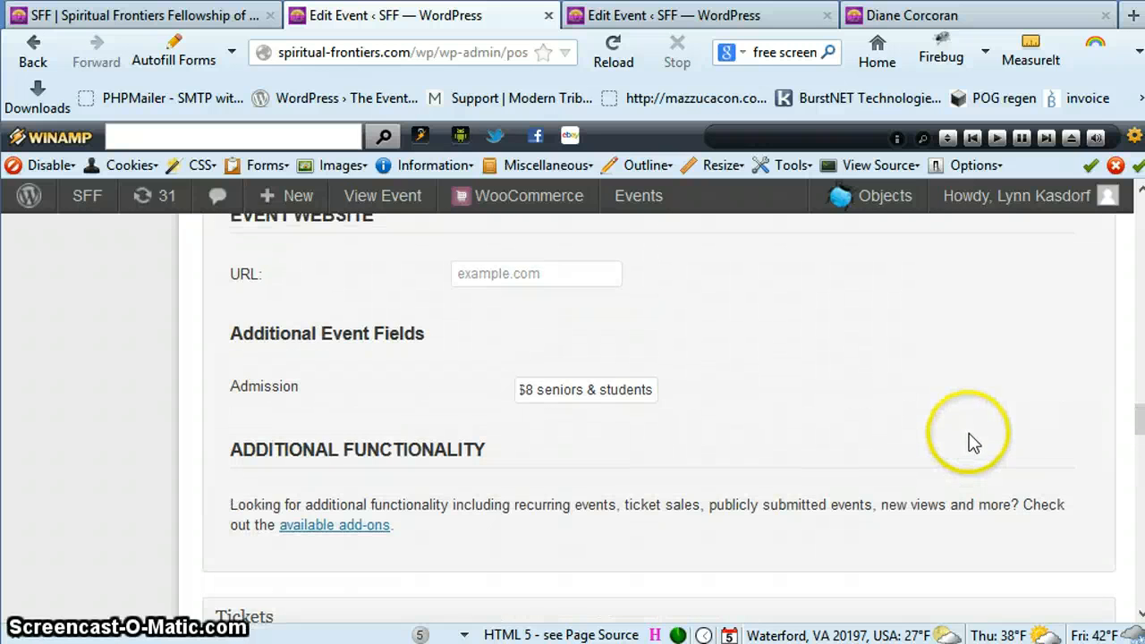
scroll(973, 444, down, 8)
scroll(973, 443, down, 8)
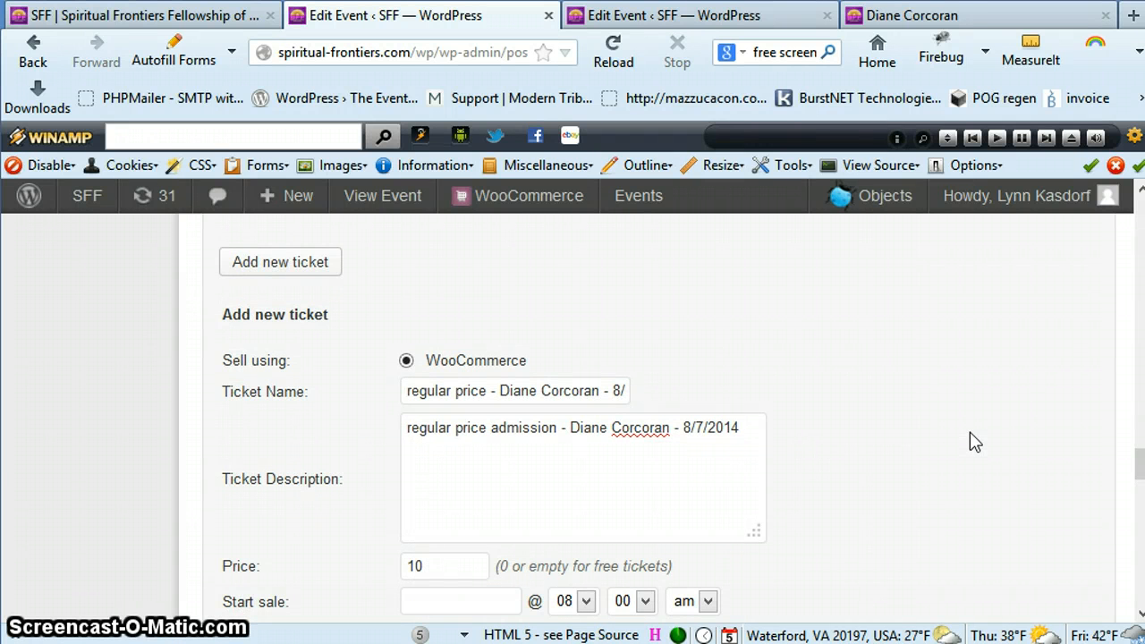
scroll(973, 443, down, 5)
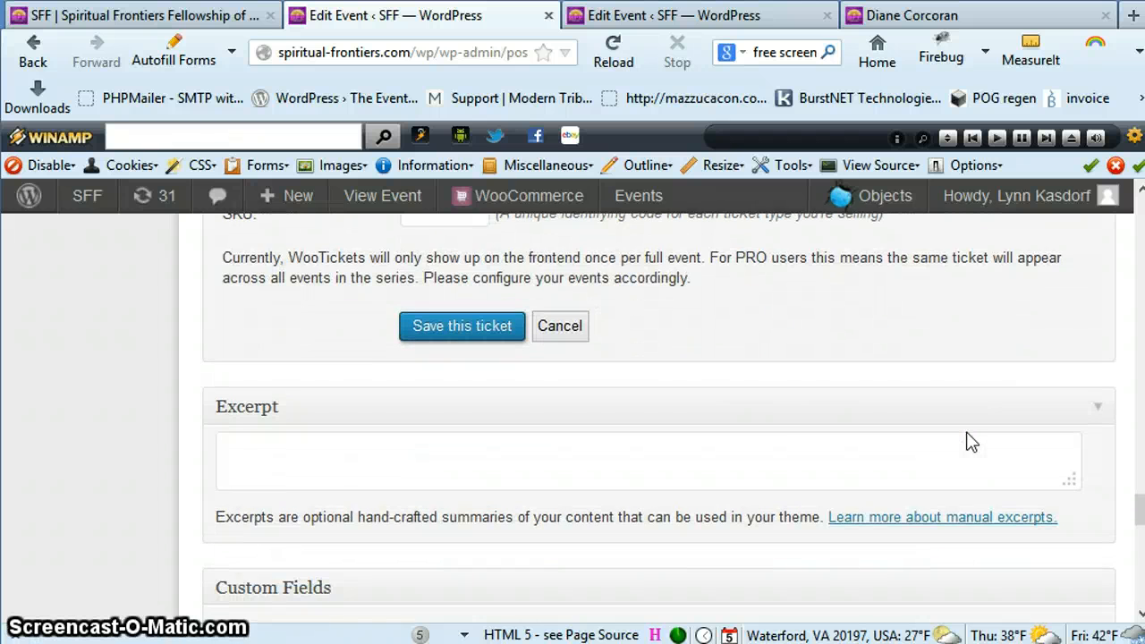
scroll(971, 442, down, 3)
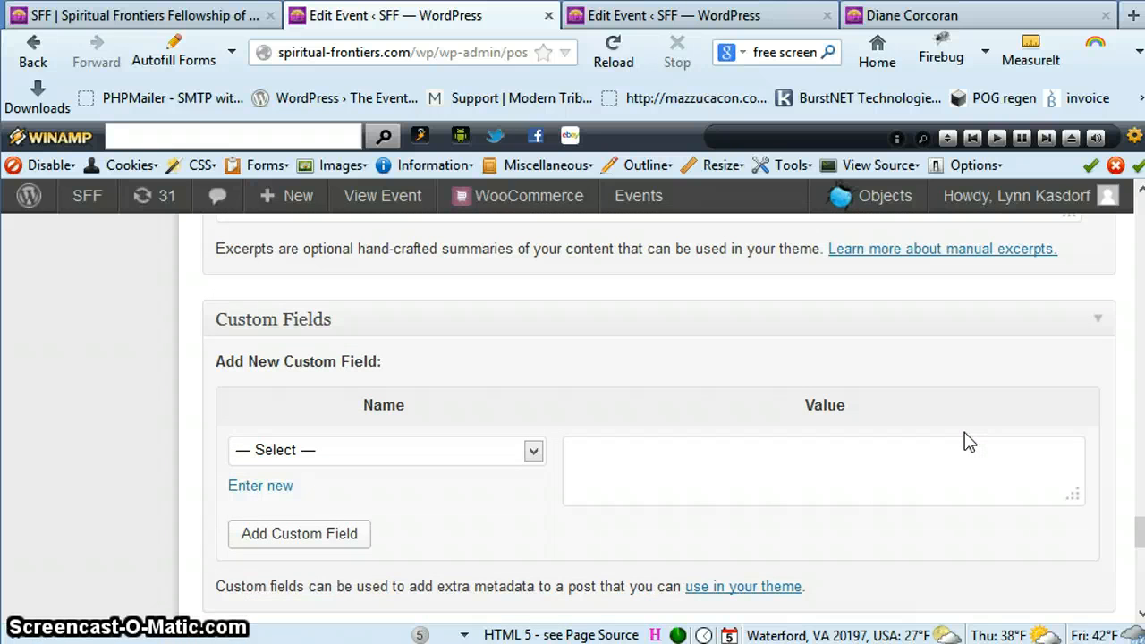
scroll(969, 442, down, 5)
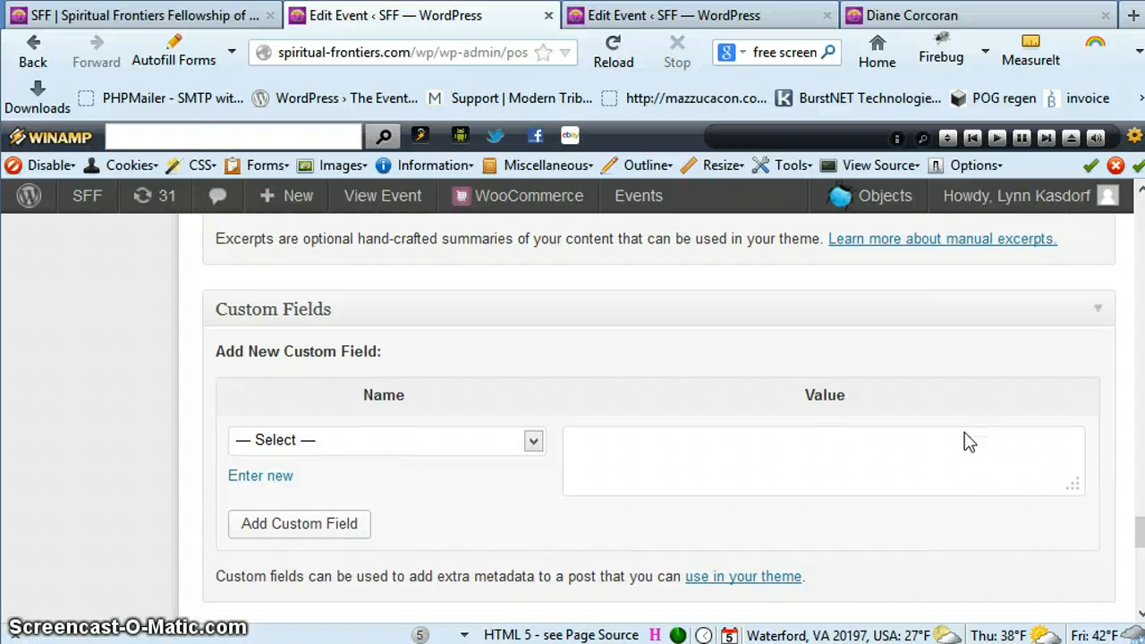
scroll(969, 442, down, 3)
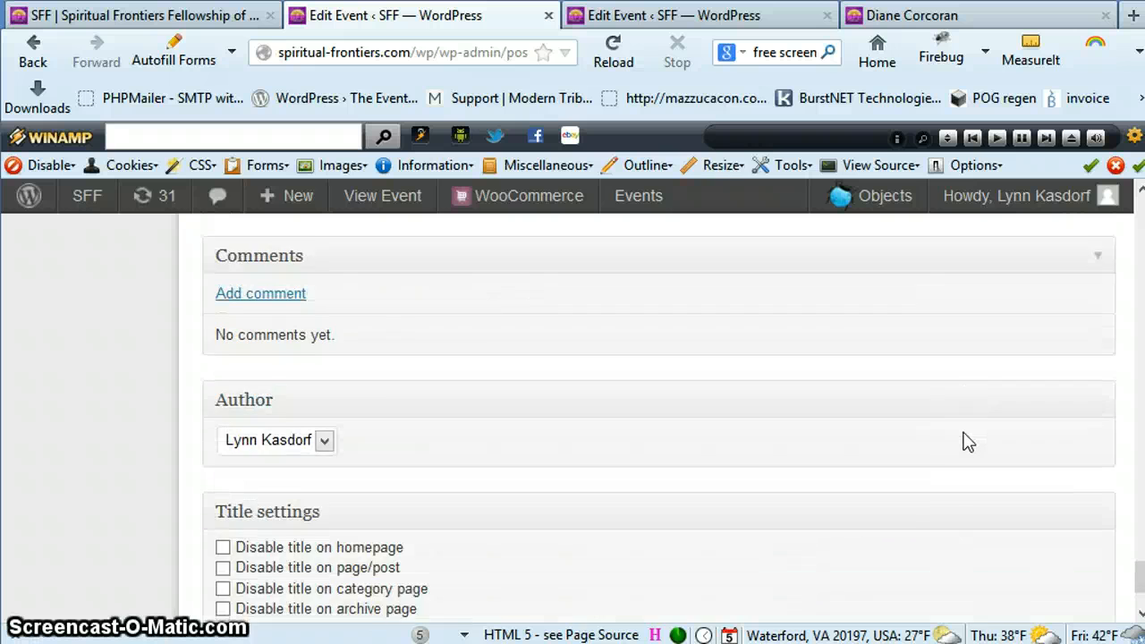
scroll(969, 442, up, 7)
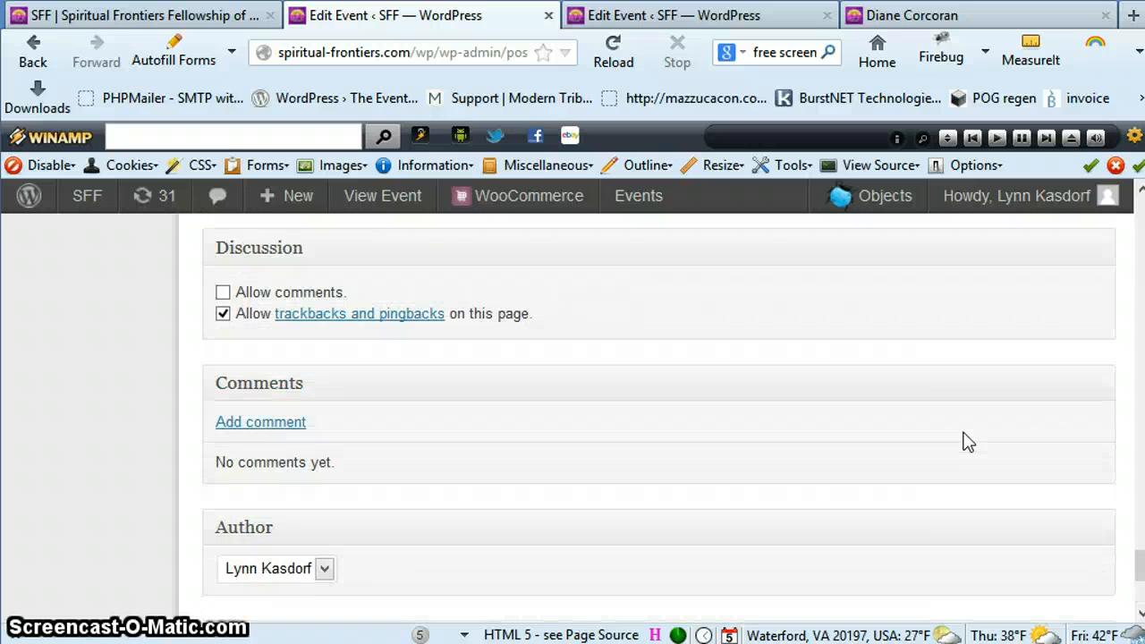
scroll(969, 442, up, 7)
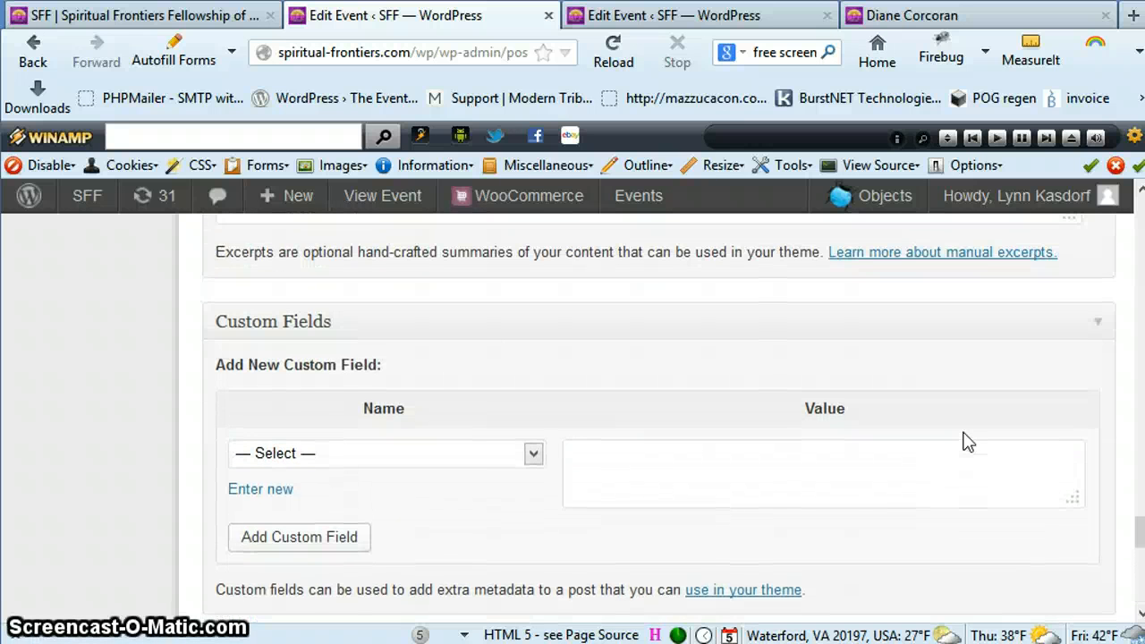
scroll(968, 442, up, 6)
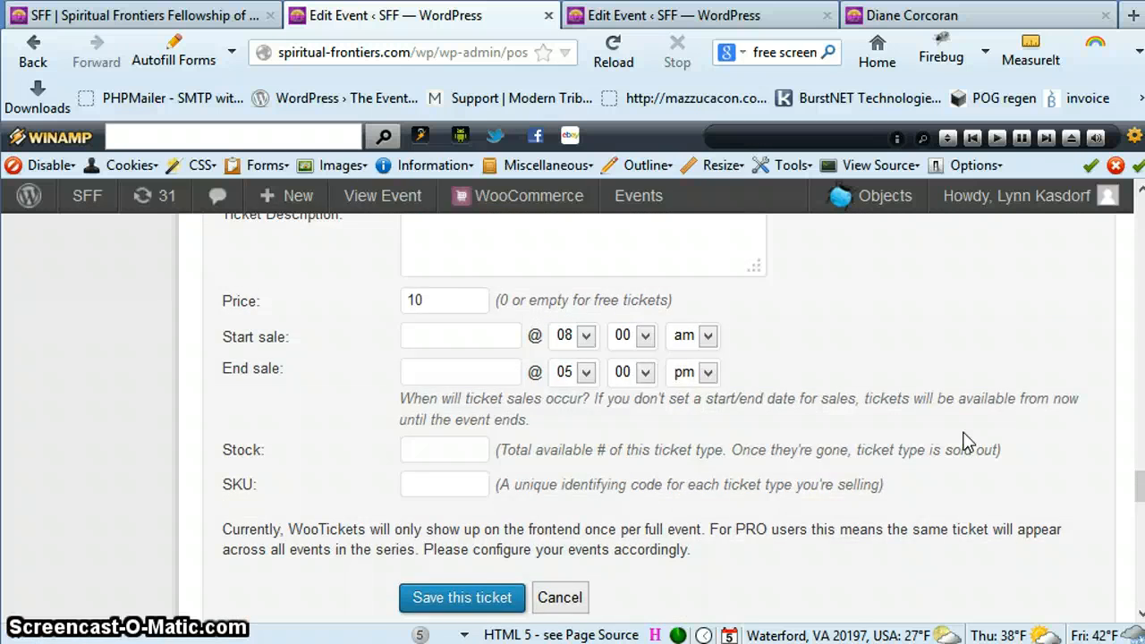
scroll(969, 442, up, 4)
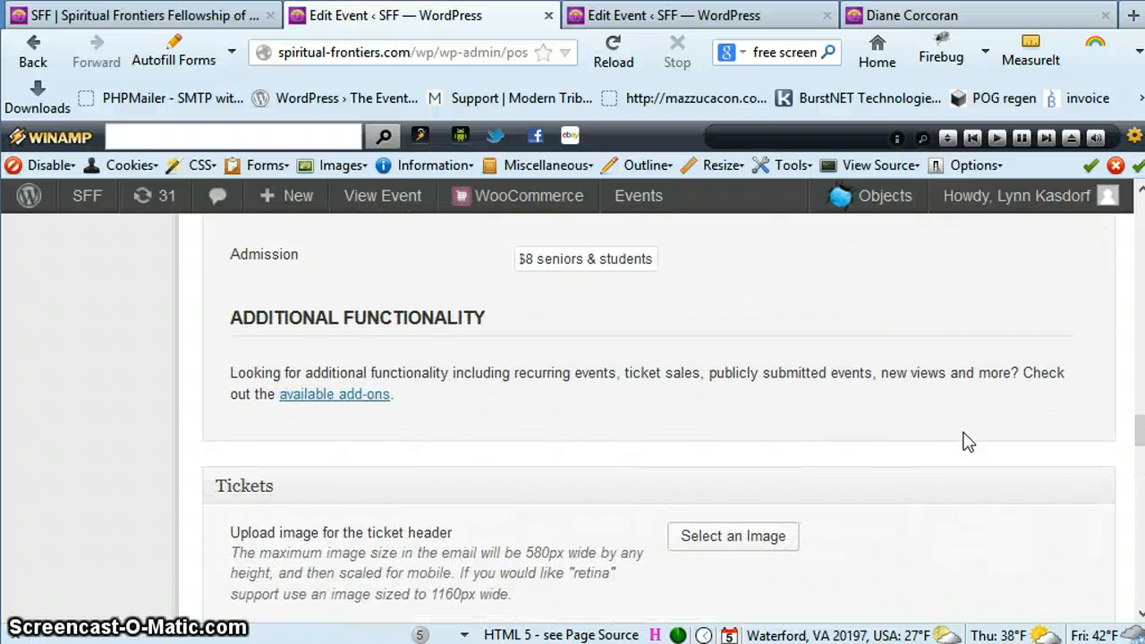
Review the event's location, organizer, featured image, tags and publishing sections, and the end of its description
scroll(969, 442, up, 7)
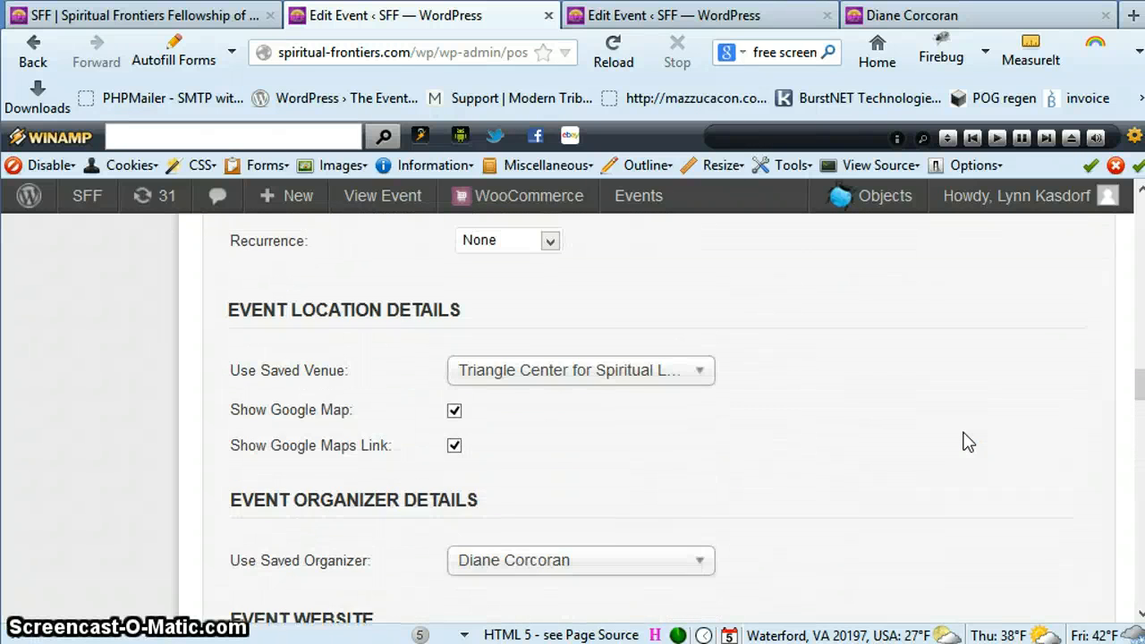
scroll(968, 441, up, 6)
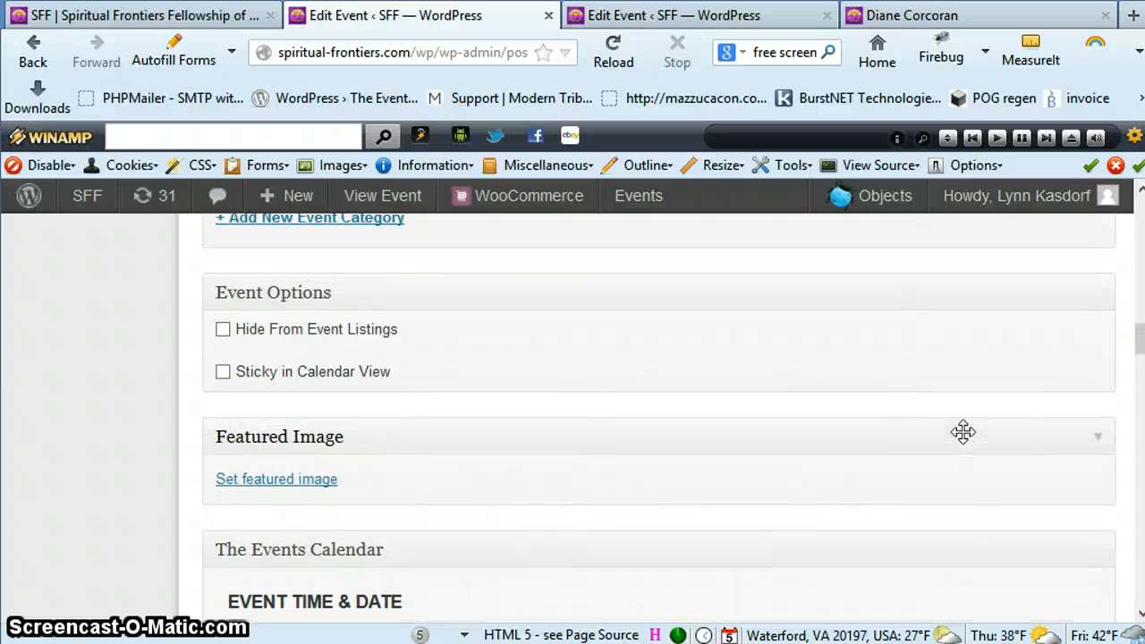
scroll(969, 441, down, 2)
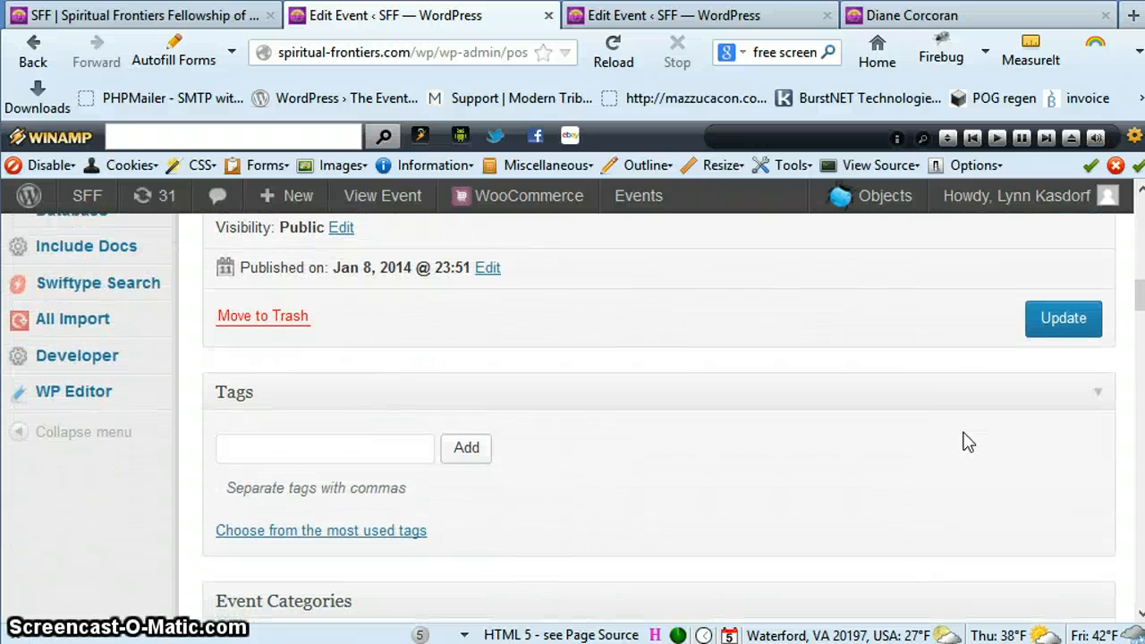
scroll(968, 442, down, 3)
scroll(969, 442, up, 5)
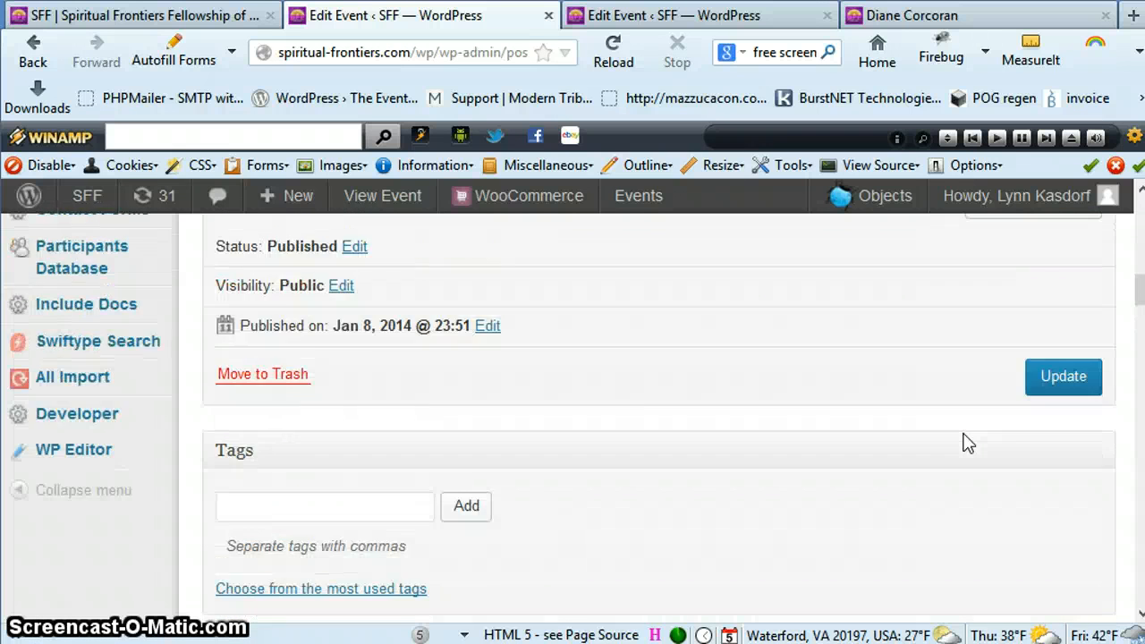
scroll(968, 441, up, 6)
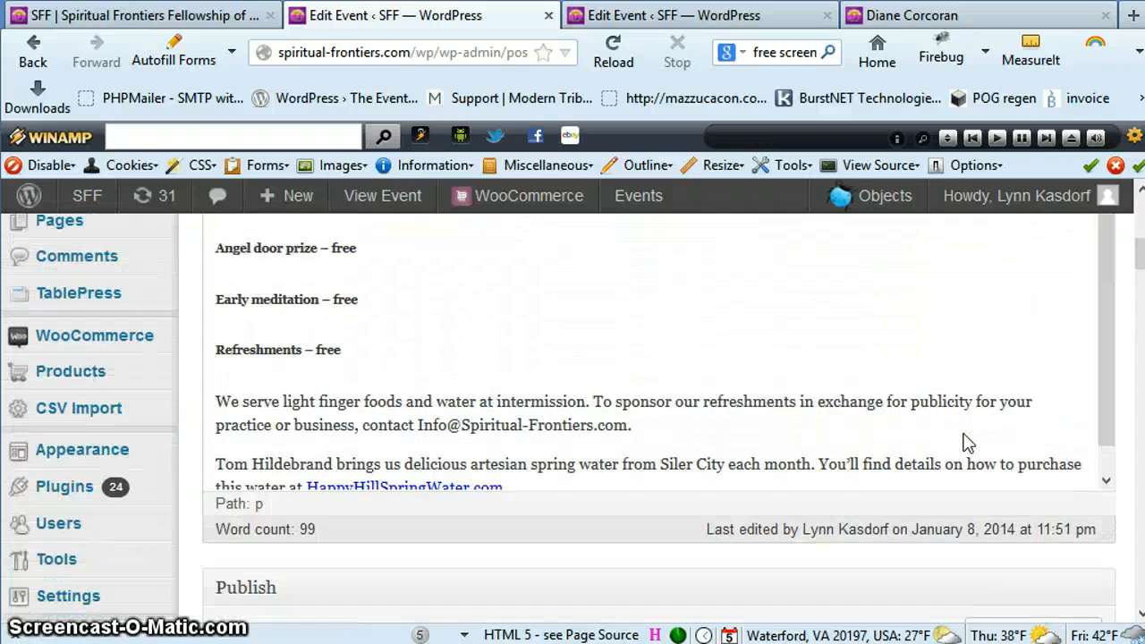
scroll(968, 442, down, 2)
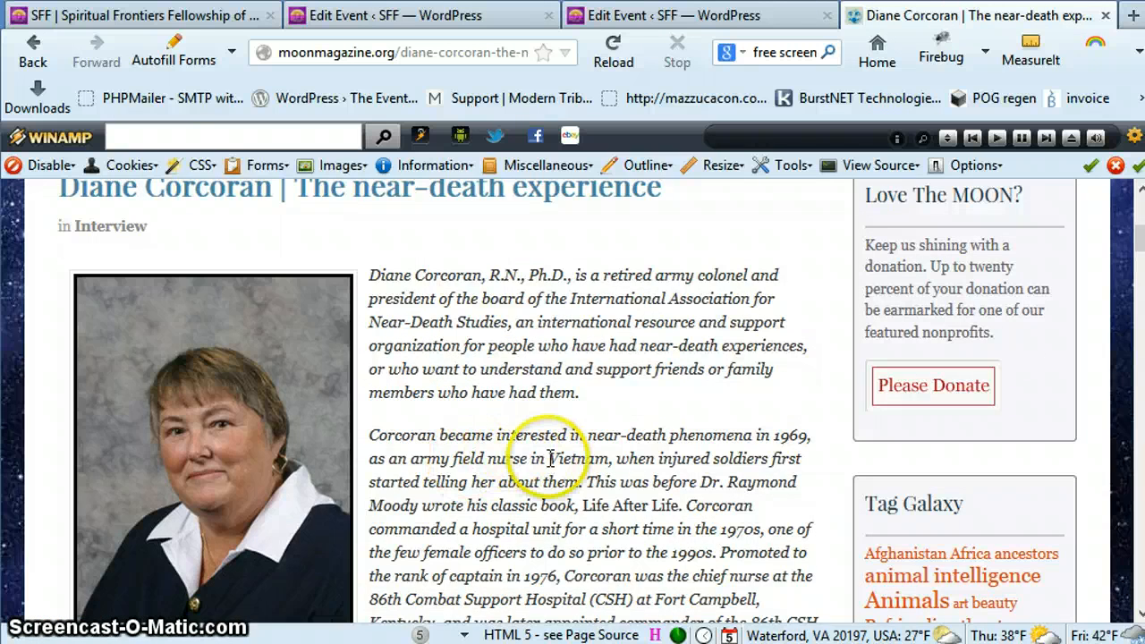
Switch to The MOON magazine interview about the near-death experience and start saving the speaker's portrait as an image file
scroll(550, 458, up, 5)
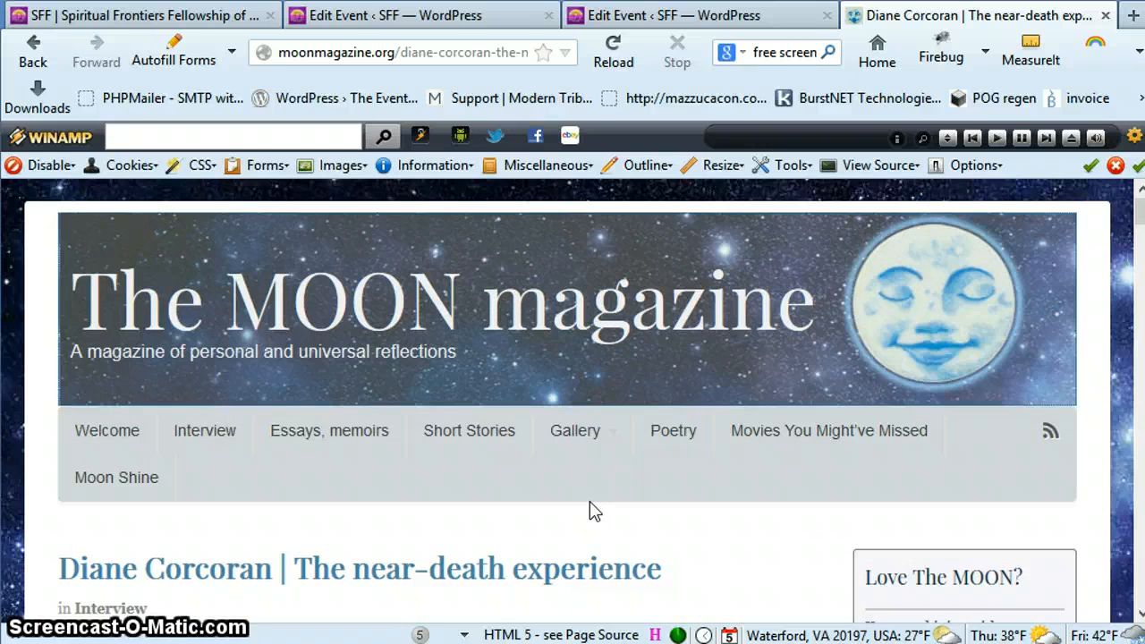
scroll(591, 510, down, 5)
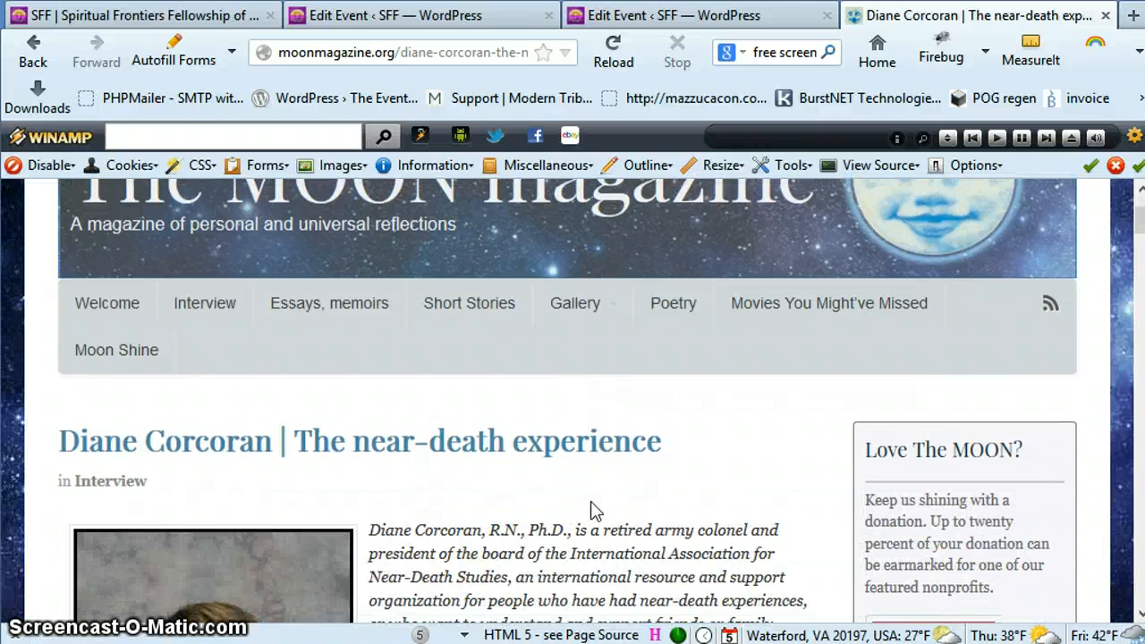
scroll(592, 502, down, 2)
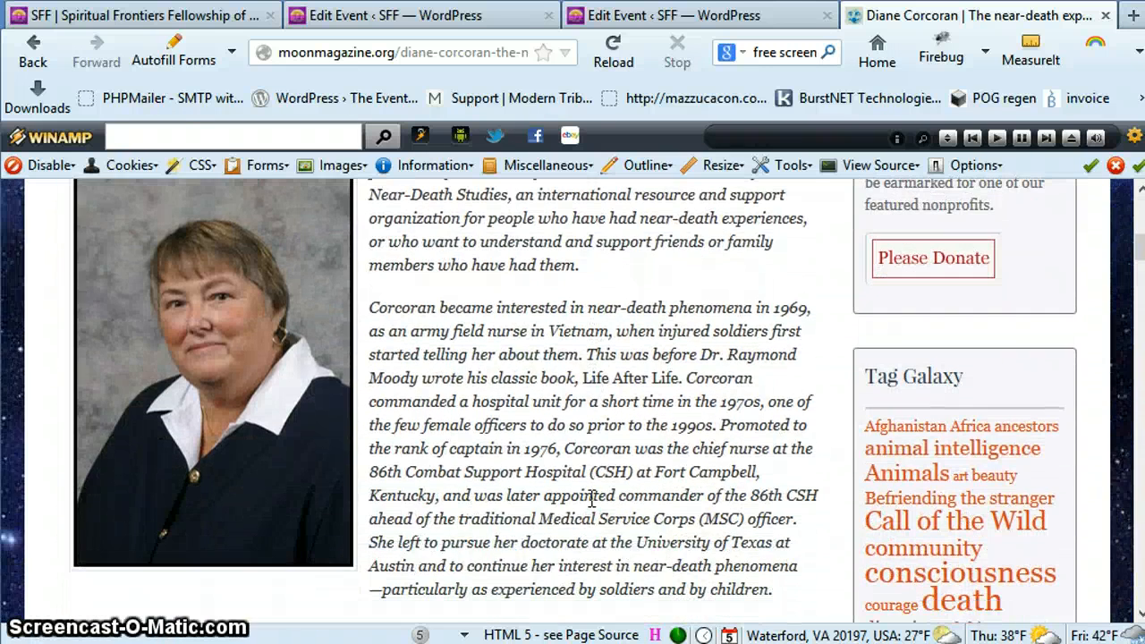
right_click(186, 342)
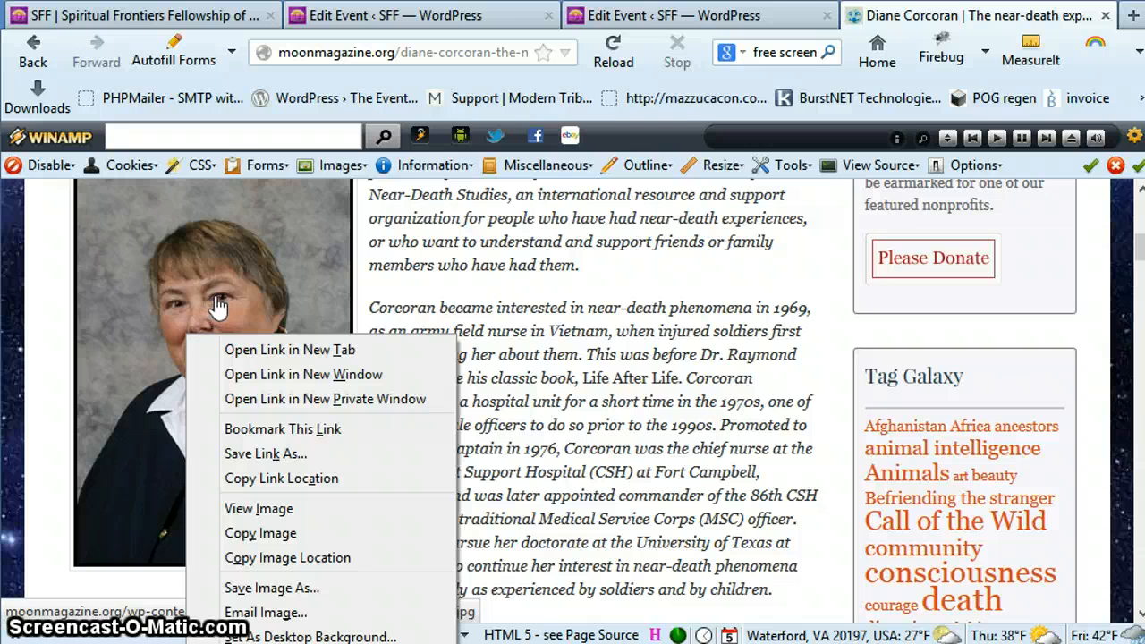
click(277, 590)
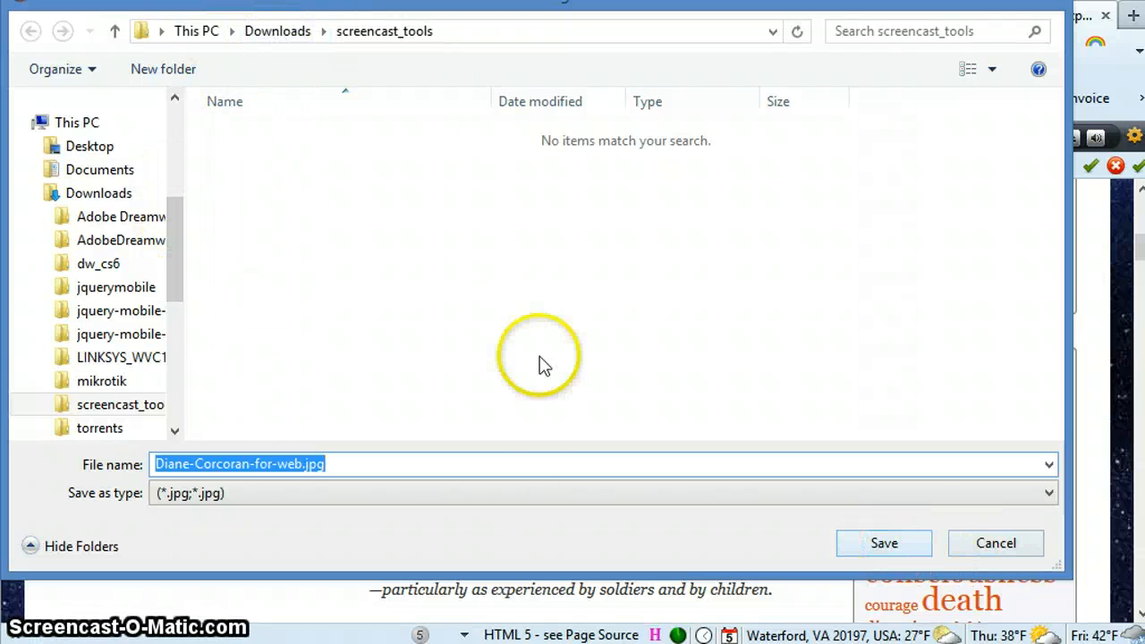
Save the portrait under its suggested file name in the wamp\www folder on Local Disk (C:)
click(179, 398)
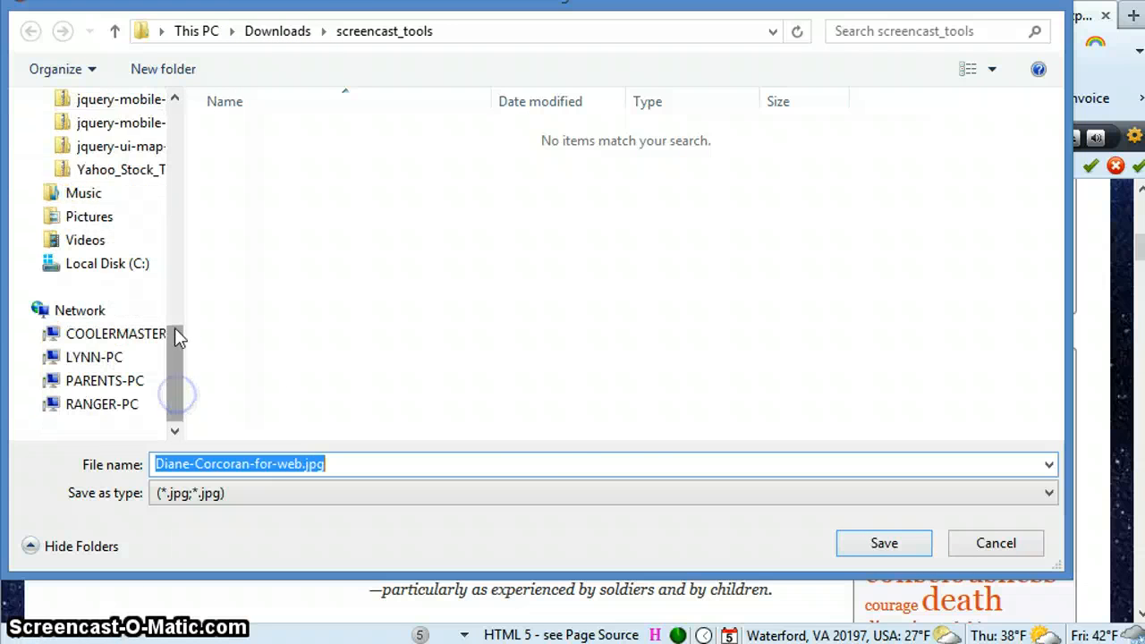
click(91, 268)
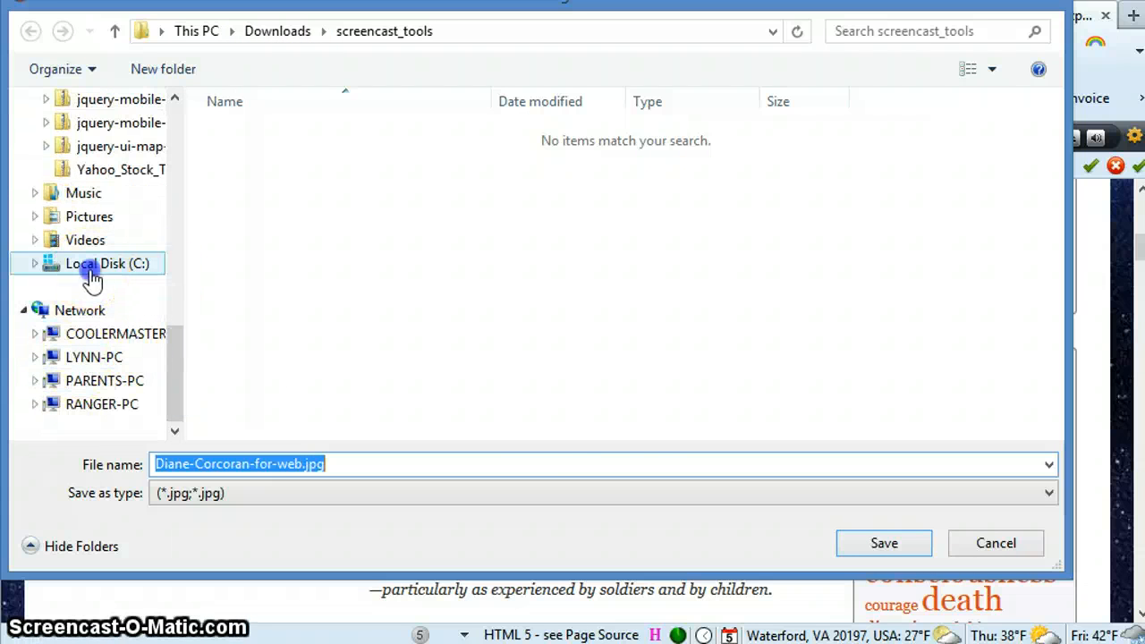
click(416, 347)
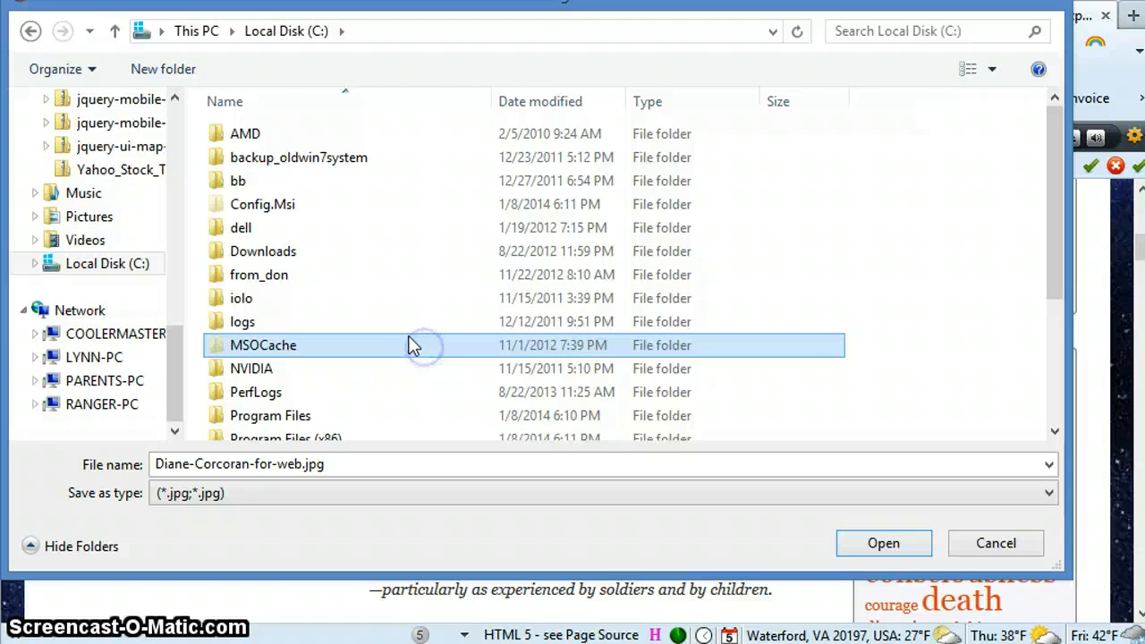
scroll(412, 347, down, 3)
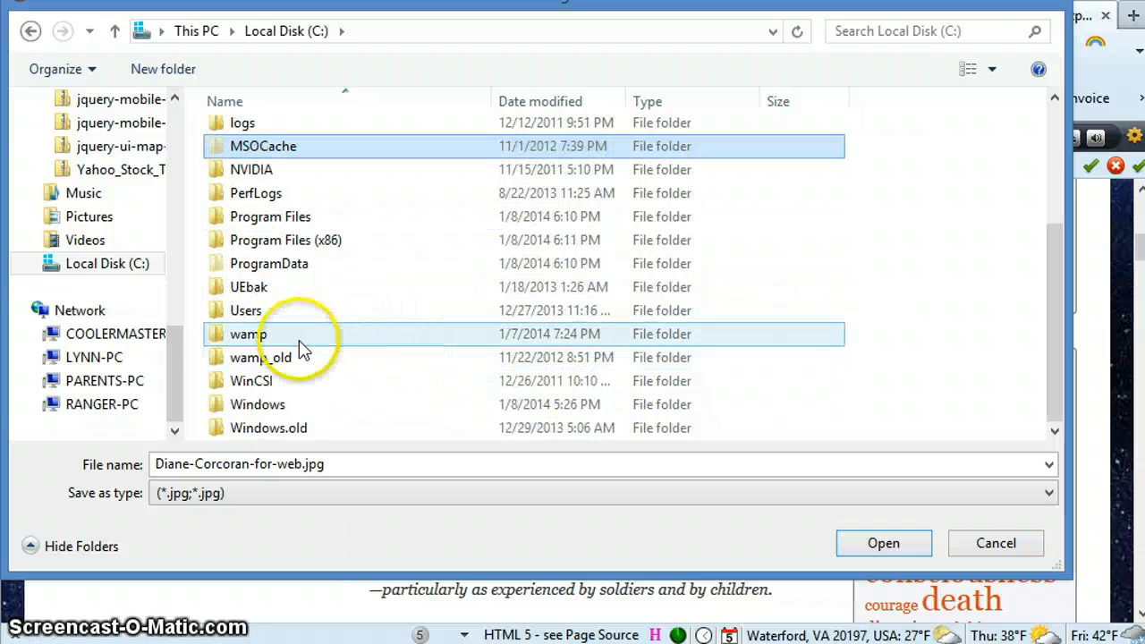
double_click(271, 340)
double_click(249, 353)
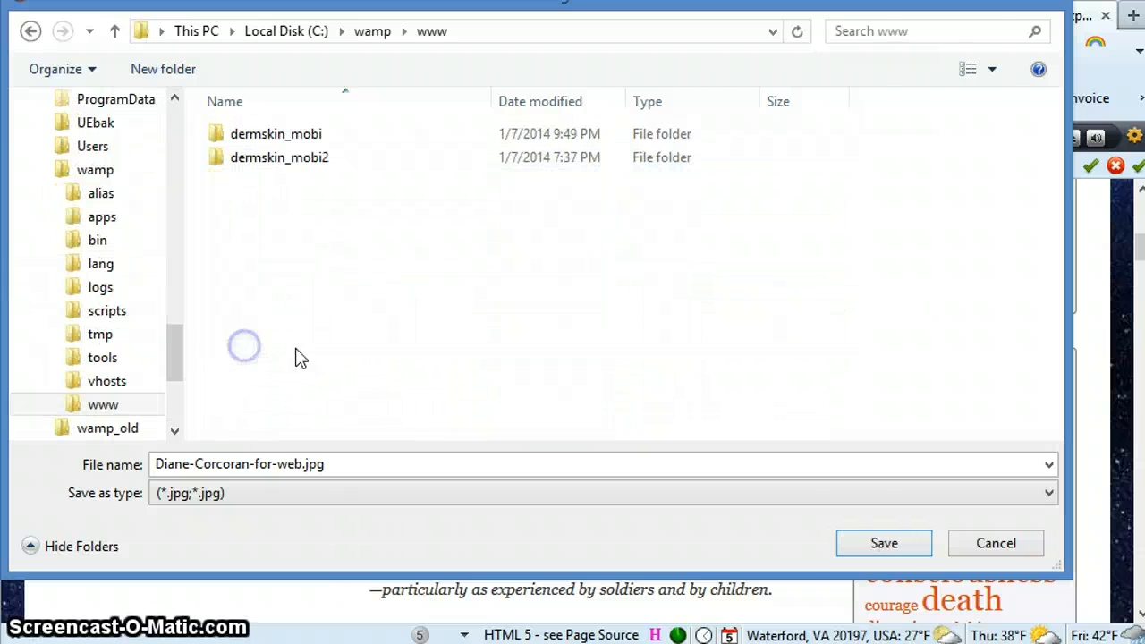
click(895, 544)
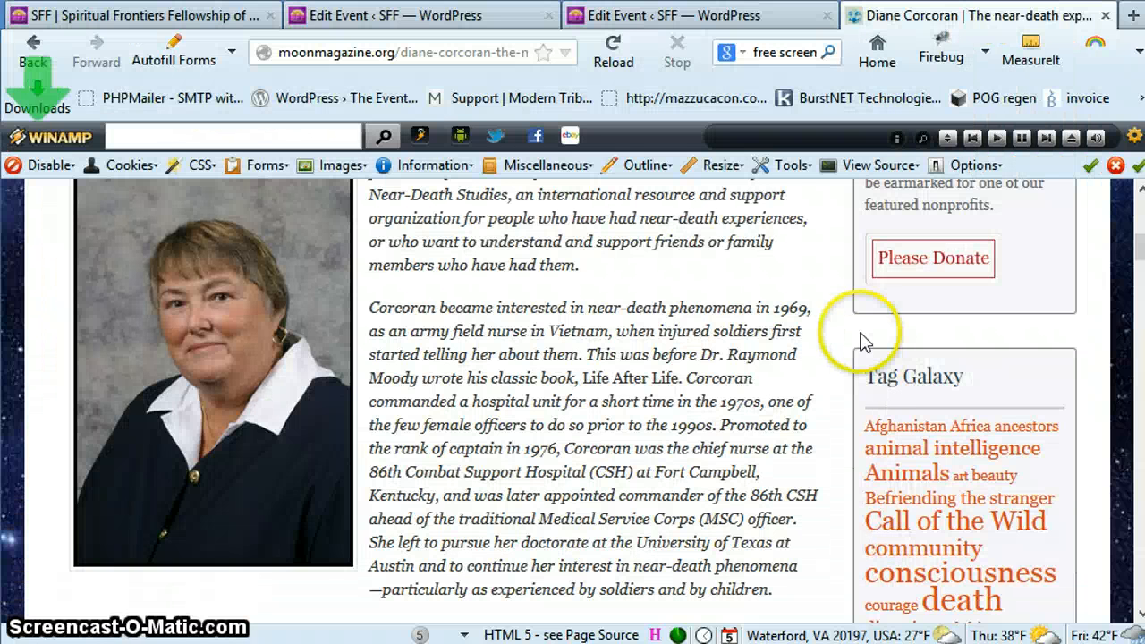
Return to the event being edited and open the featured image selection
scroll(711, 371, up, 2)
scroll(711, 371, up, 3)
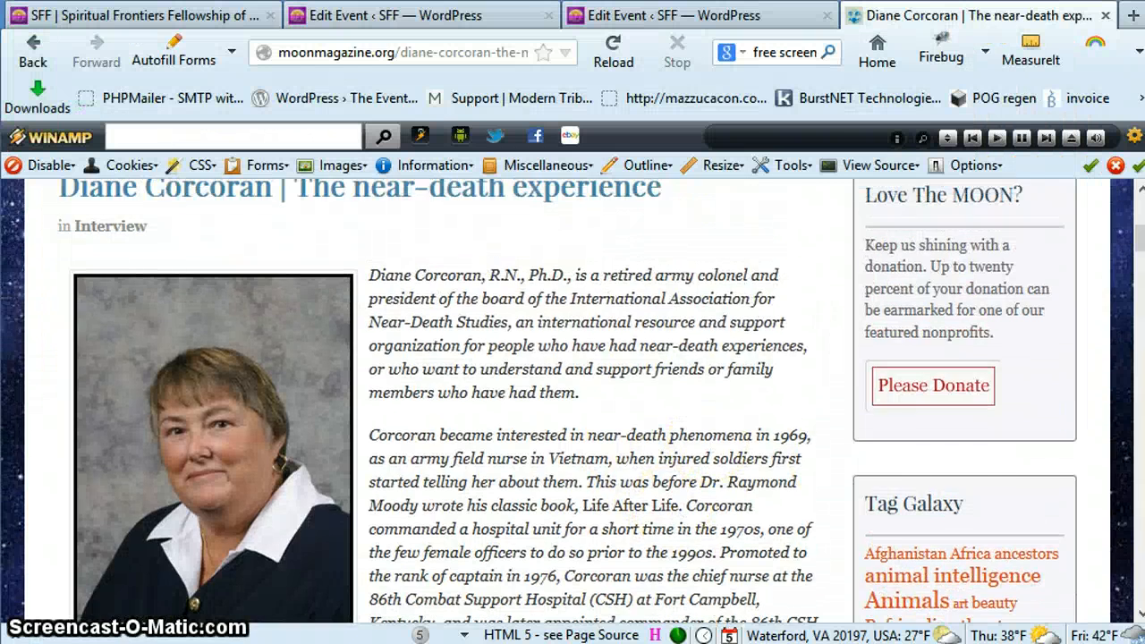
click(402, 18)
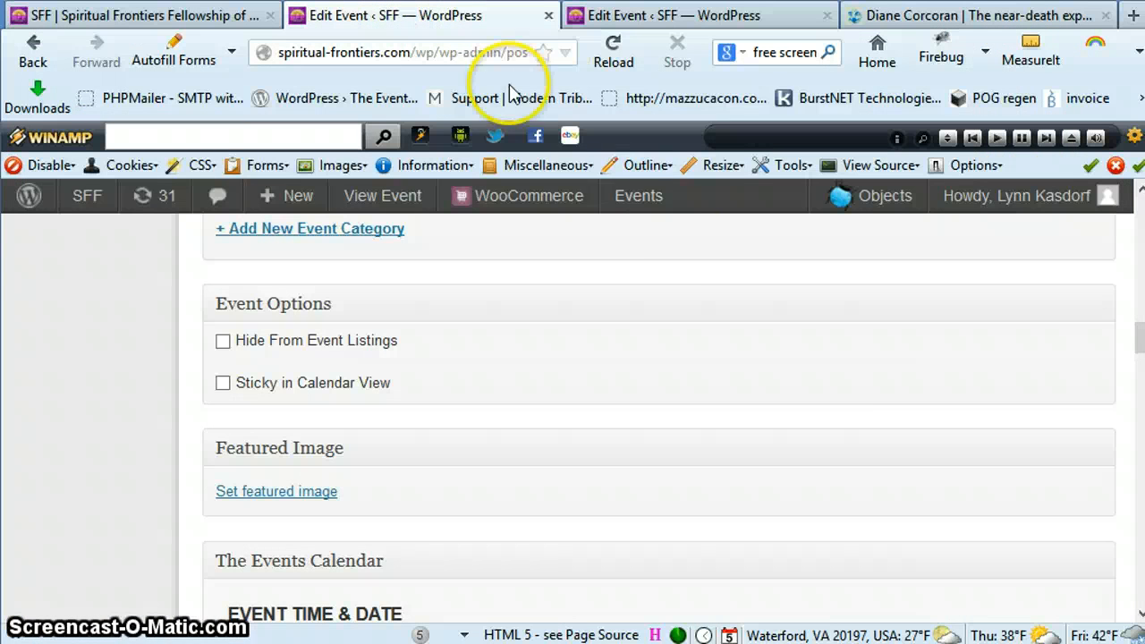
middle_click(856, 454)
scroll(868, 429, up, 2)
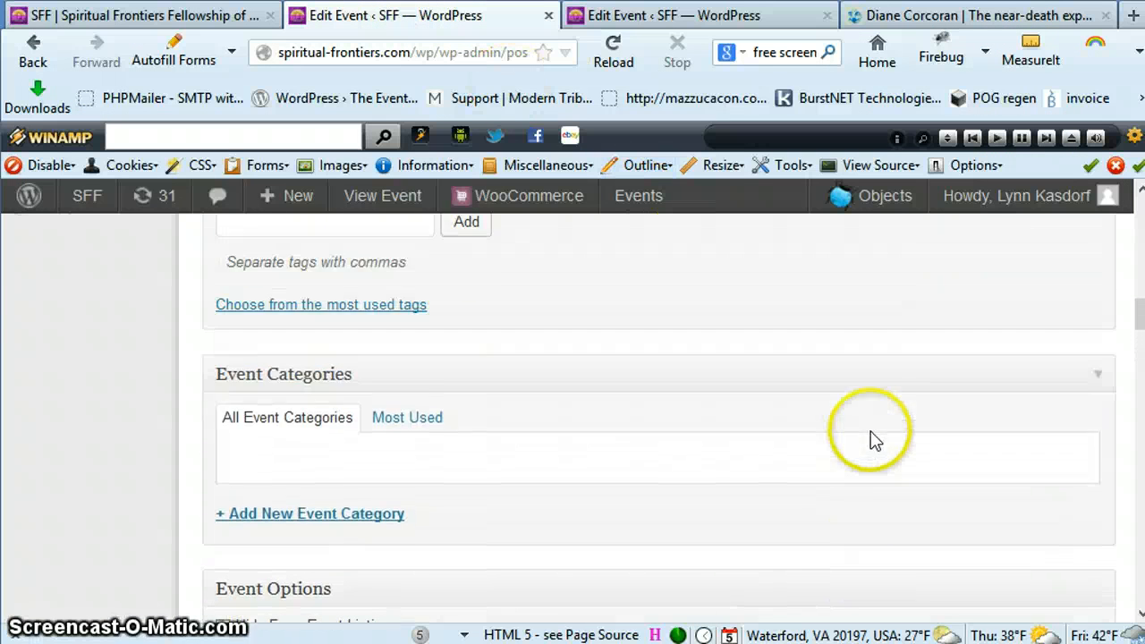
scroll(869, 433, down, 3)
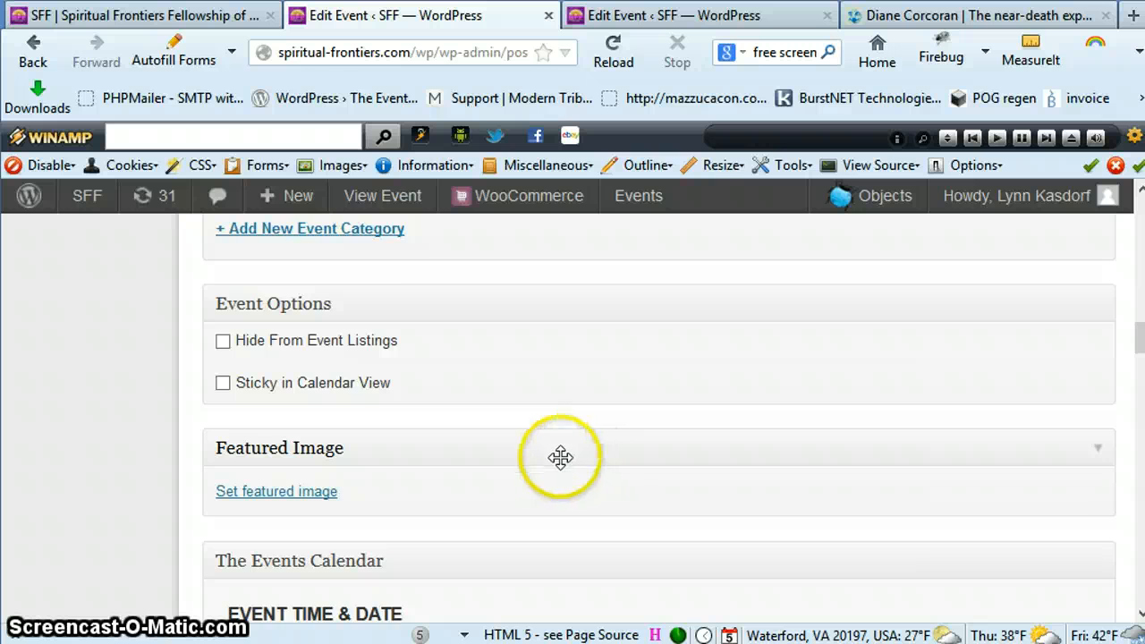
scroll(562, 449, up, 4)
scroll(573, 472, down, 4)
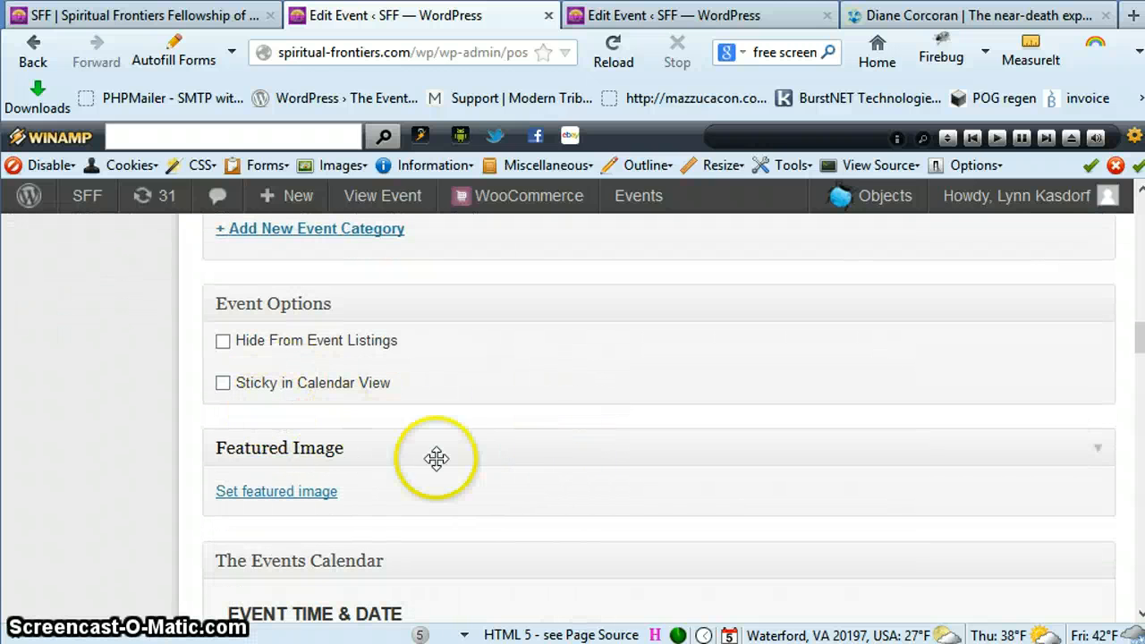
click(269, 491)
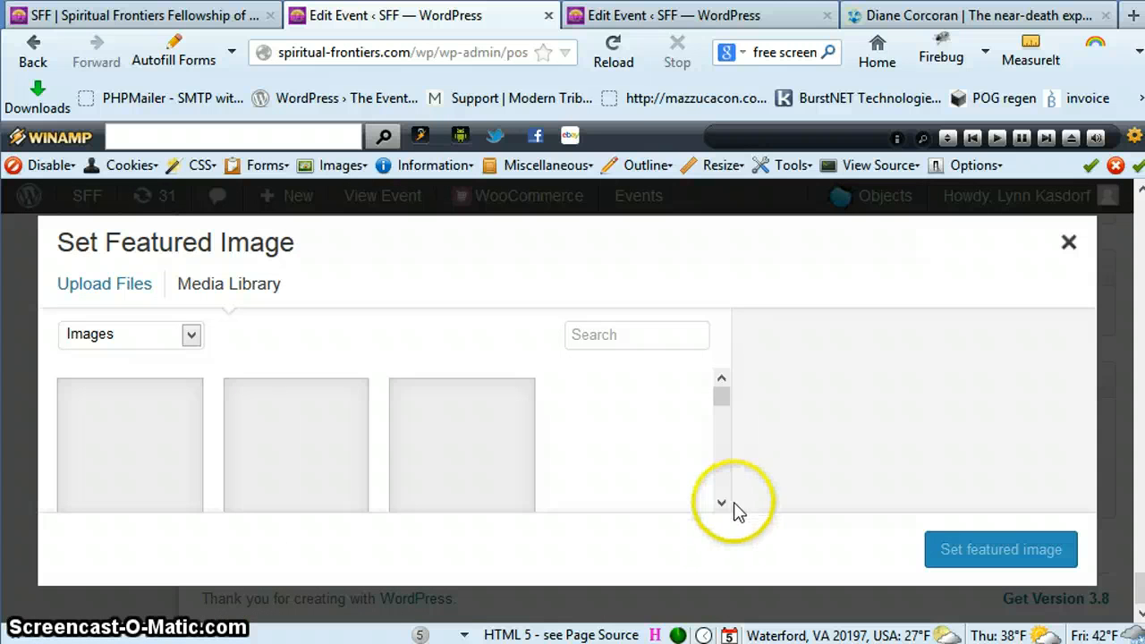
Browse the existing images in the media library
click(722, 506)
click(722, 506)
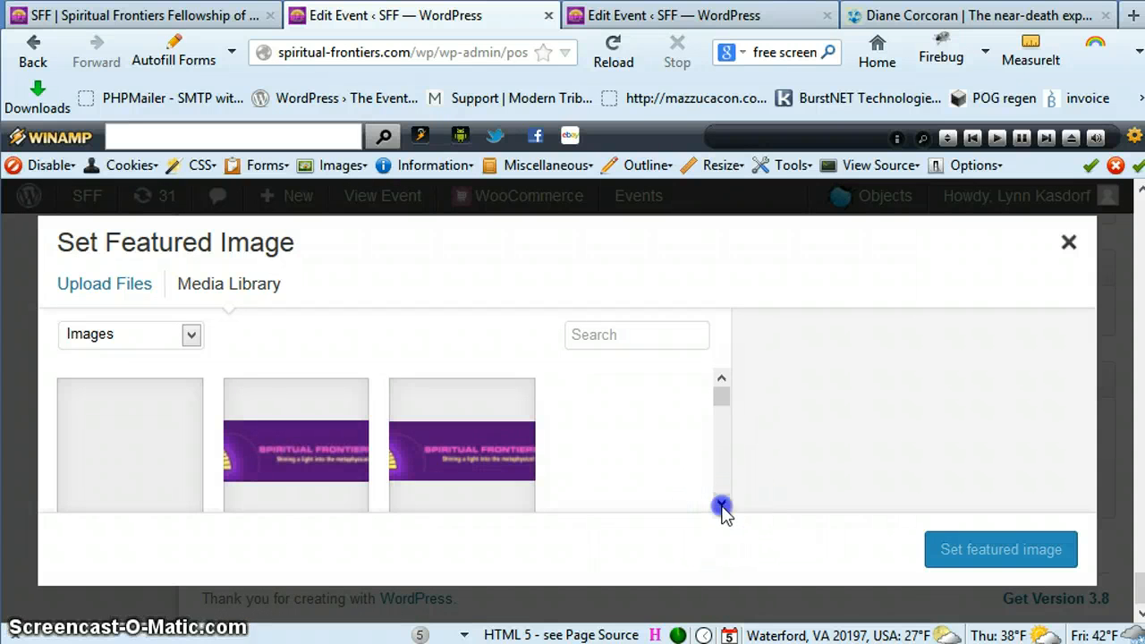
click(722, 506)
click(722, 507)
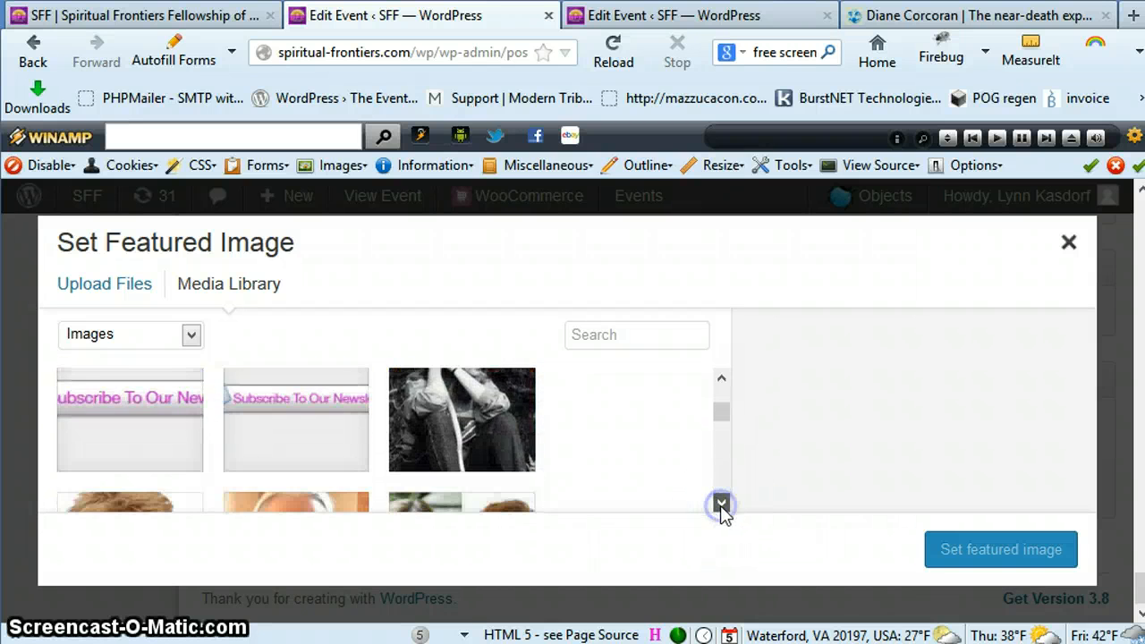
click(722, 506)
click(722, 506)
click(721, 506)
click(722, 507)
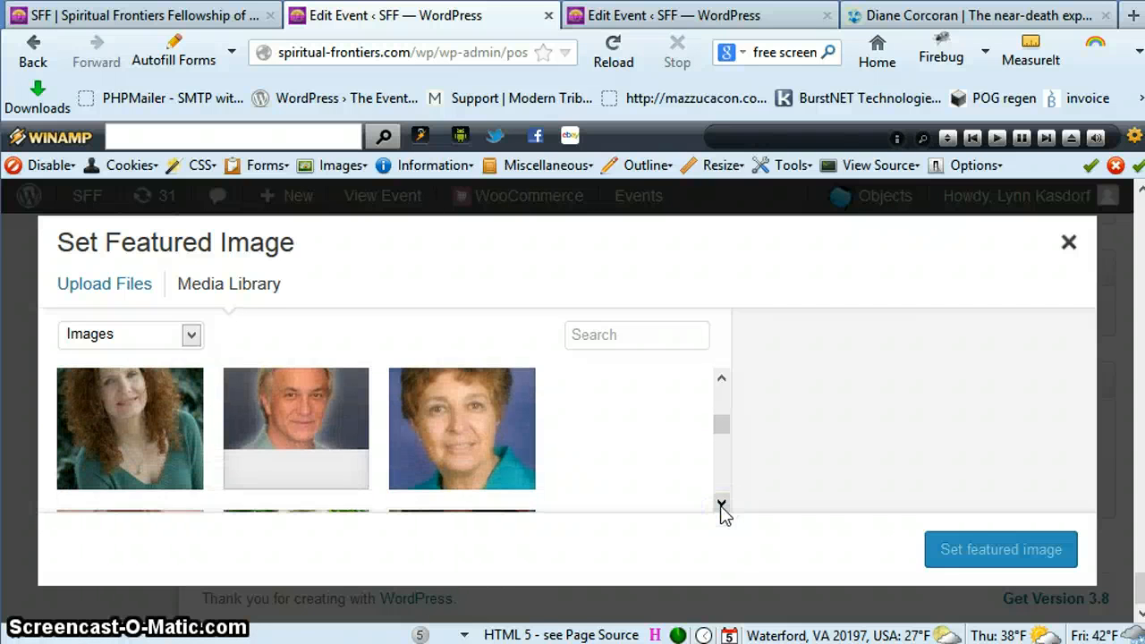
click(721, 506)
click(722, 506)
click(722, 507)
click(721, 506)
click(722, 506)
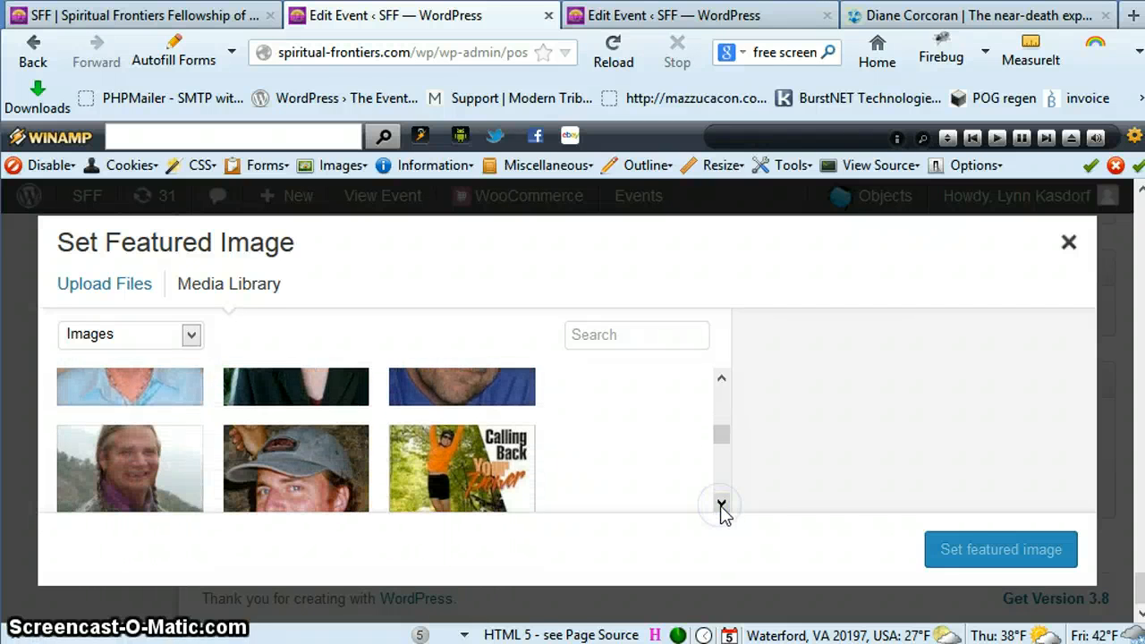
Upload the saved speaker portrait from the wamp\www folder and set it as the event's featured image
click(106, 289)
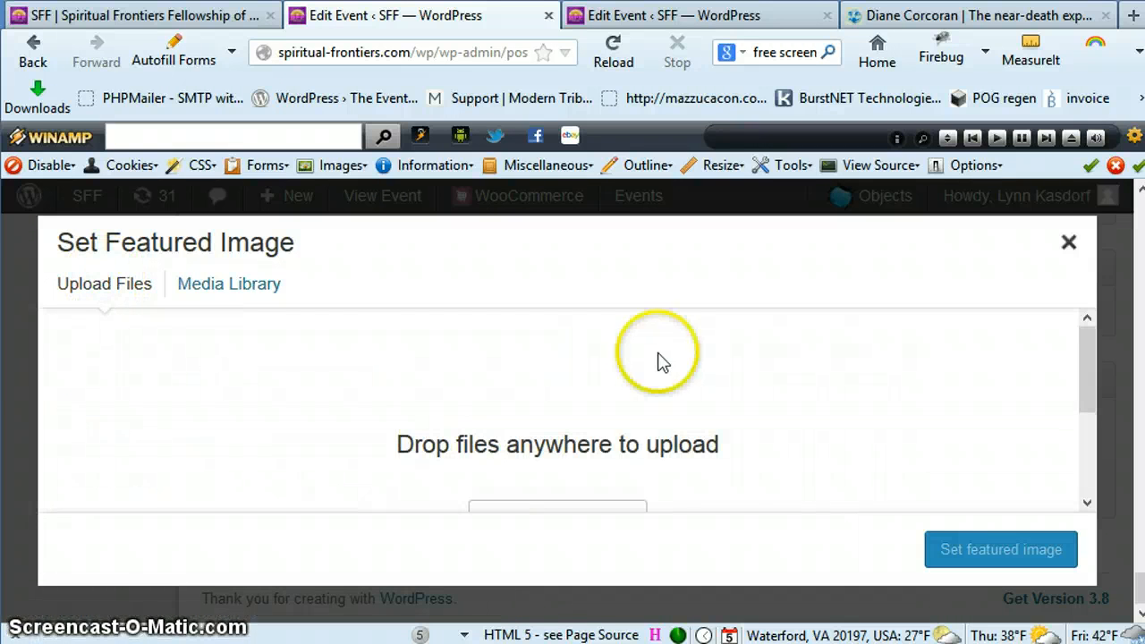
scroll(706, 393, down, 1)
click(555, 501)
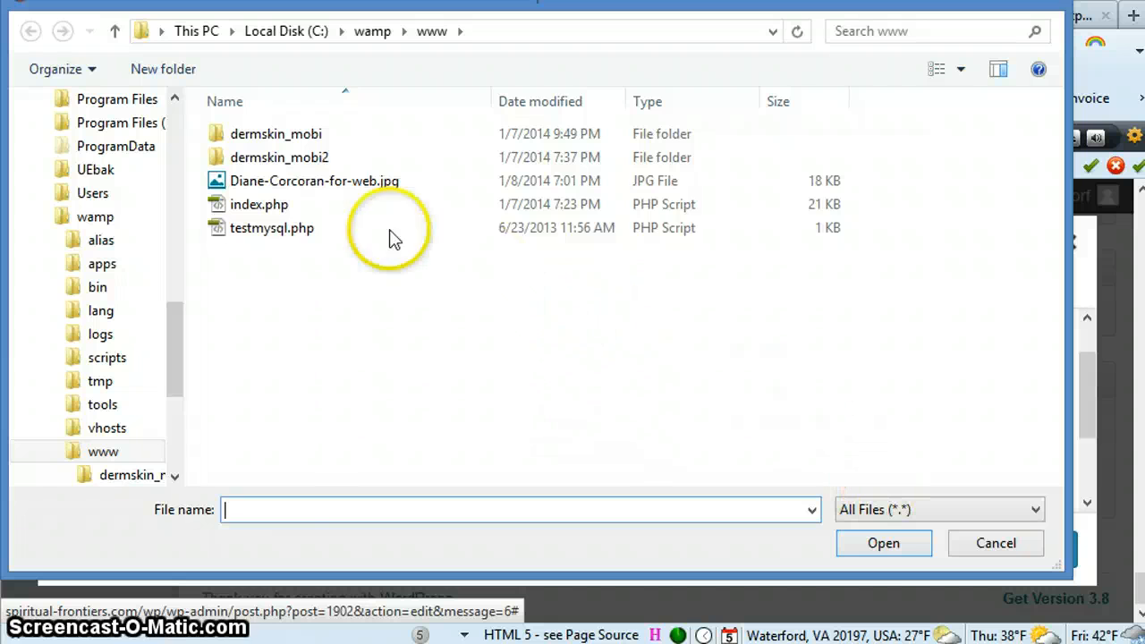
click(320, 183)
click(884, 547)
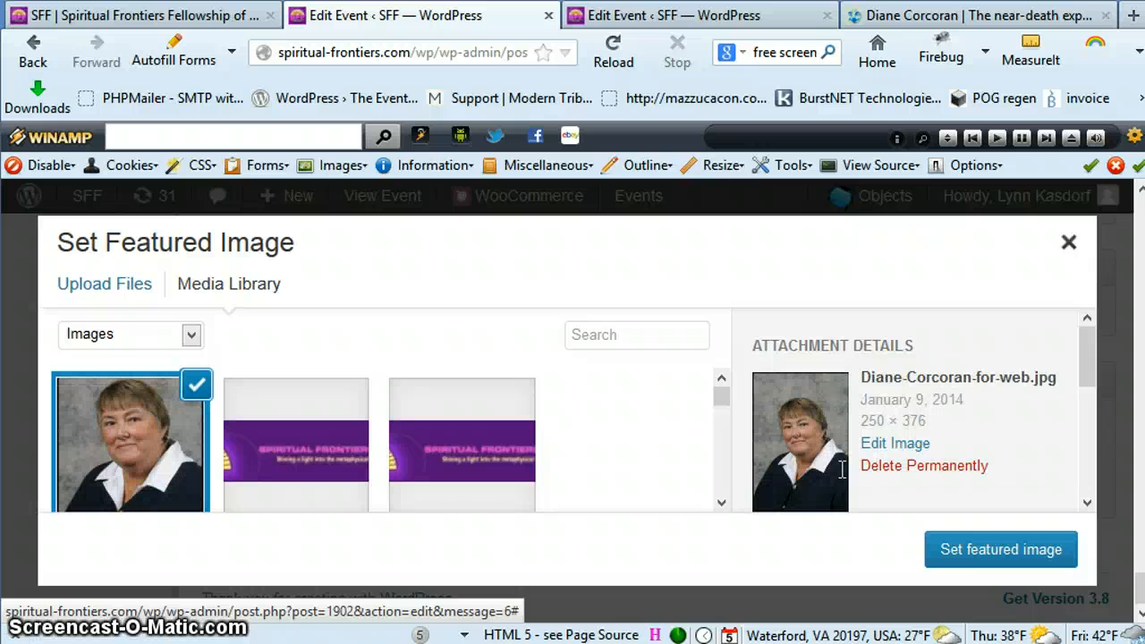
click(1009, 549)
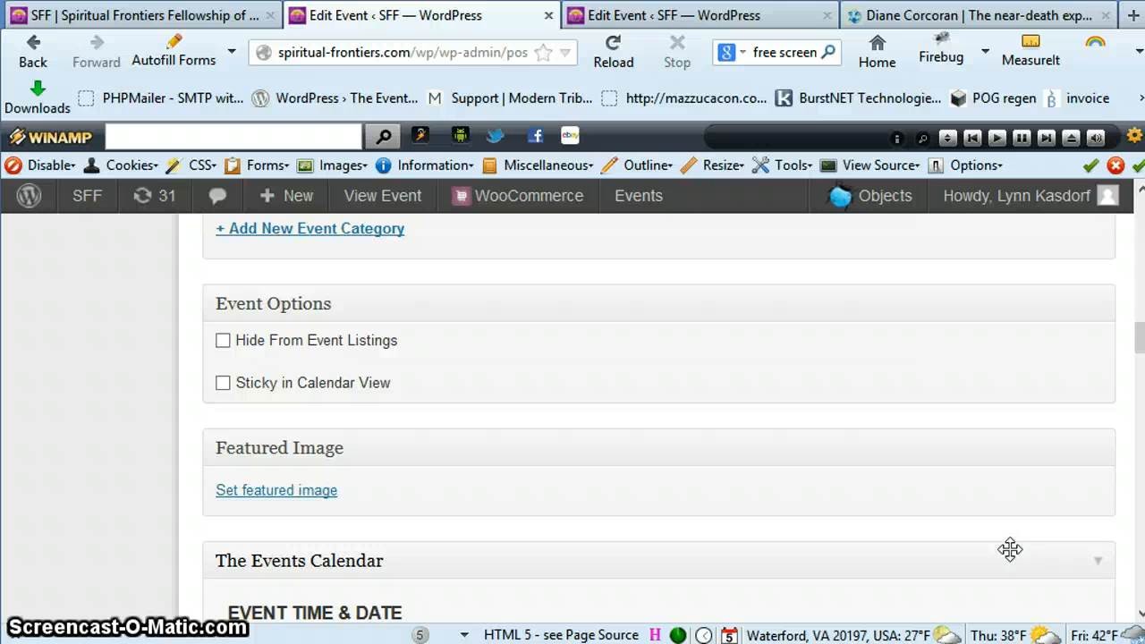
Check the portrait in the Featured Image section and update the published event
click(877, 518)
scroll(876, 519, down, 5)
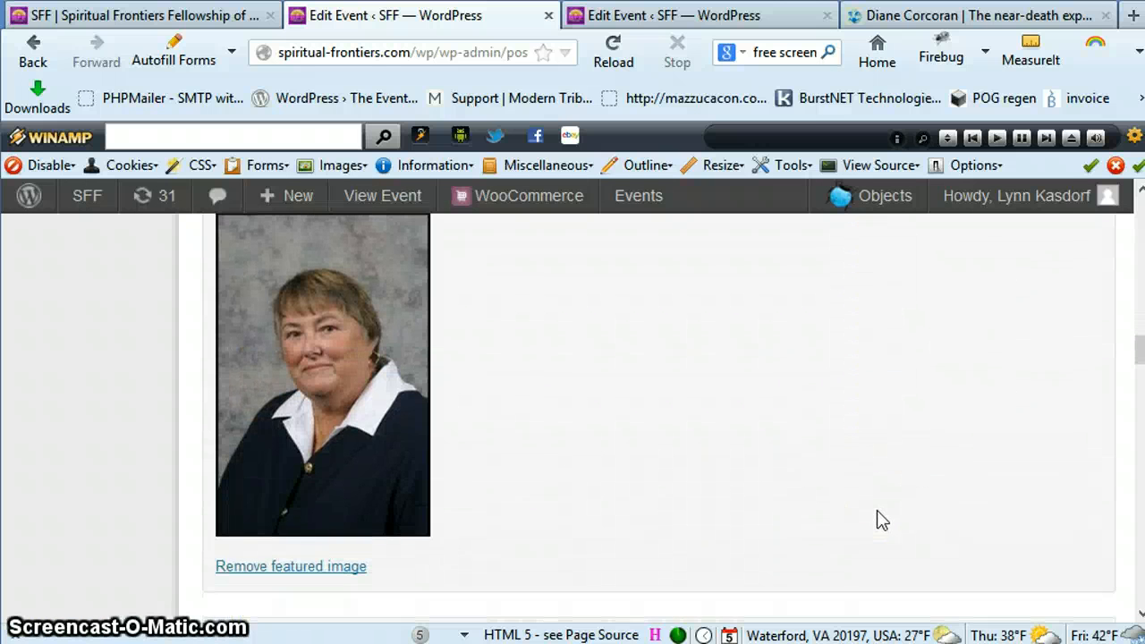
scroll(880, 519, up, 10)
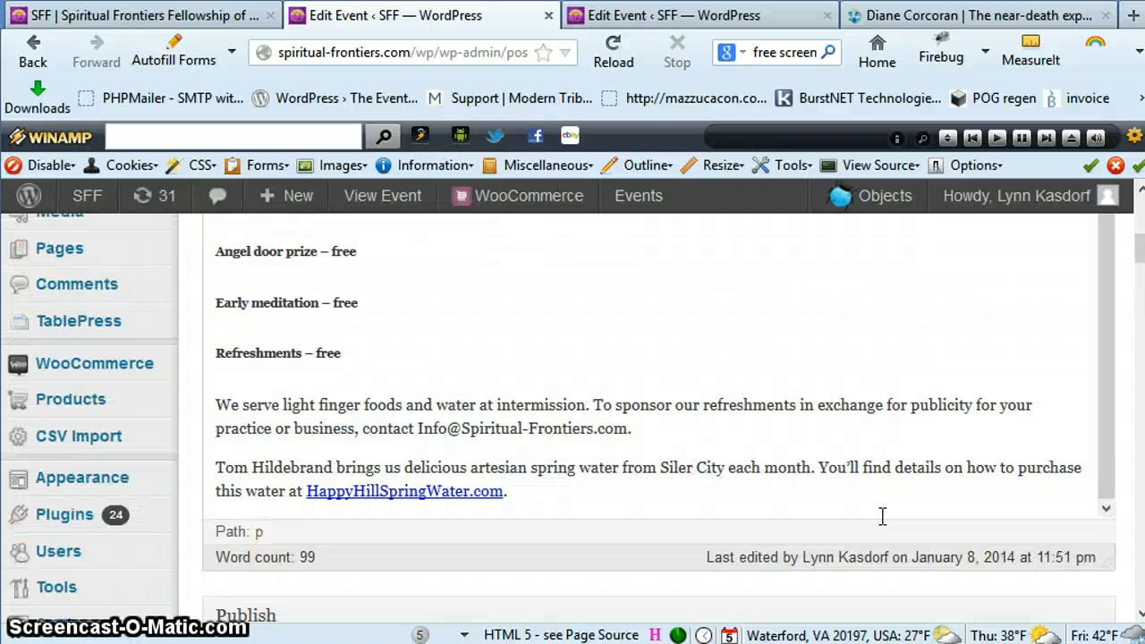
click(890, 510)
scroll(894, 514, down, 3)
click(1061, 610)
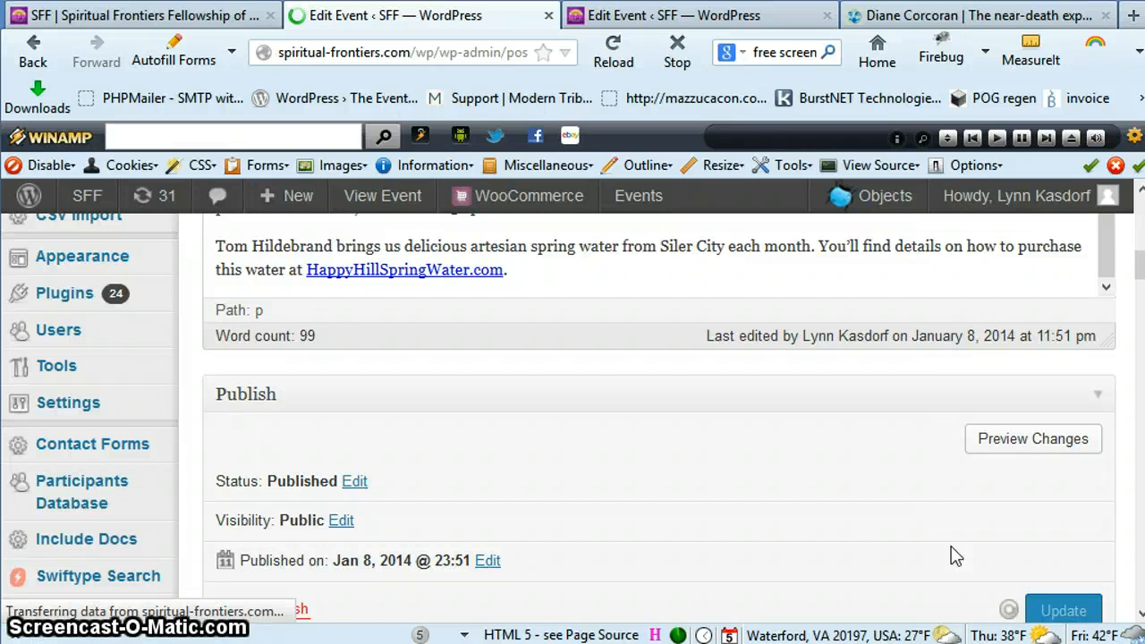
scroll(952, 550, down, 2)
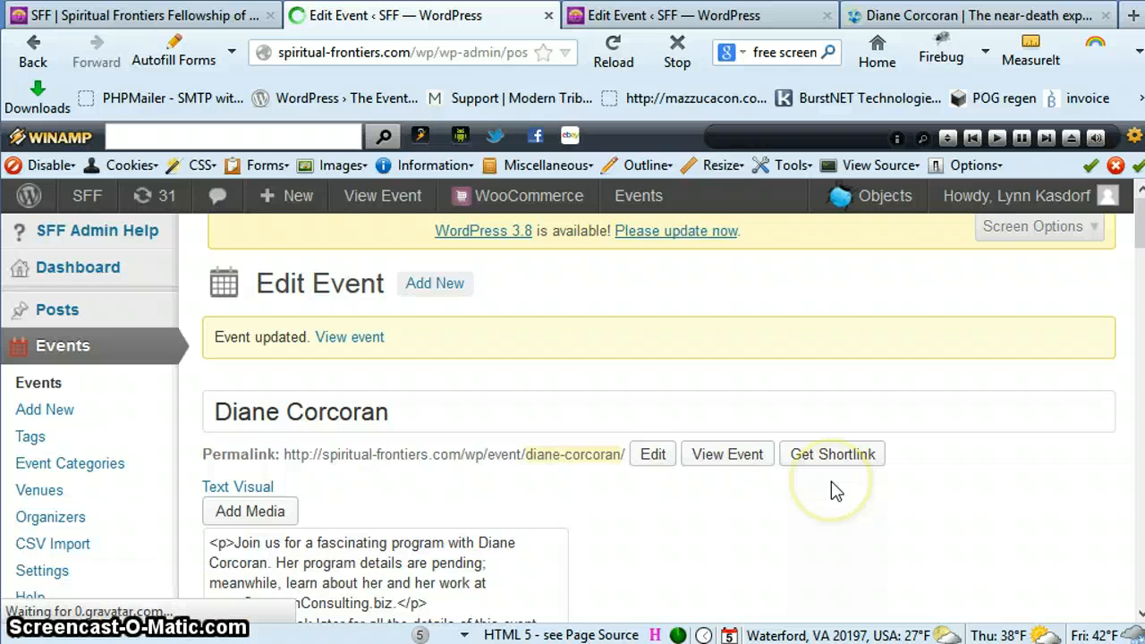
Open a preview of the updated event from its Publish section
scroll(894, 500, down, 5)
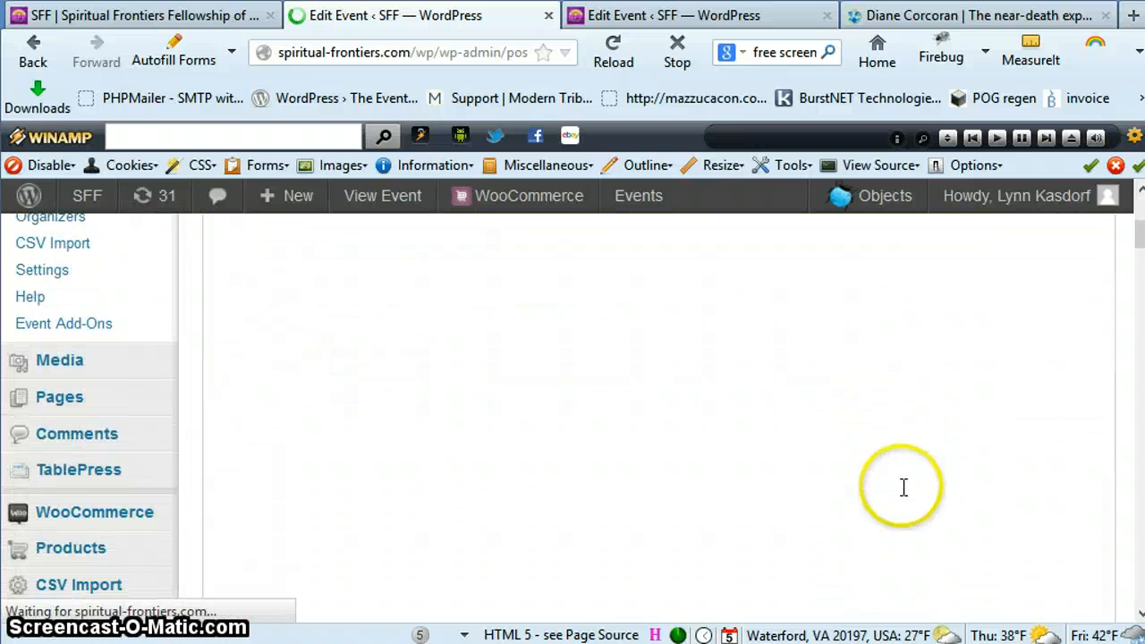
scroll(903, 487, up, 4)
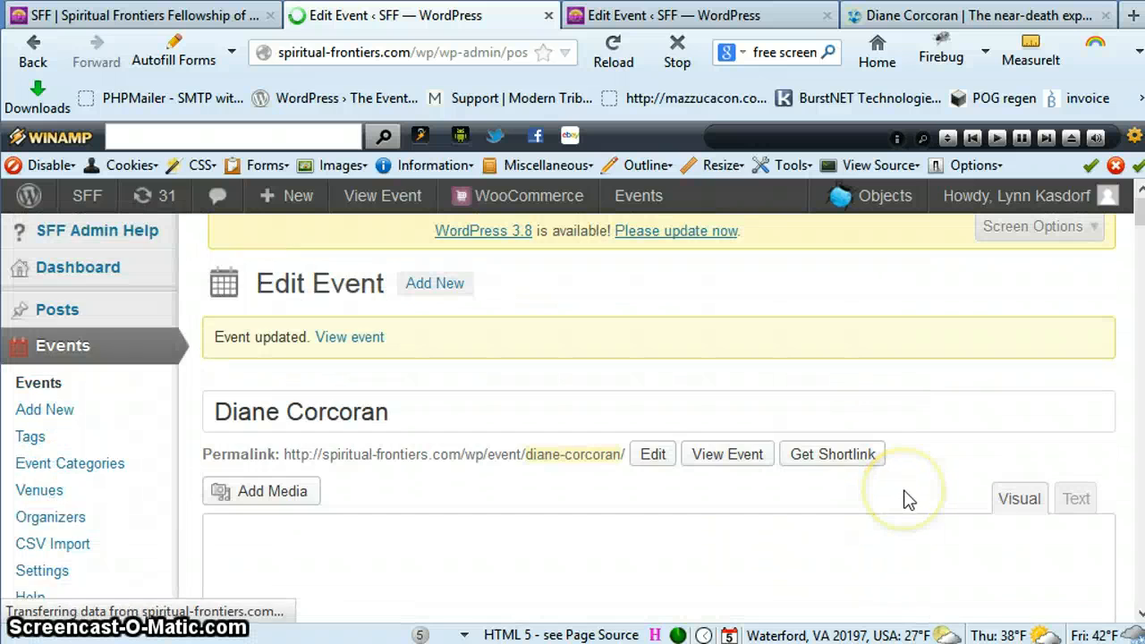
scroll(905, 497, down, 10)
scroll(912, 492, up, 2)
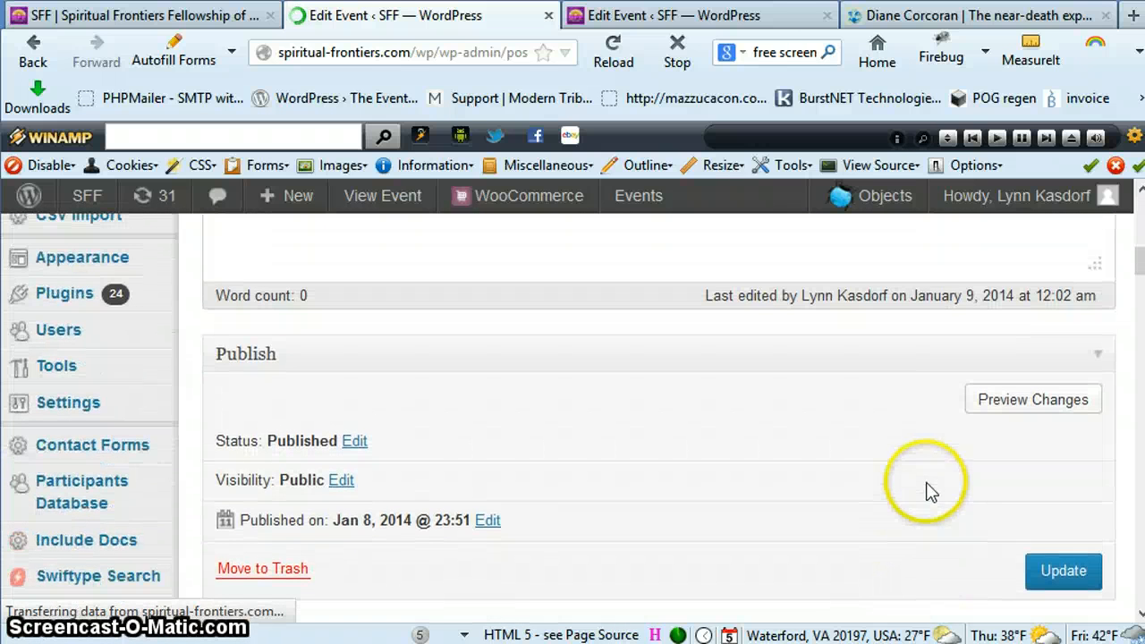
click(1032, 402)
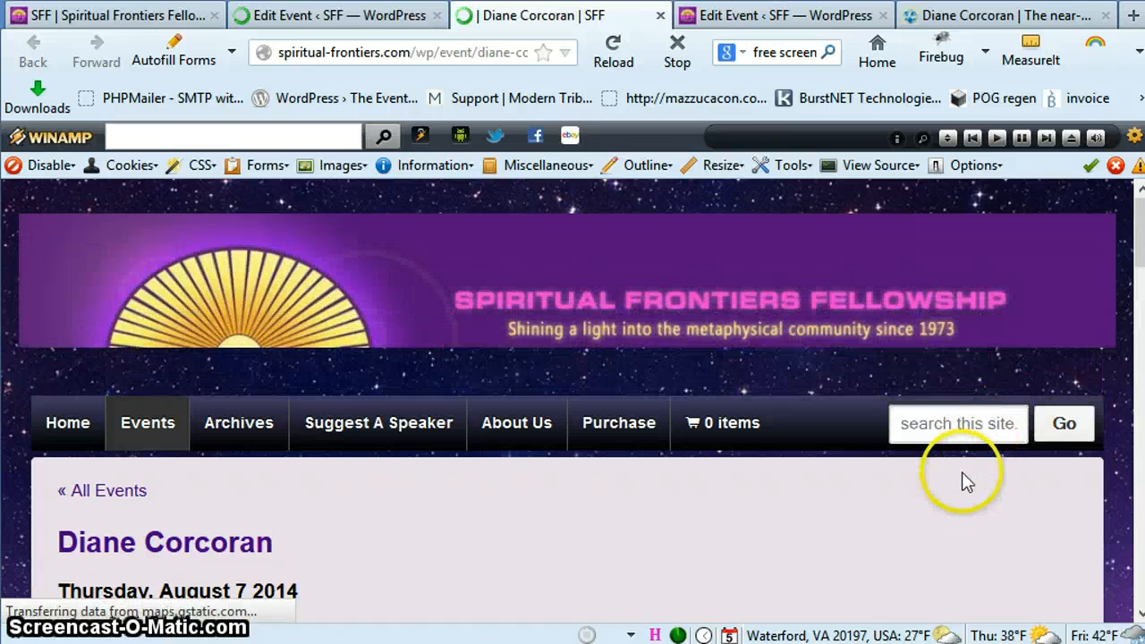
Review the event page's portrait placement, description, date and time, admission details, organizer and venue map
scroll(966, 481, down, 10)
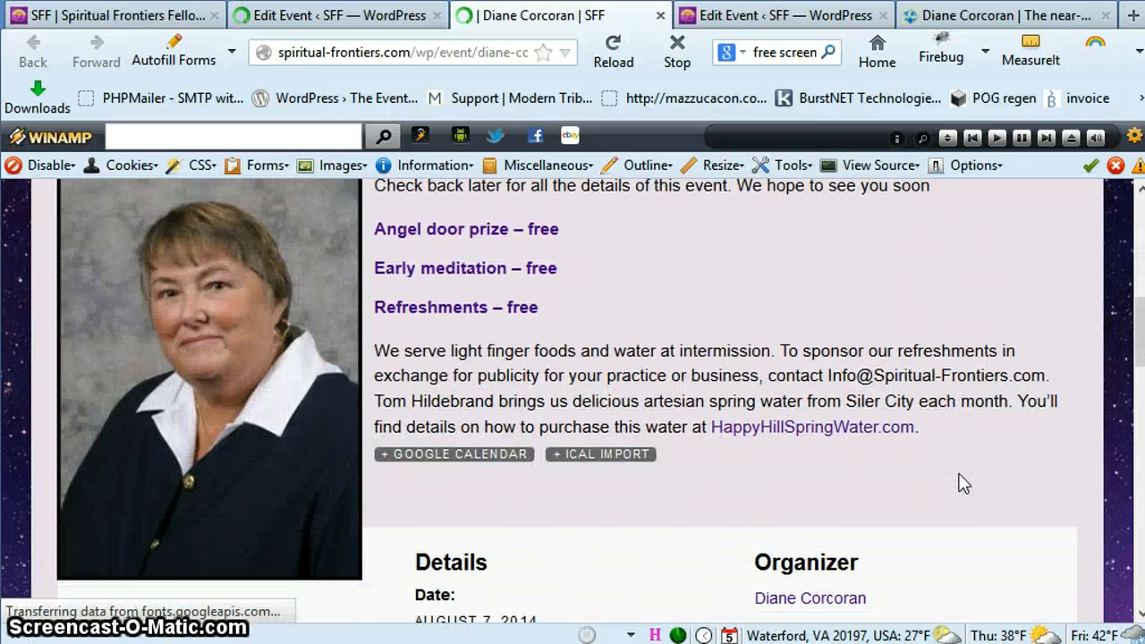
scroll(961, 483, down, 2)
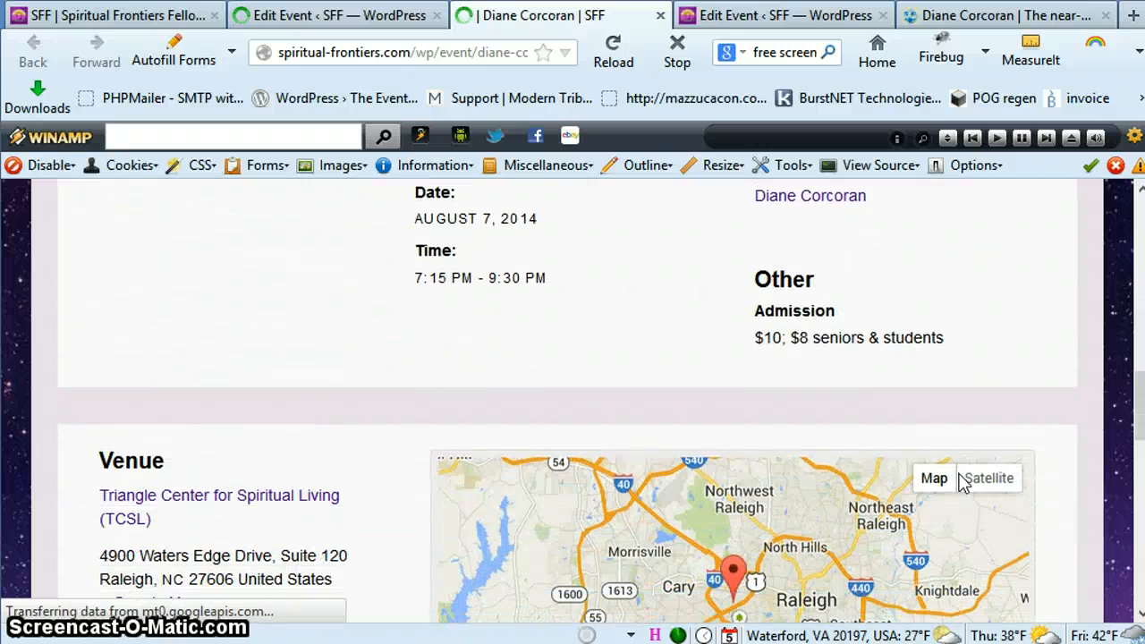
scroll(961, 481, up, 6)
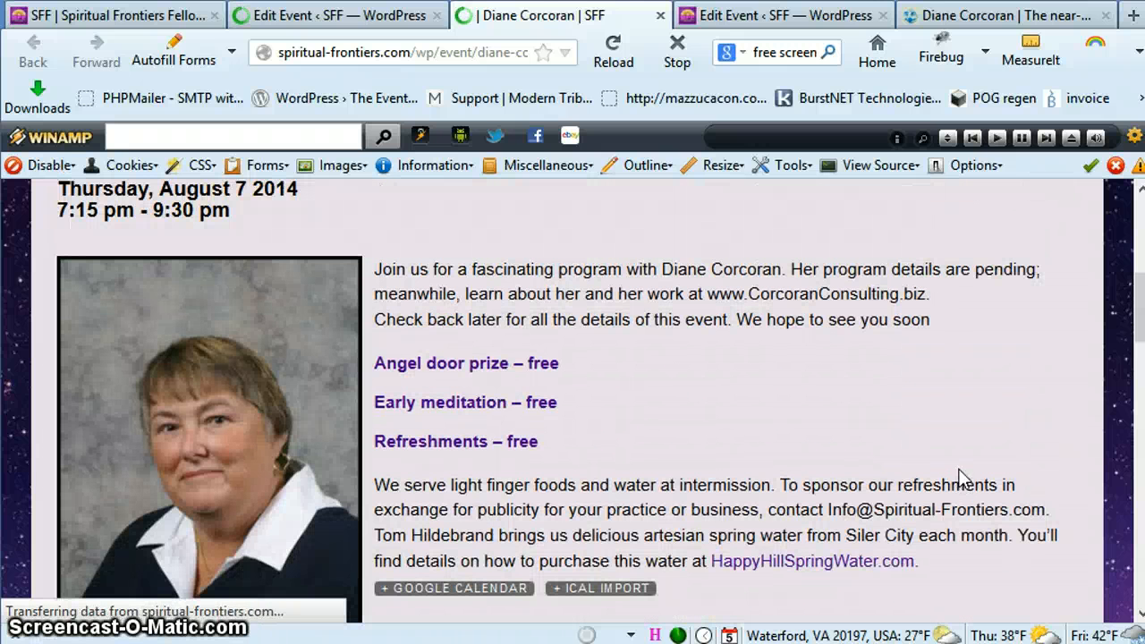
scroll(960, 403, up, 2)
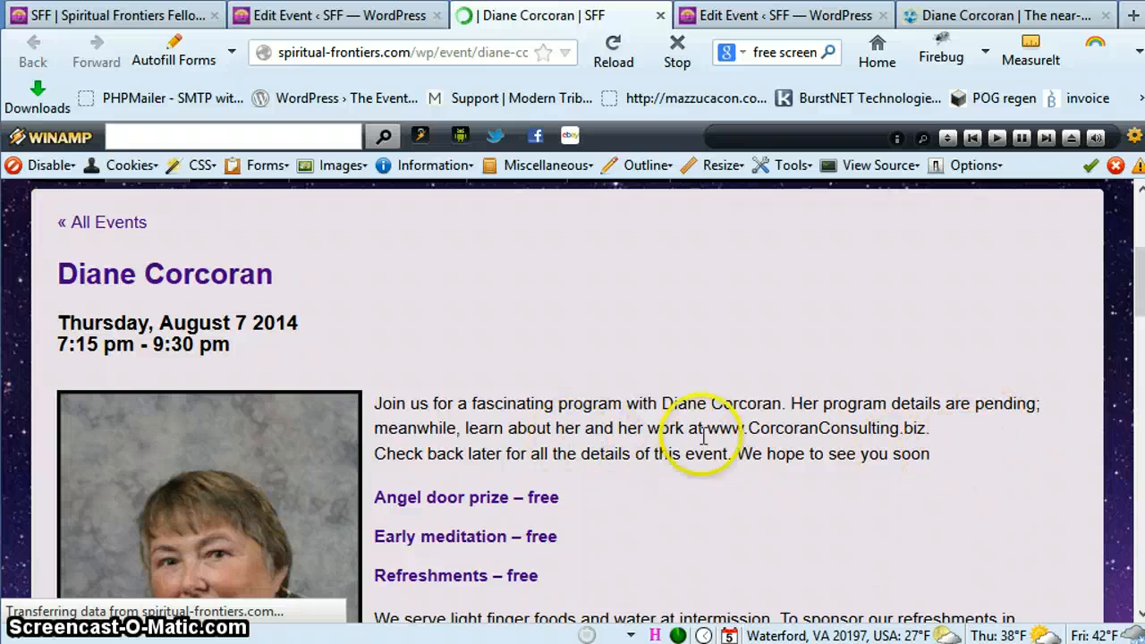
scroll(843, 447, down, 3)
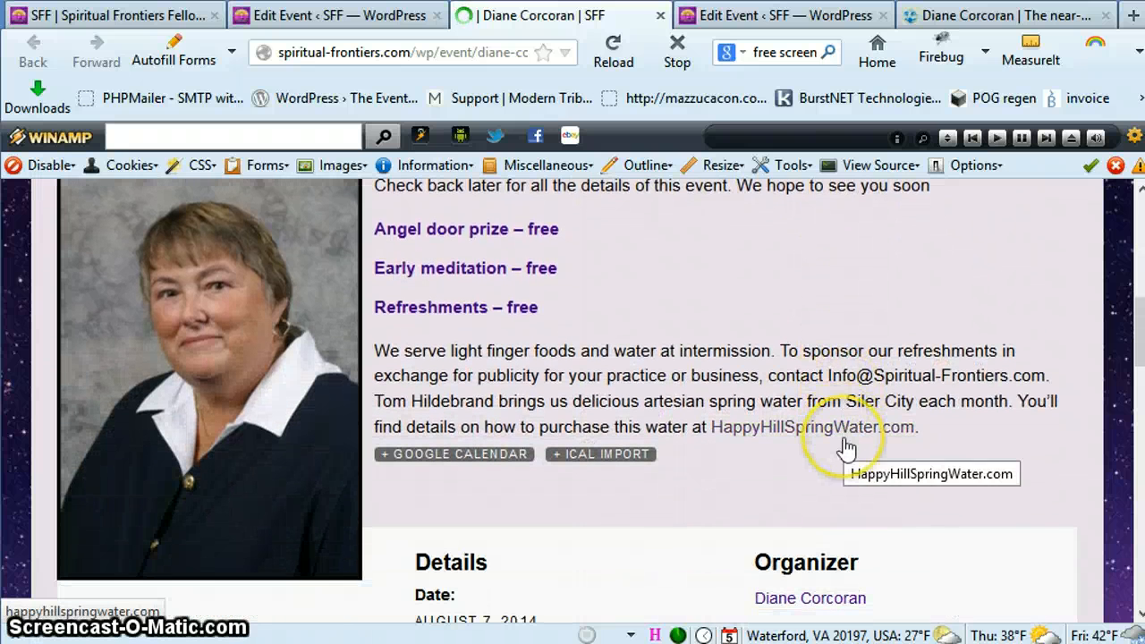